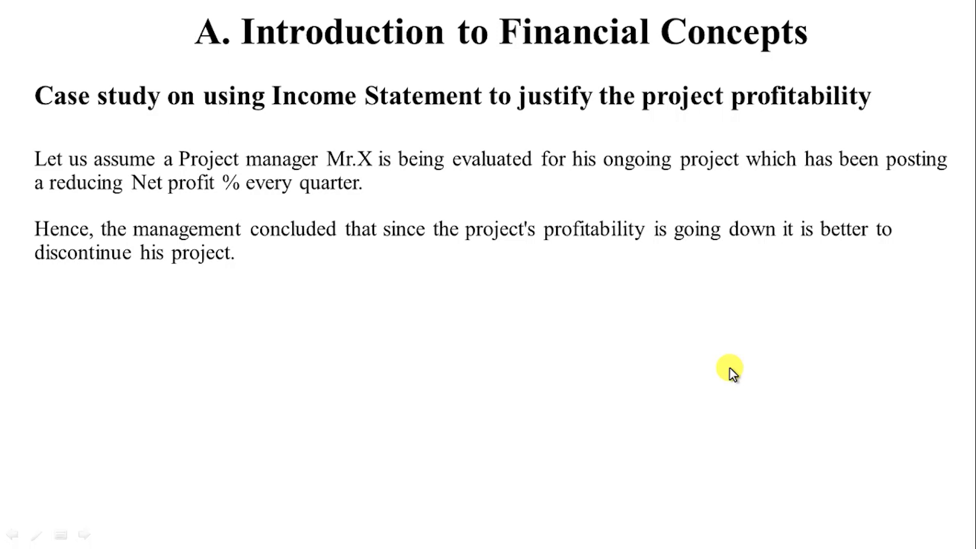
Switch to Examples.xlsx in Excel, review the profit and loss statement on the IS sheet, and return to the Proj Justification sheet.
key(alt+Tab)
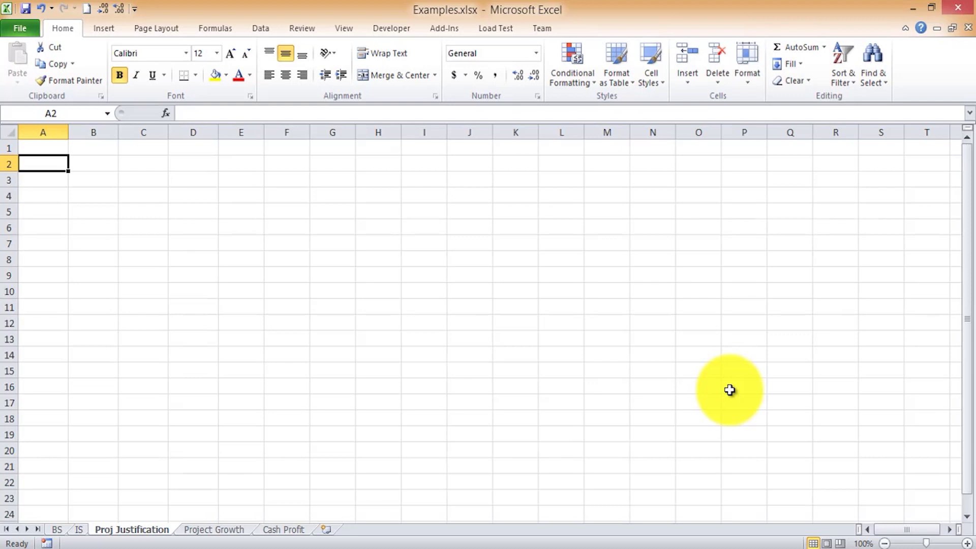
key(ctrl+Page_Up)
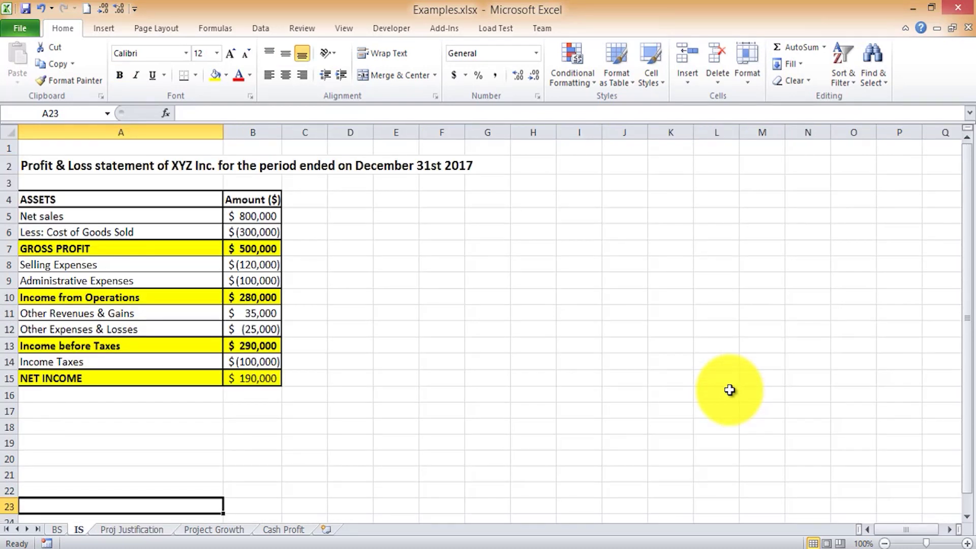
key(ctrl+Page_Down)
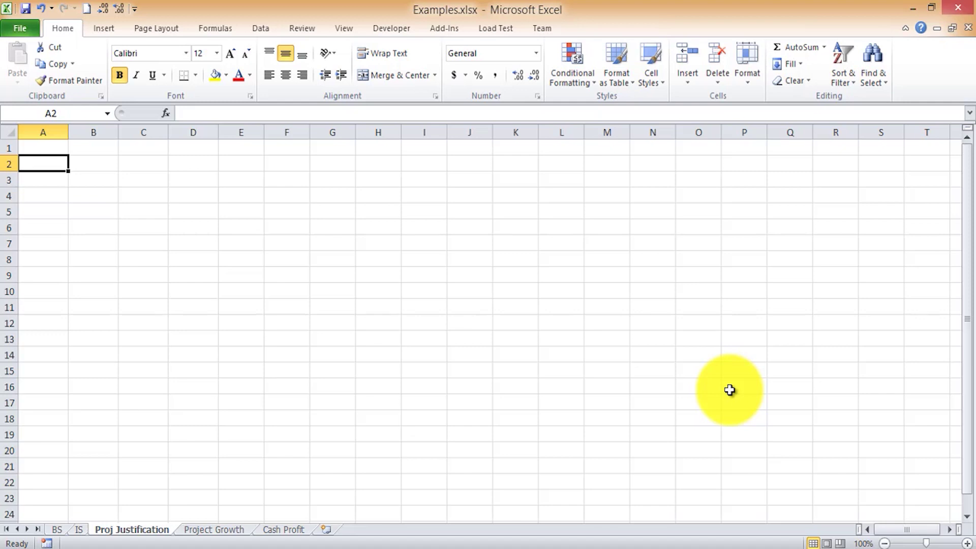
Enter in A2 "The project Manager Mr. X Received the following Income Statement Summary based on which it was decided that his project is supposed to be discontinued".
text(The proj)
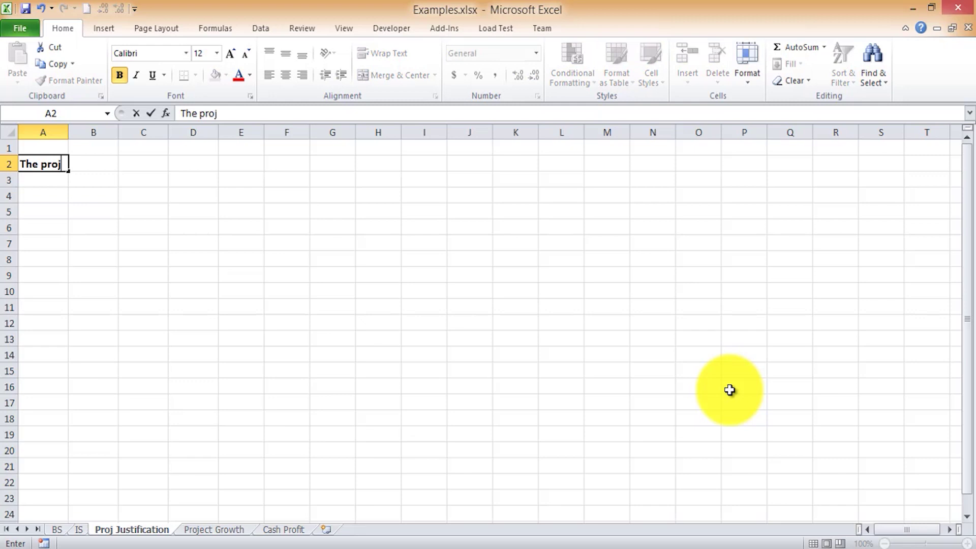
text(ect Manager M)
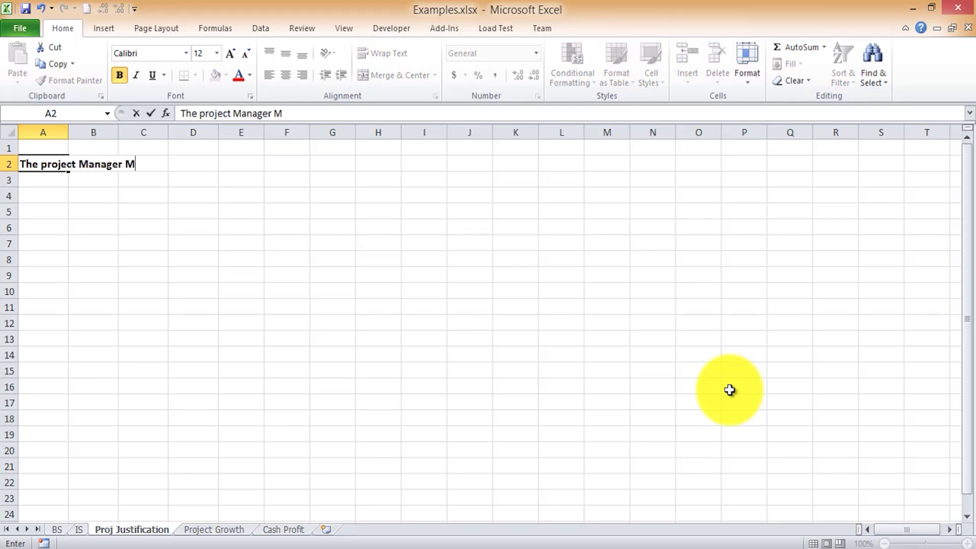
text(r. X Received the follo)
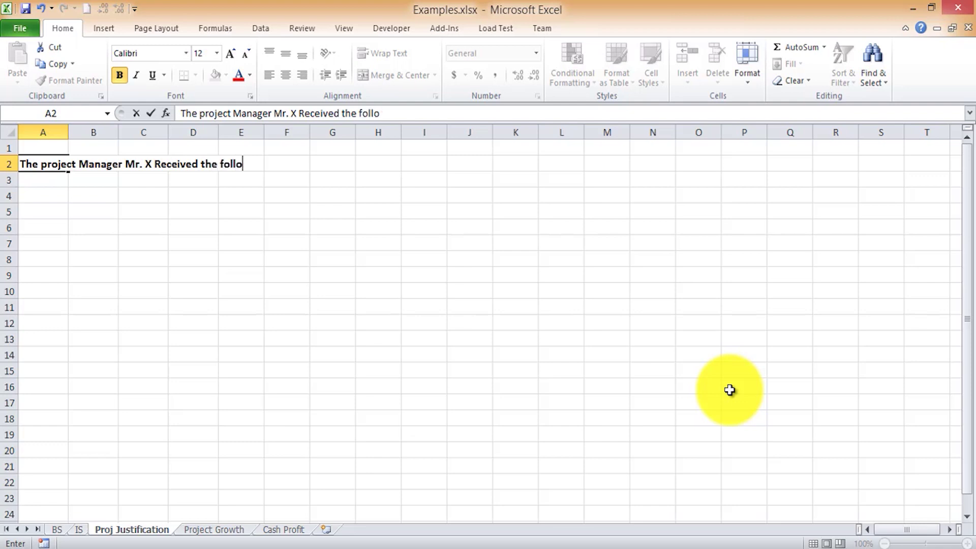
text(wing Income State)
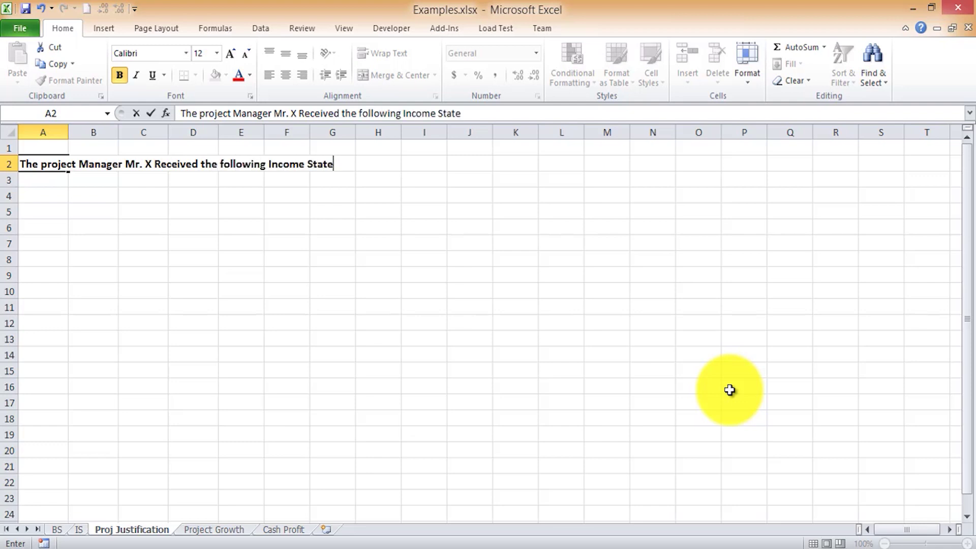
text(mne)
key(BackSpace)
key(BackSpace)
text(ent Summary based )
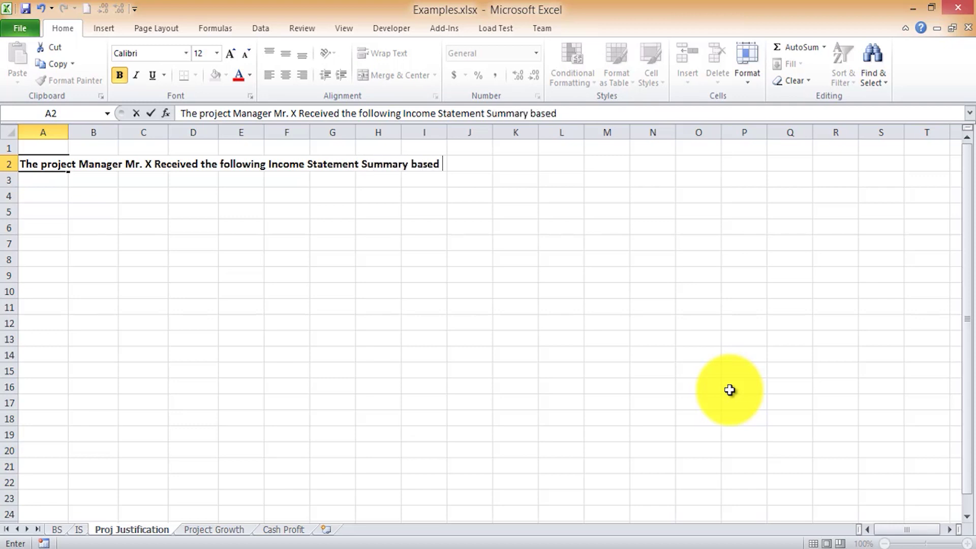
text(on which it was)
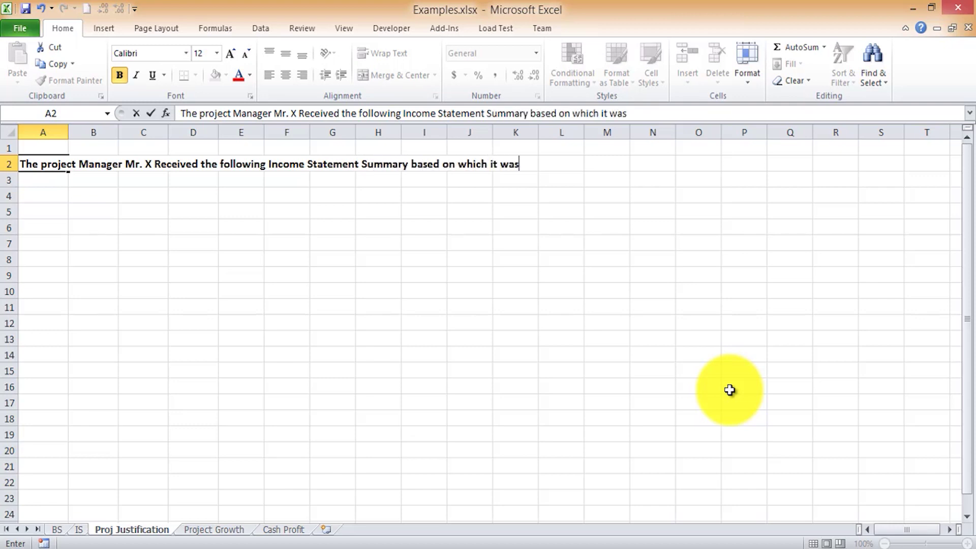
text( decided t)
key(BackSpace)
text(d that his )
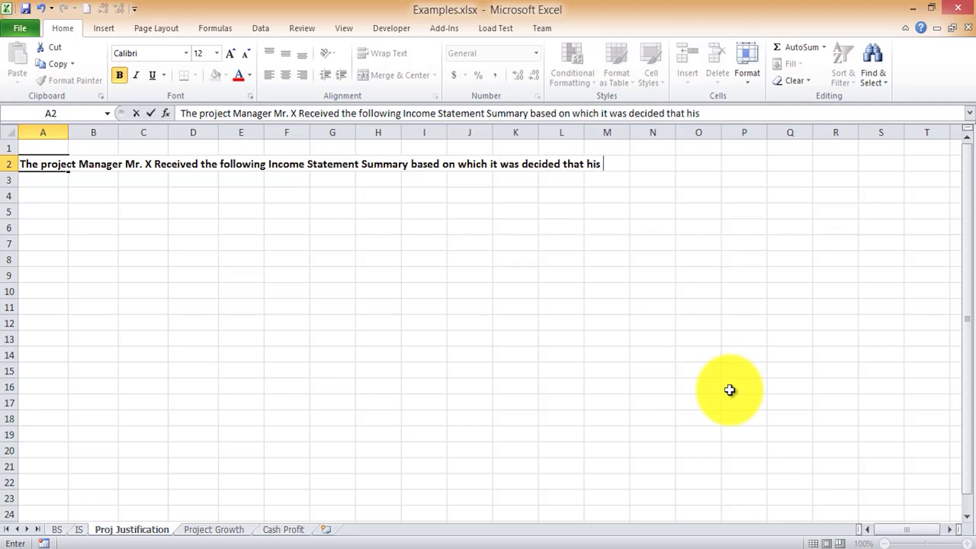
text(project i)
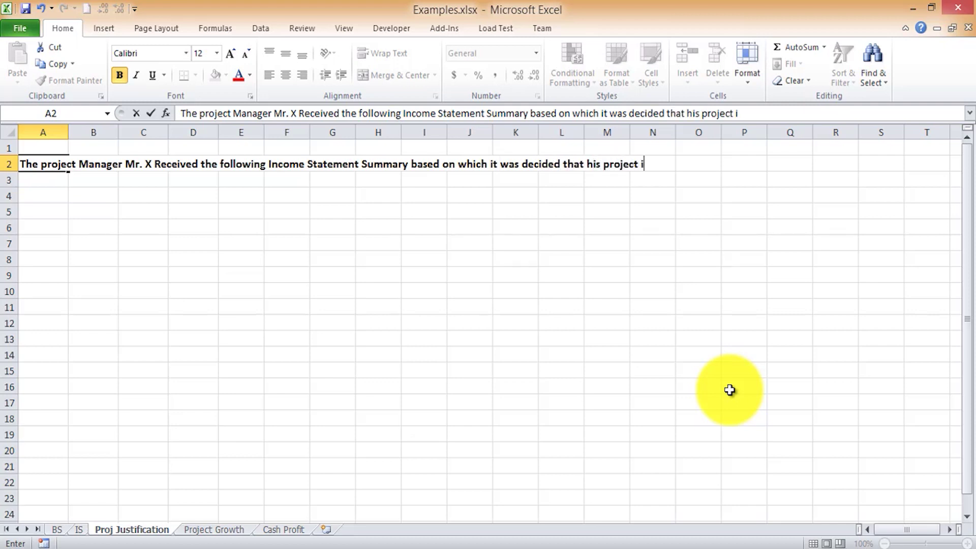
text(s supposed to be )
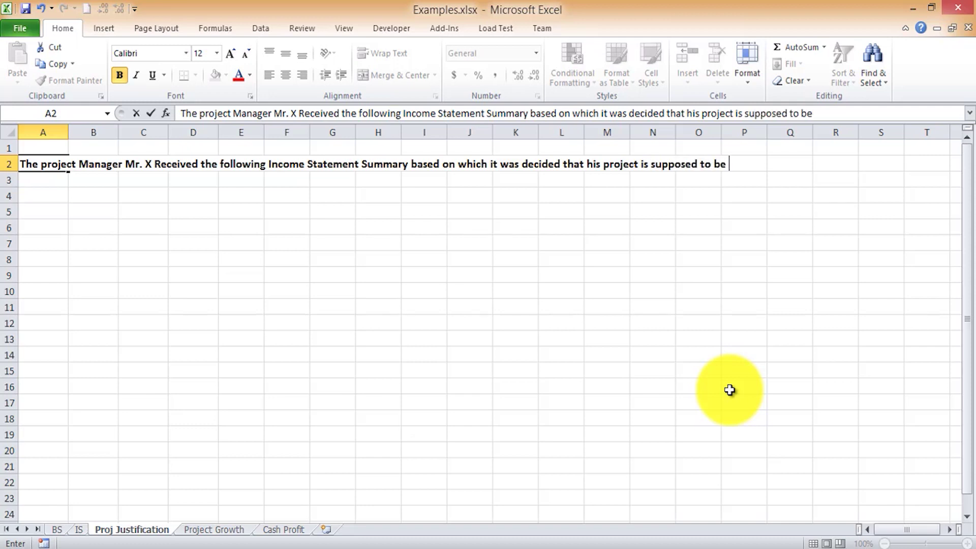
text(discontinued)
key(Return)
key(Return)
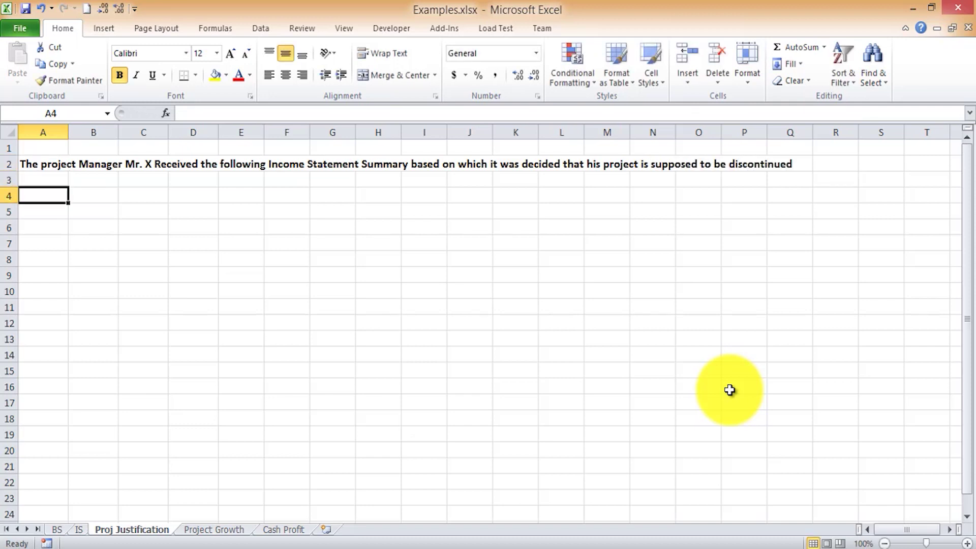
Enter the column headings "Particulars" in A4 and "Quarter 1" in B4.
text(Partic)
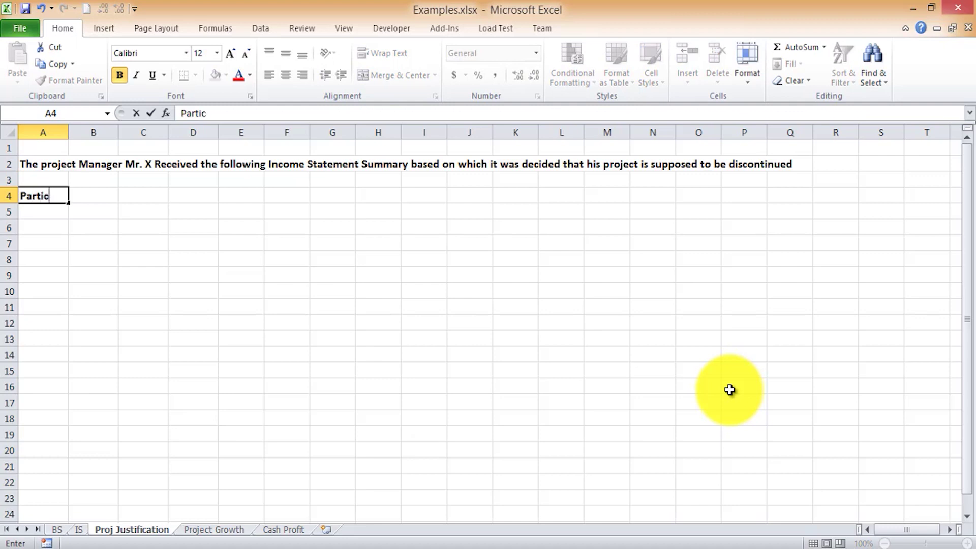
text(ulars)
key(Tab)
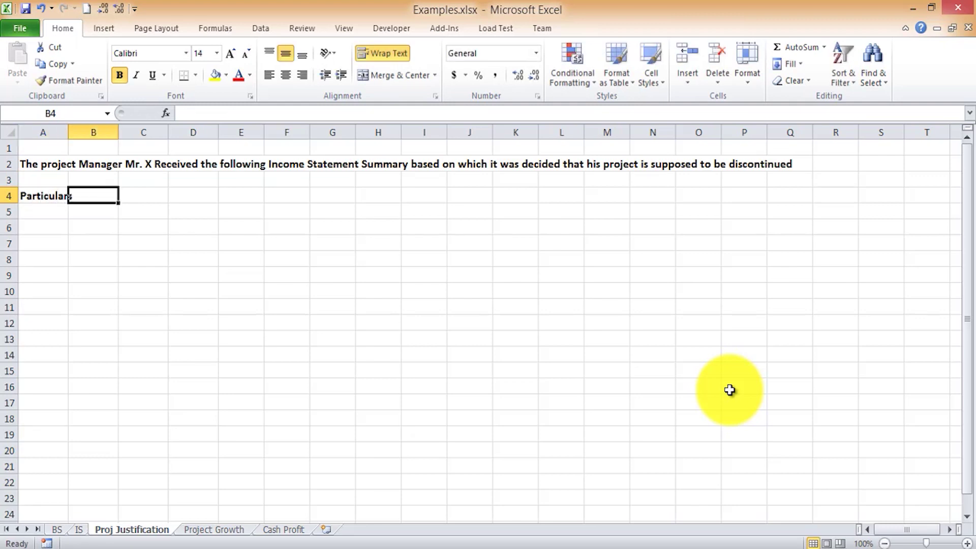
text(Quarter)
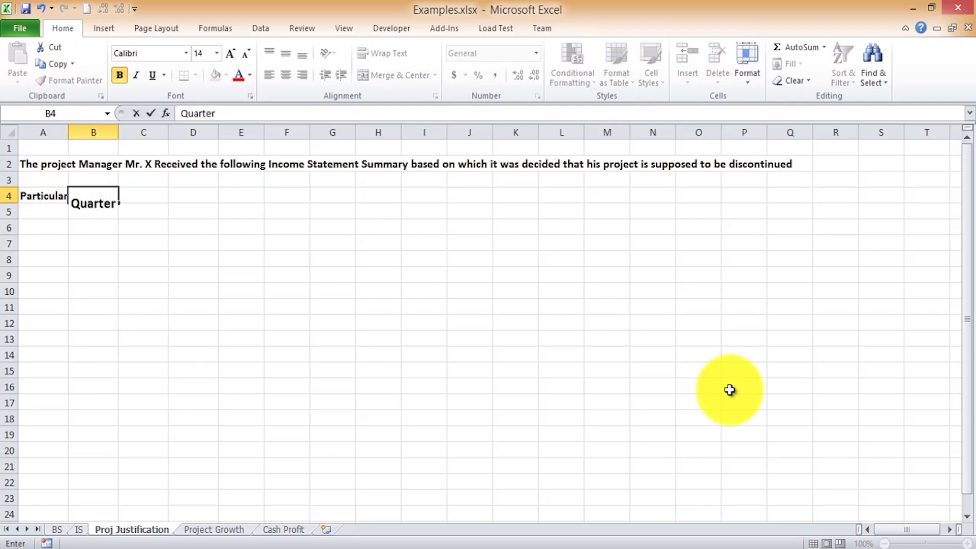
text( 1)
key(Tab)
Copy the Quarter 1 heading into C4 and D4 and renumber the copies as "Quarter 2" and "Quarter 3".
key(Left)
key(ctrl+c)
key(Right)
key(ctrl+v)
key(Right)
key(ctrl+v)
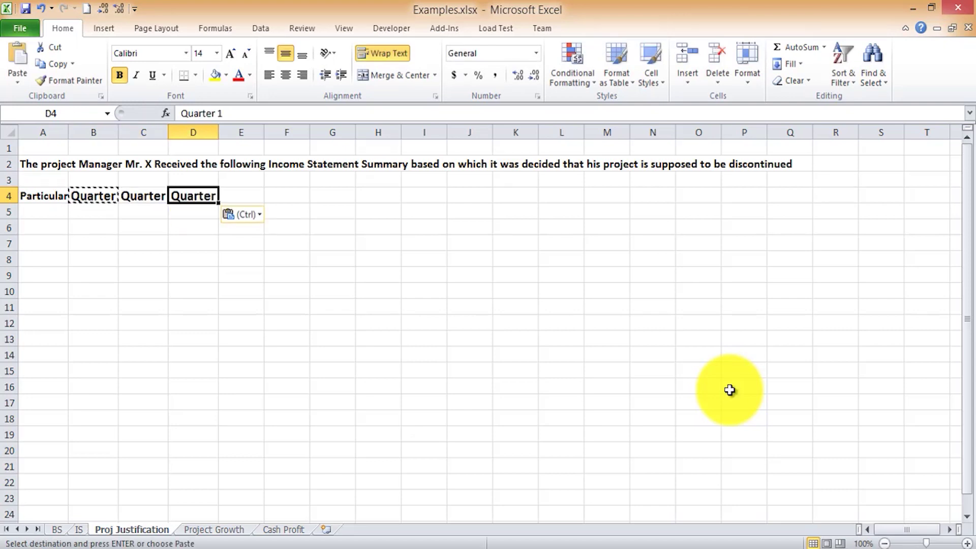
key(Left)
key(Right)
key(F2)
key(BackSpace)
text(3)
key(ctrl+Return)
Reduce the headings in A4:D4 to font size 12 and widen the table columns so each heading fits on one line.
key(ctrl+shift+Left)
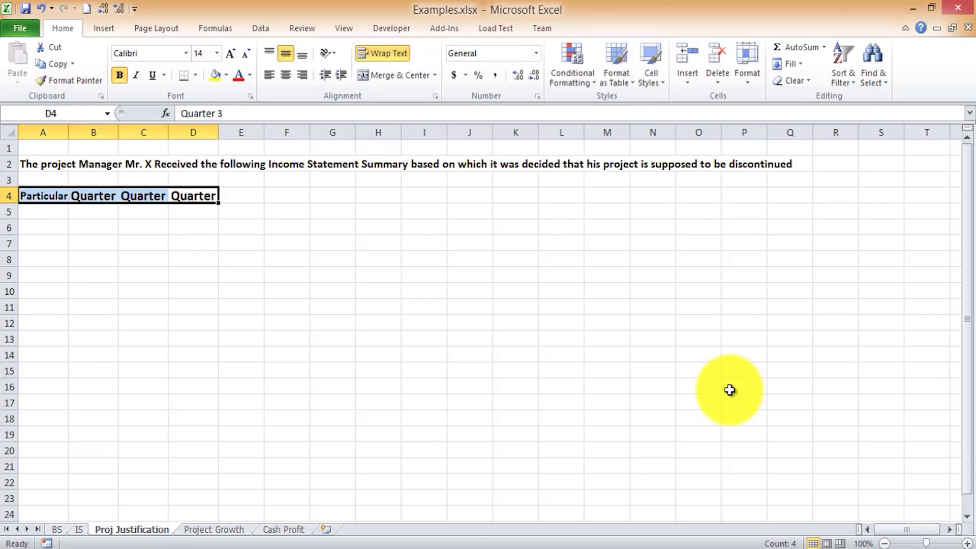
click(245, 55)
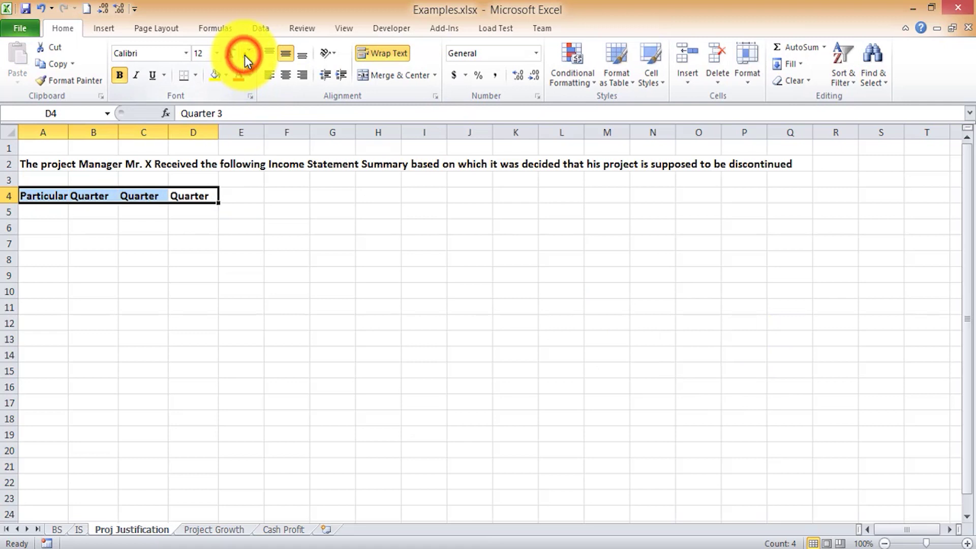
click(143, 211)
drag(69, 133, 147, 132)
double_click(201, 131)
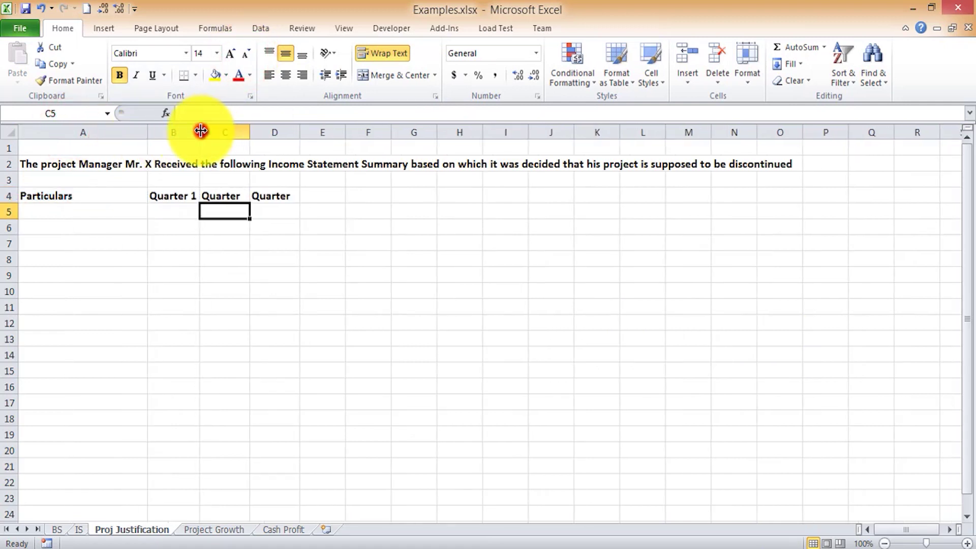
double_click(250, 132)
Enter the row label "Total Sales/Revenue ($)" in A5.
click(113, 209)
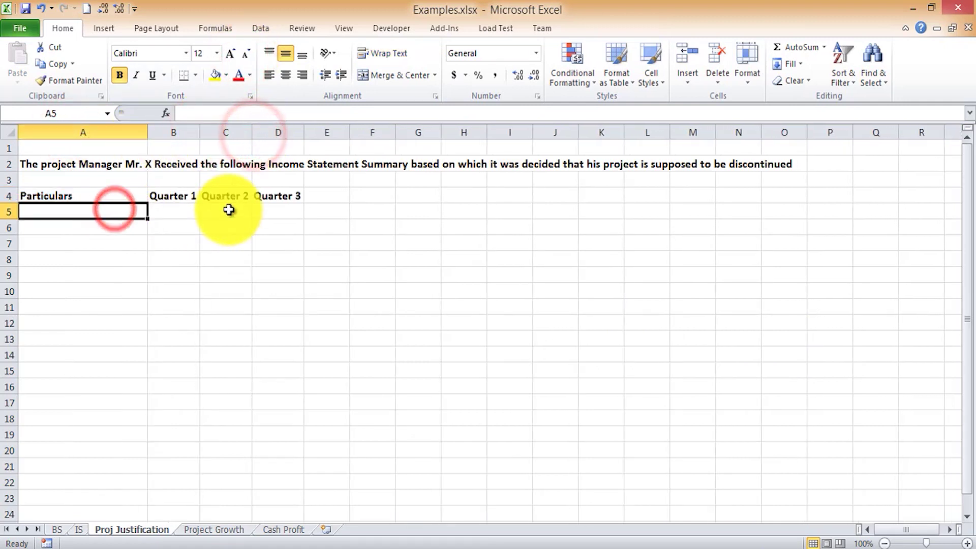
text(Tot)
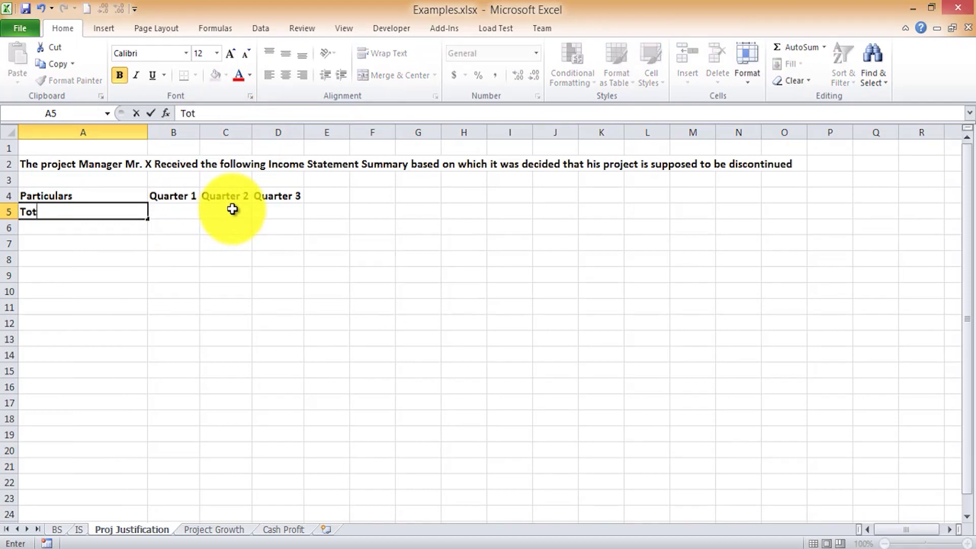
text(als)
key(BackSpace)
text(Sales/Reve)
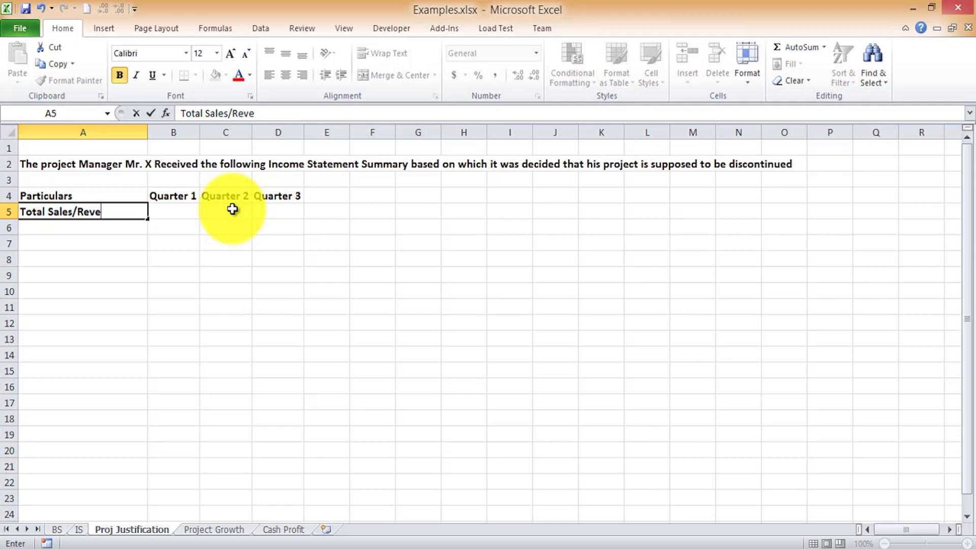
text(nue ($))
key(Tab)
key(Return)
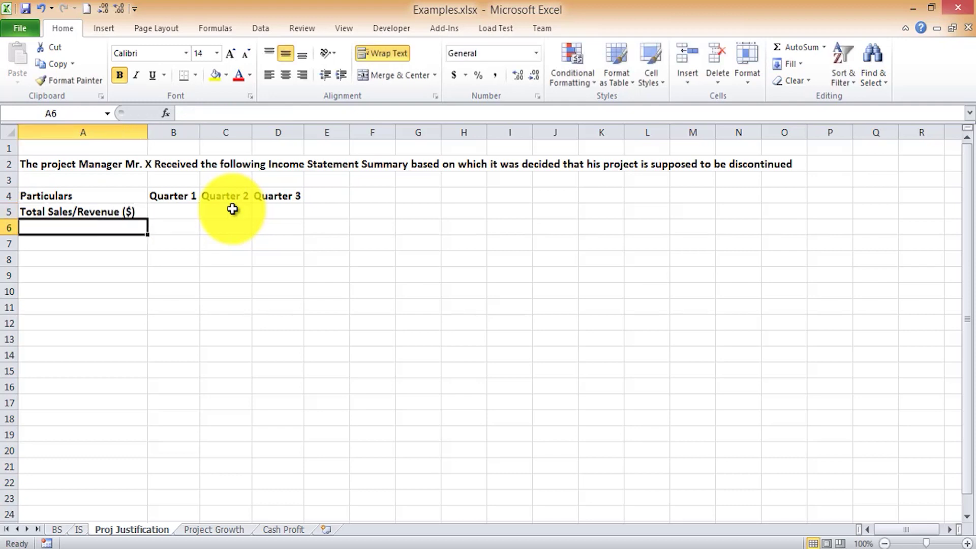
Enter the row label "Net Profit ($)" in A6.
text(Net Profit (%)
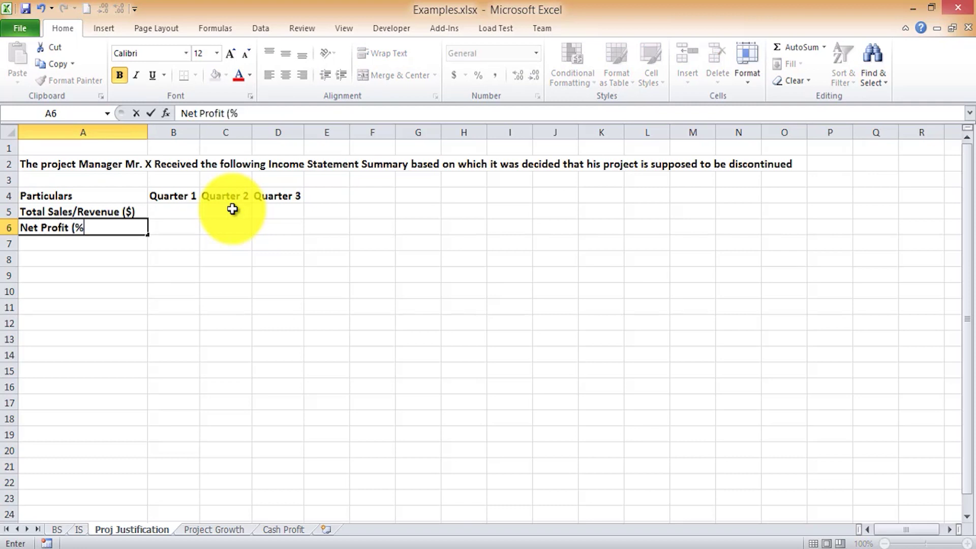
key(BackSpace)
text($))
key(Tab)
key(Return)
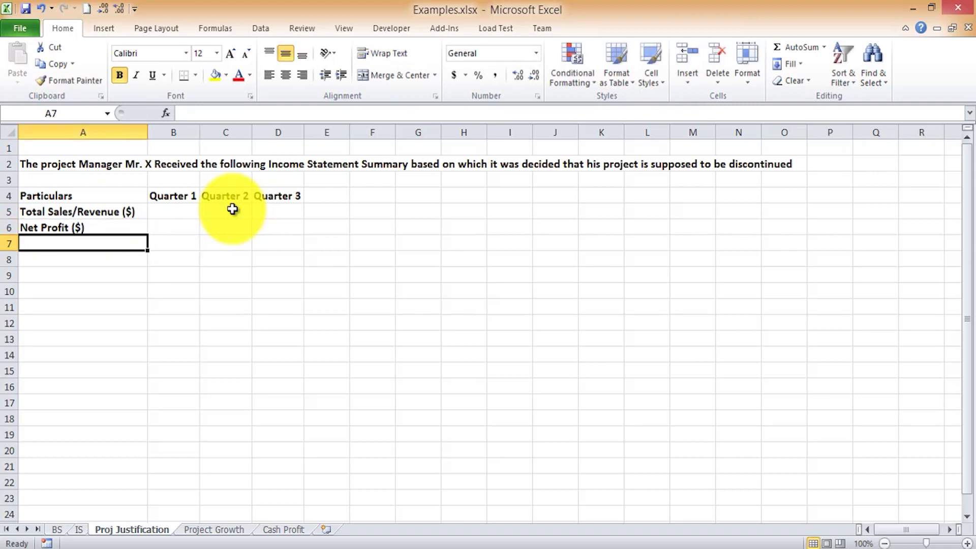
Enter the row label "Net Profit (%)" in A7.
text(Net Pr)
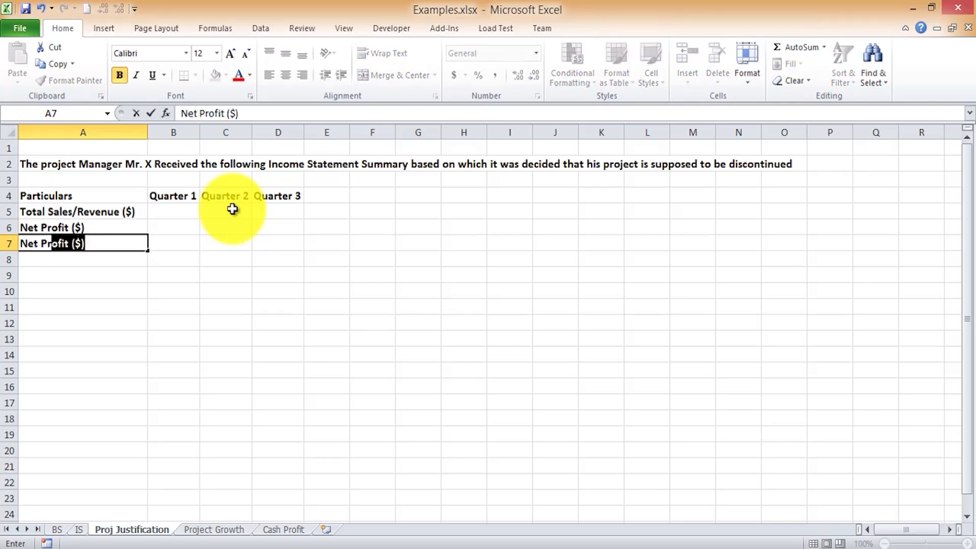
key(Return)
key(Up)
key(F2)
key(Left)
key(Left)
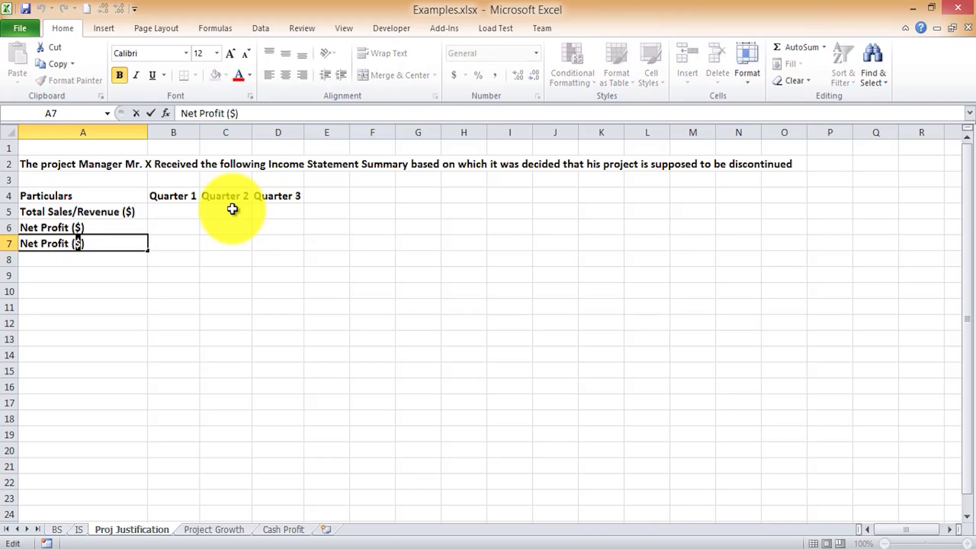
key(Delete)
text(%)
key(Return)
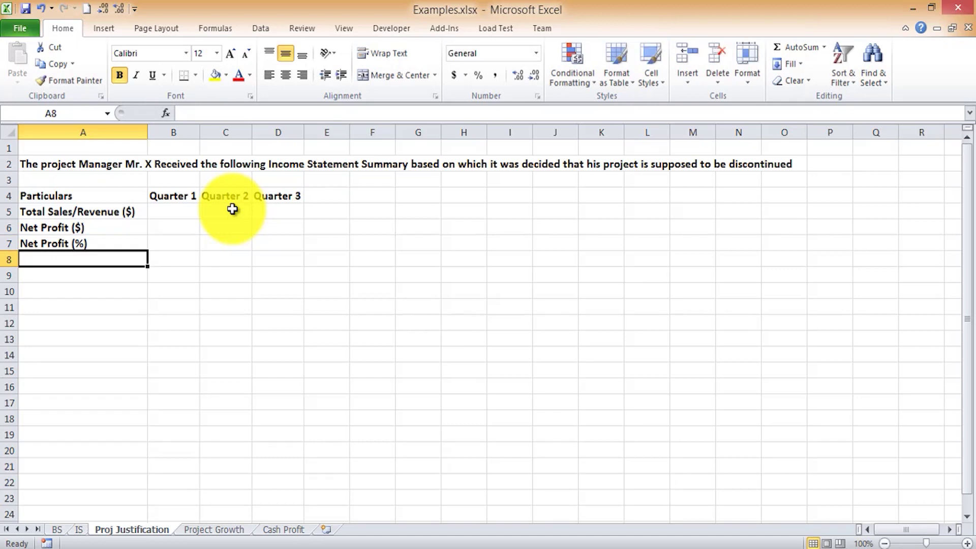
Remove the bold formatting from the table body A5:D7 below the heading row.
key(Up)
key(Up)
key(Up)
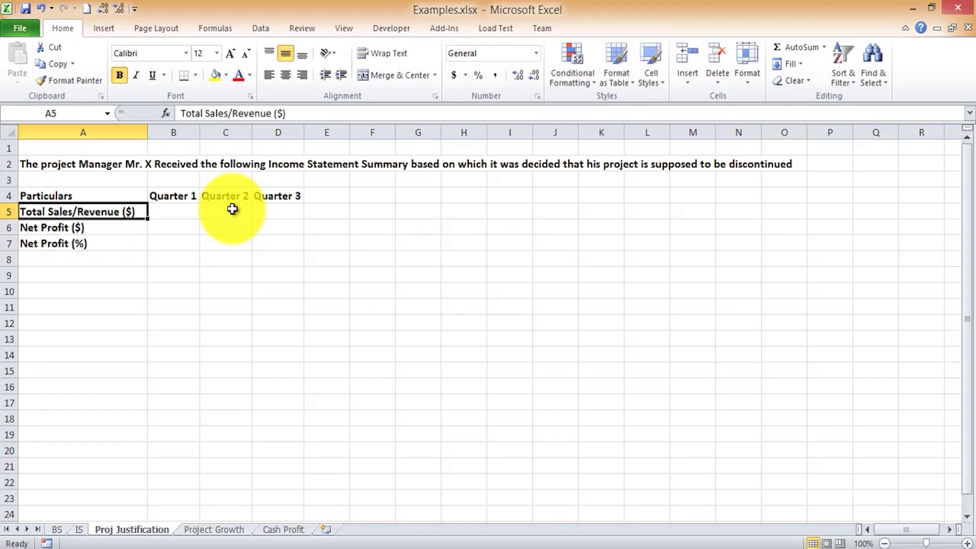
key(shift+Down)
key(shift+Down)
key(shift+Right)
key(shift+Right)
key(shift+Right)
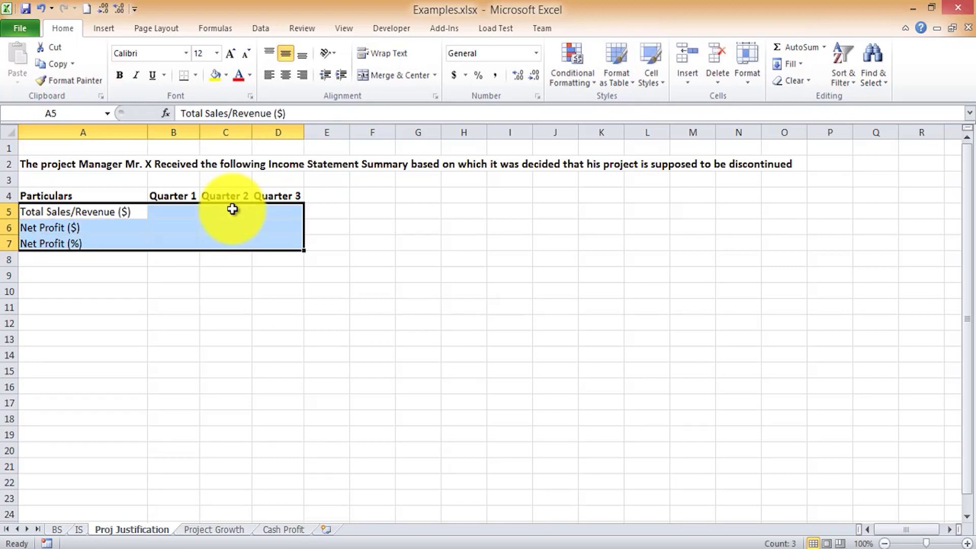
key(Right)
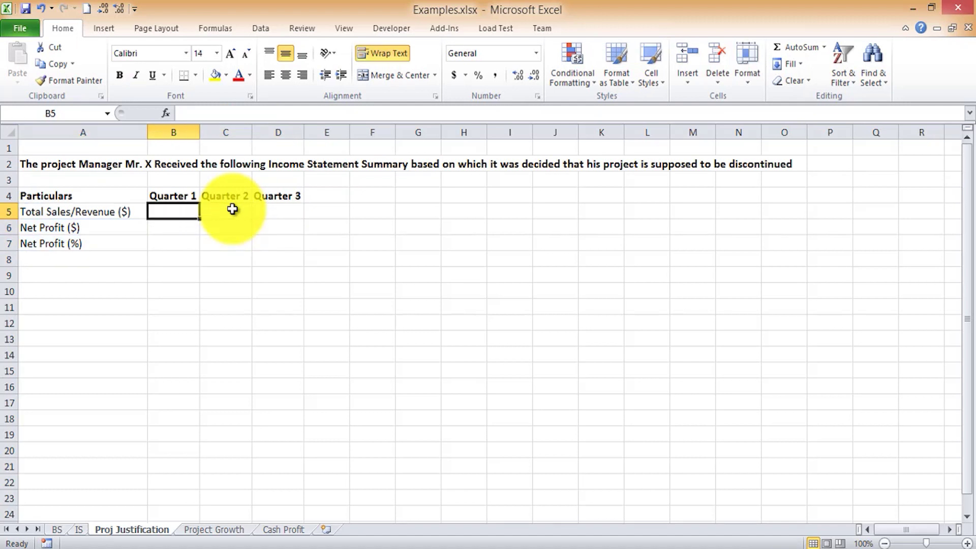
text(28000)
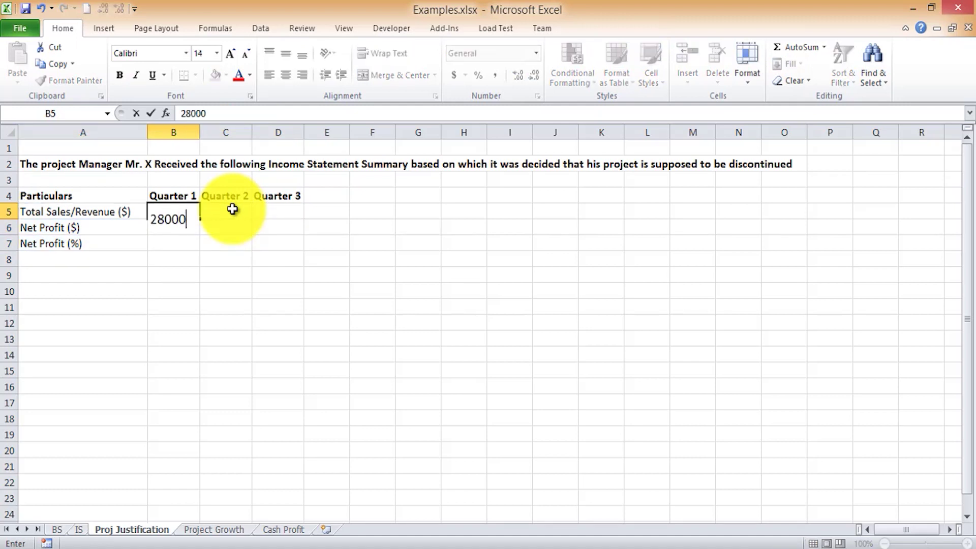
key(BackSpace)
key(BackSpace)
key(BackSpace)
key(BackSpace)
key(BackSpace)
key(Escape)
Set the font size of the whole worksheet to 12.
key(ctrl+a)
key(ctrl+a)
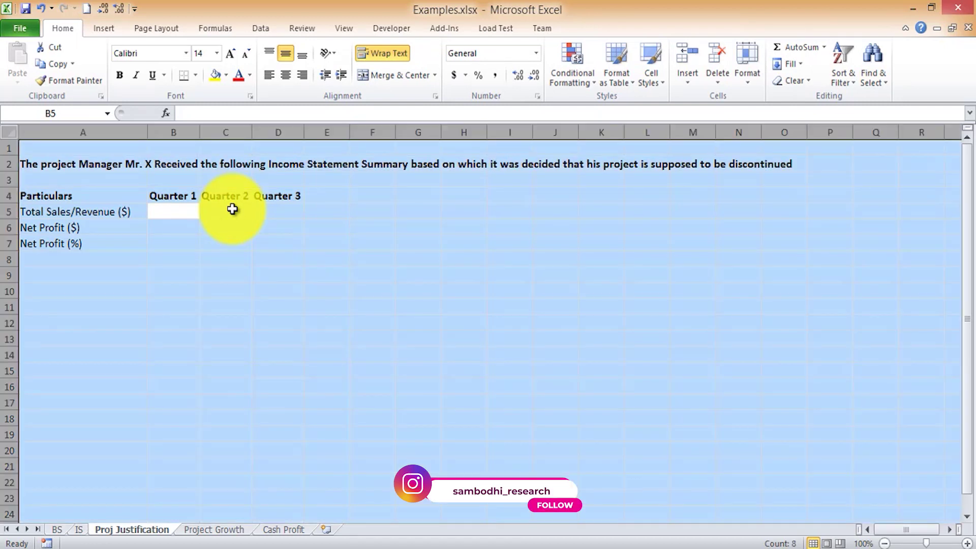
click(203, 53)
text(12)
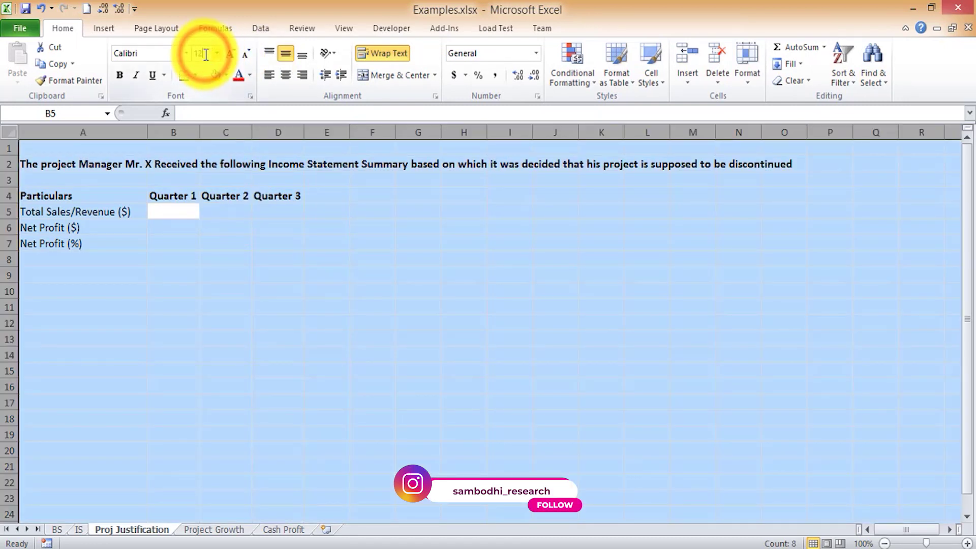
key(Return)
Enter the total sales figures 280000, 286000 and 300000 for Quarters 1 to 3 in B5:D5.
text(280000)
key(Tab)
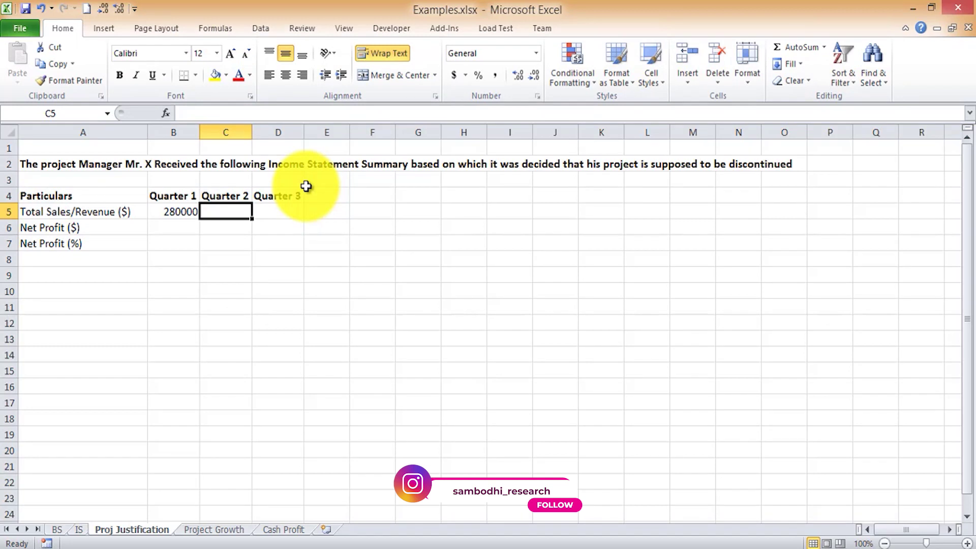
text(286000)
key(Tab)
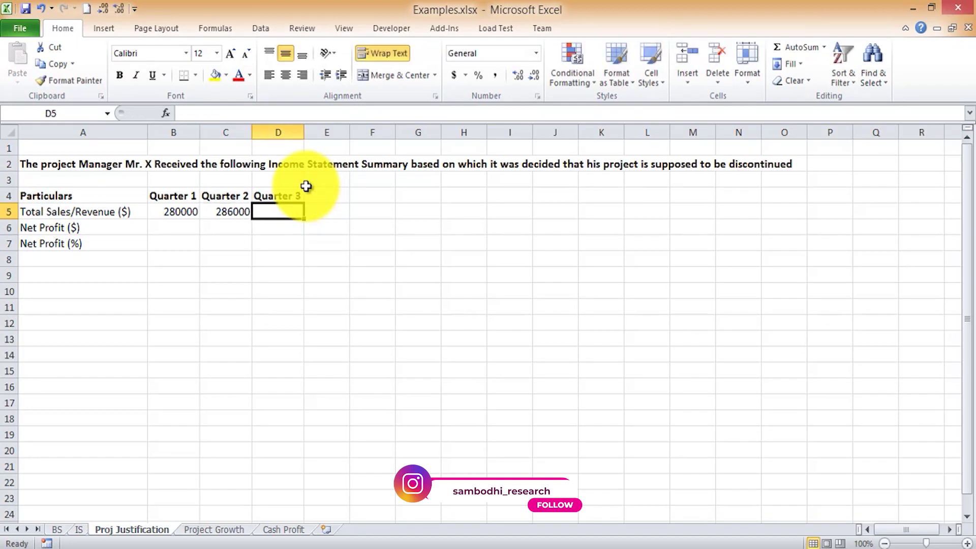
text(300000)
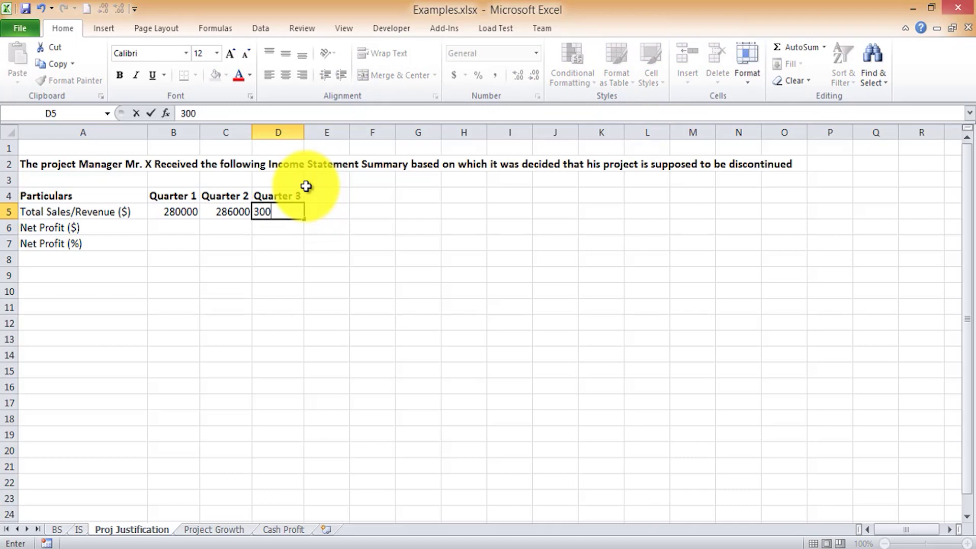
key(Return)
Format the figures area B5:D7 as dollar amounts with thousands separators and no decimals.
key(Up)
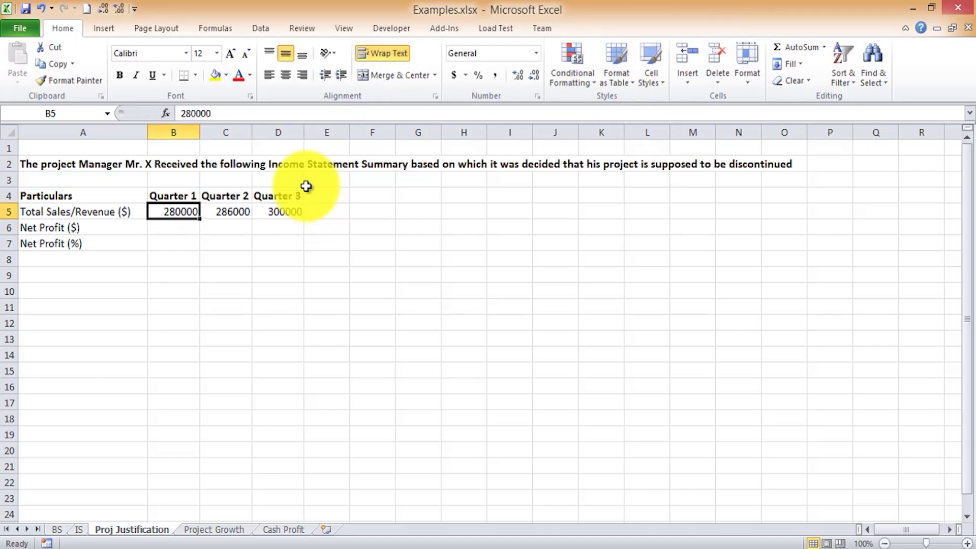
key(shift+Right)
key(shift+Down)
key(shift+Down)
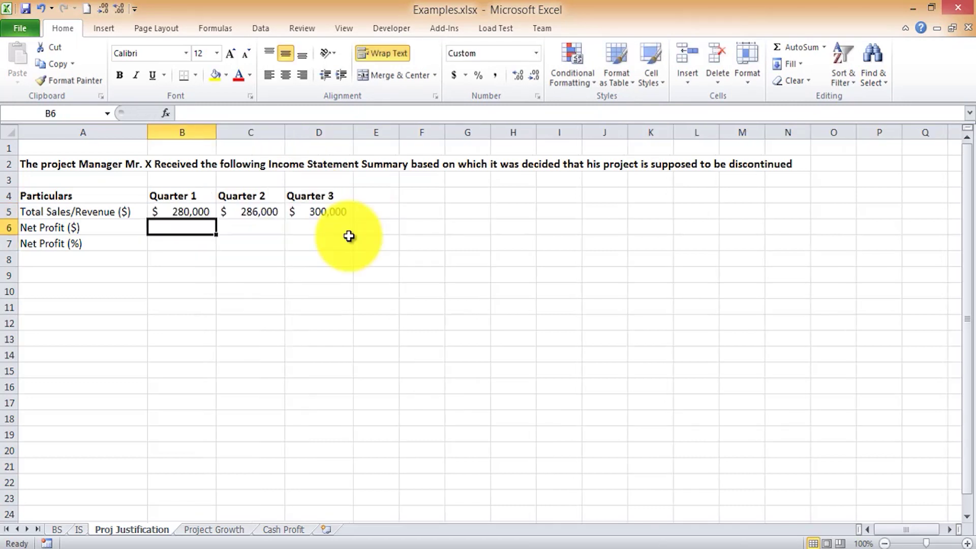
Enter the net profit figures 42000, 40000 and 40000 for Quarters 1 to 3 in B6:D6.
text(42000)
key(Return)
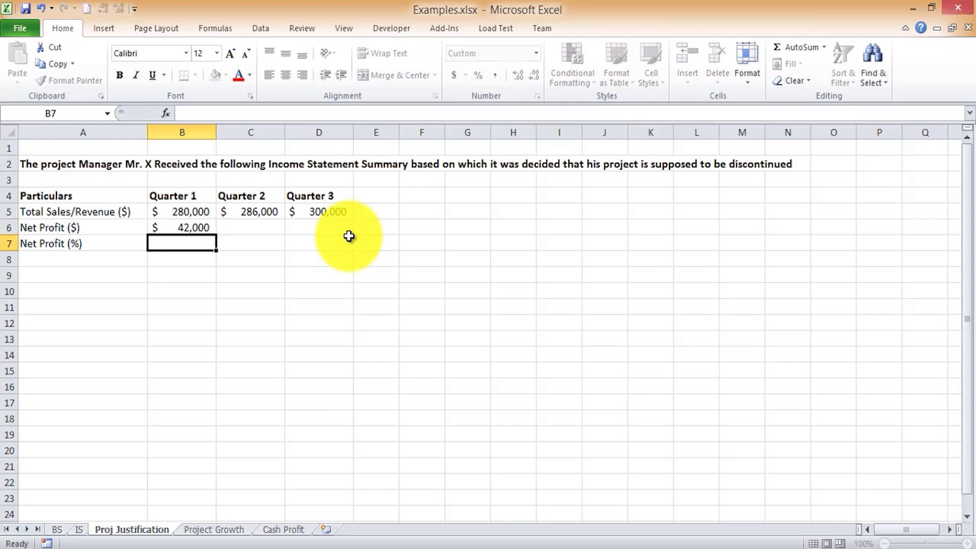
key(Up)
key(Right)
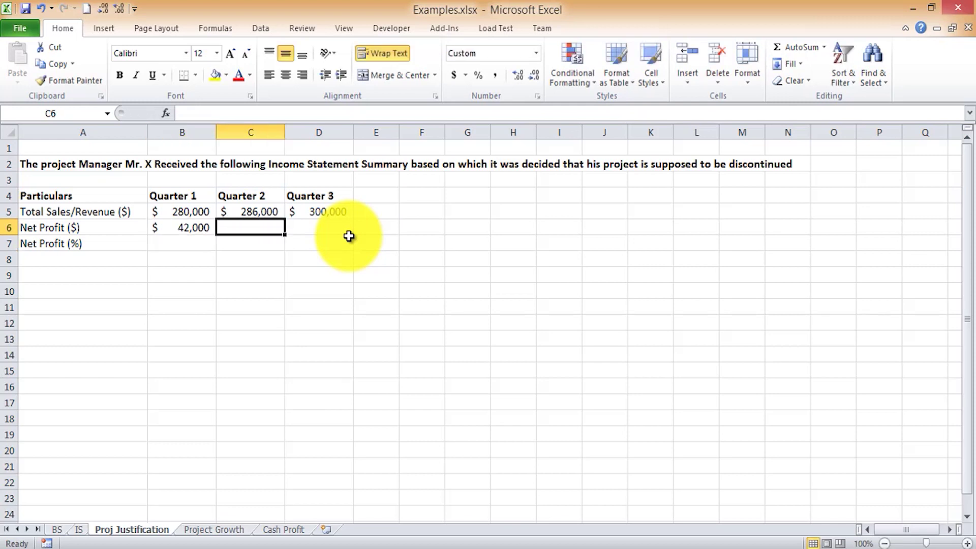
text(40000)
key(Tab)
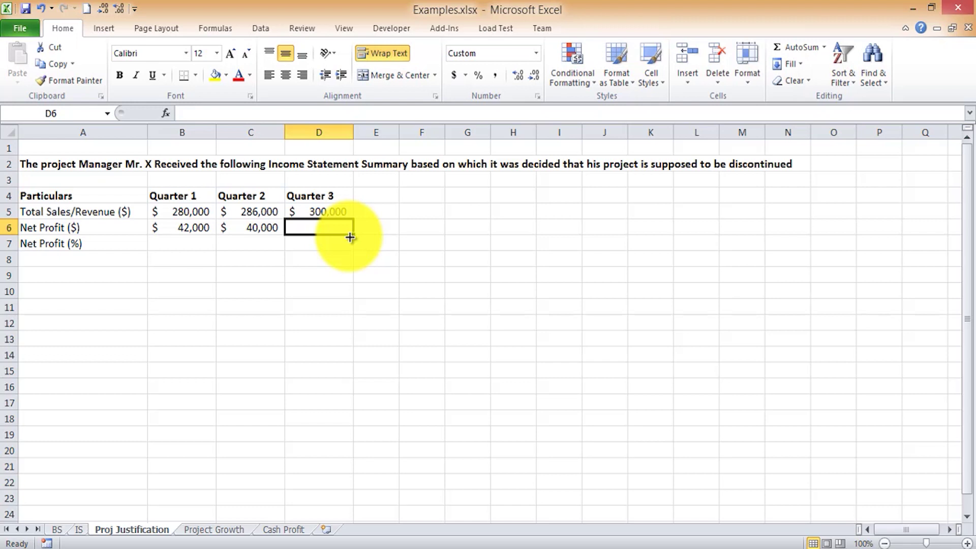
text(40000)
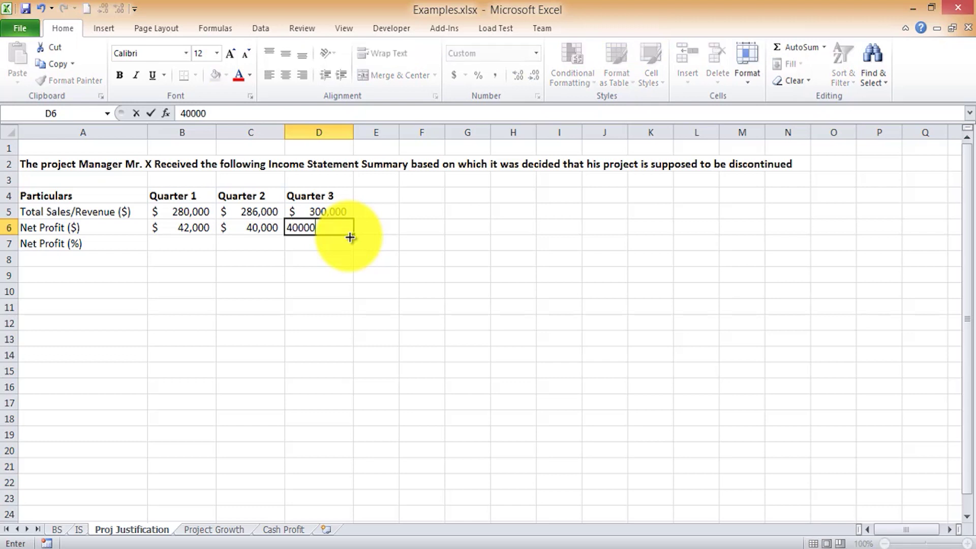
key(Return)
key(Up)
key(Right)
key(Up)
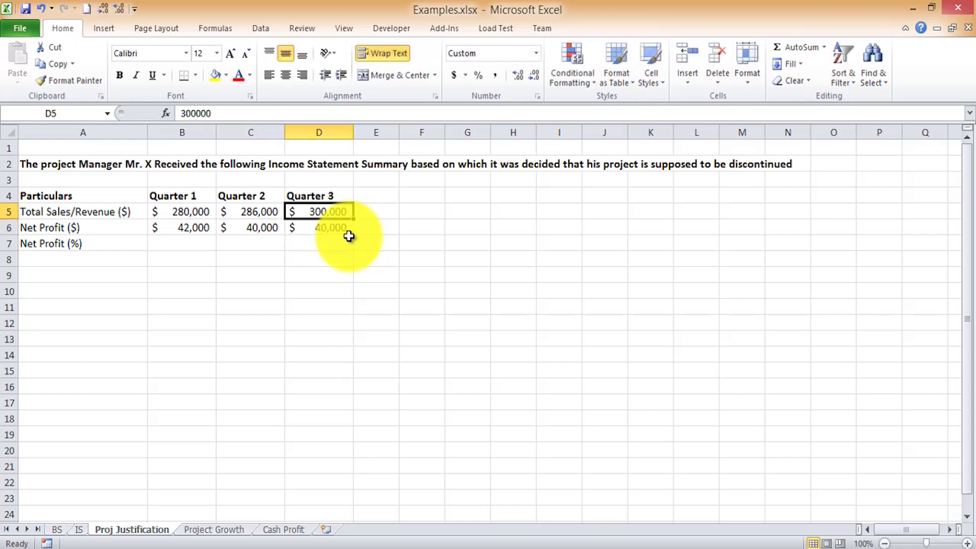
click(349, 236)
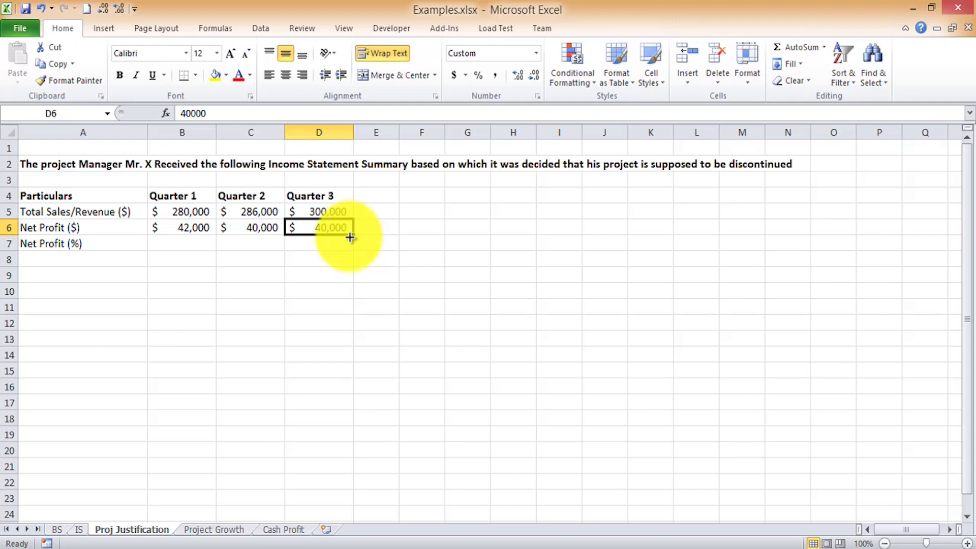
Calculate the Quarter 1 net profit percentage in B7 with the formula +B6/B5%.
key(Down)
key(Left)
key(Left)
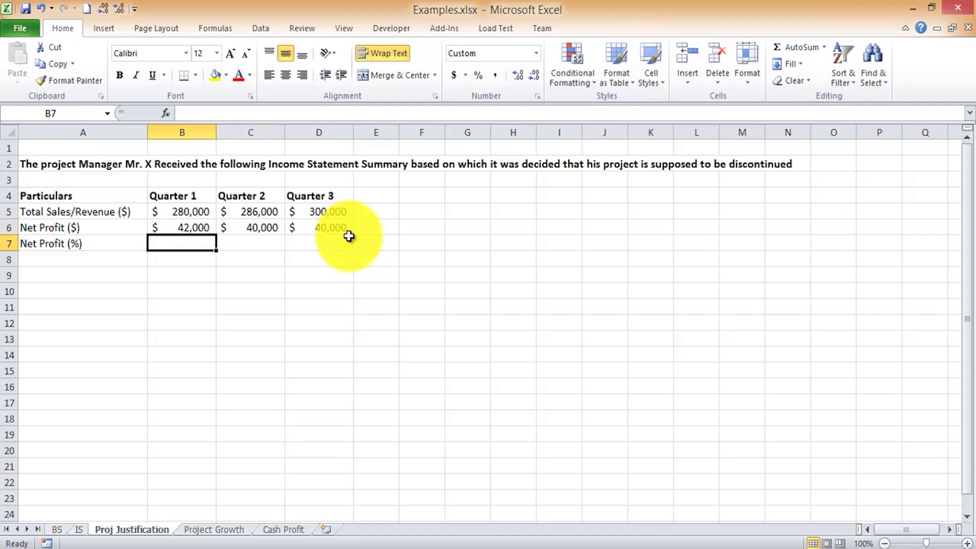
text(+)
key(Up)
text(/)
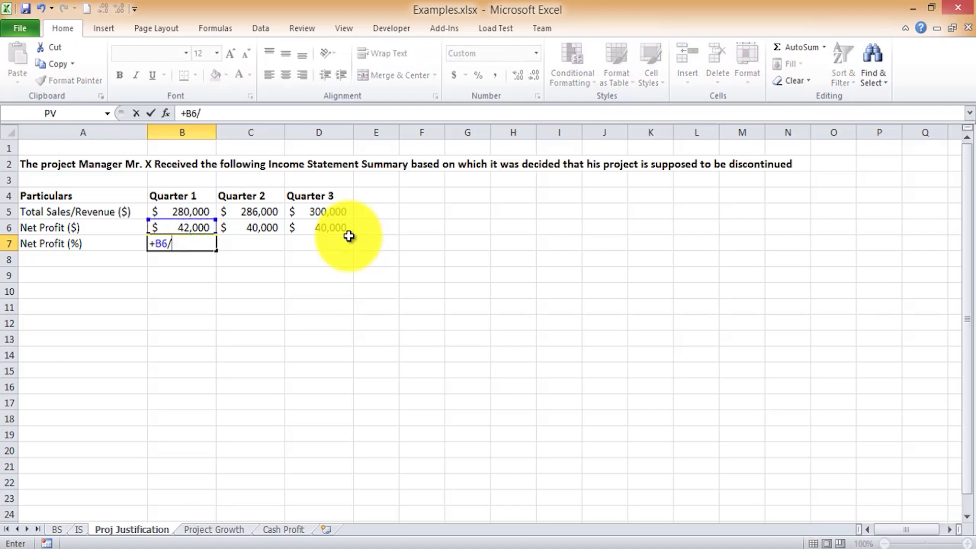
key(Up)
key(Up)
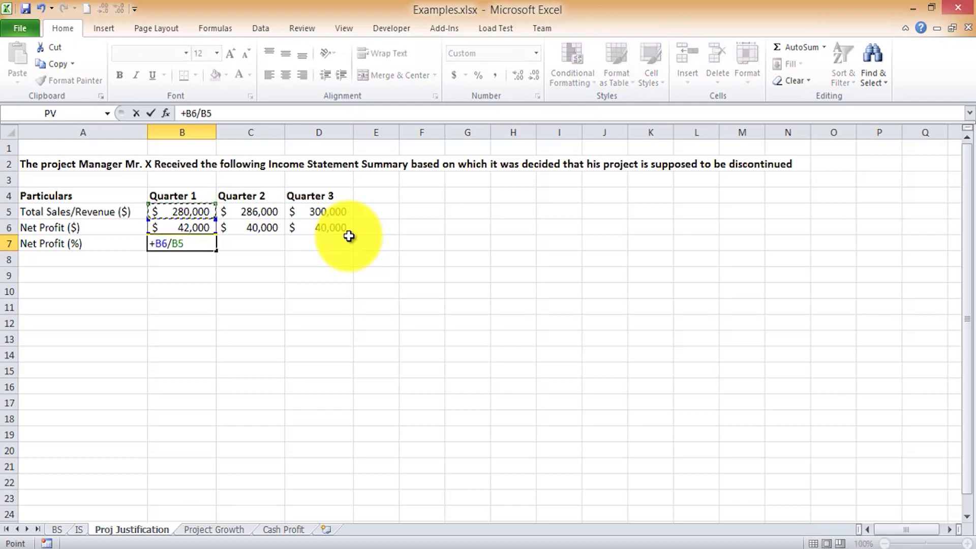
key(Return)
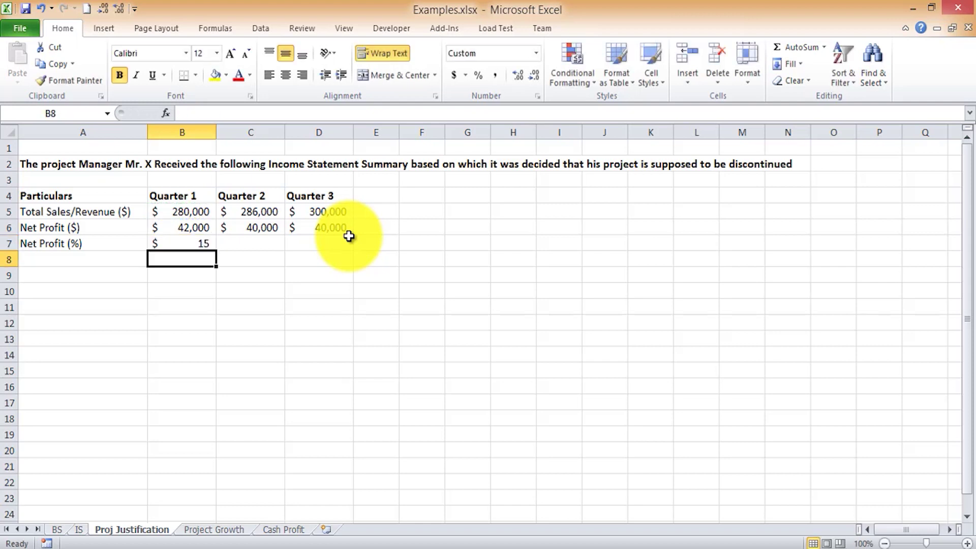
Correct the formula in B7 to =+B6/B5 and format the cell as a percentage.
key(Up)
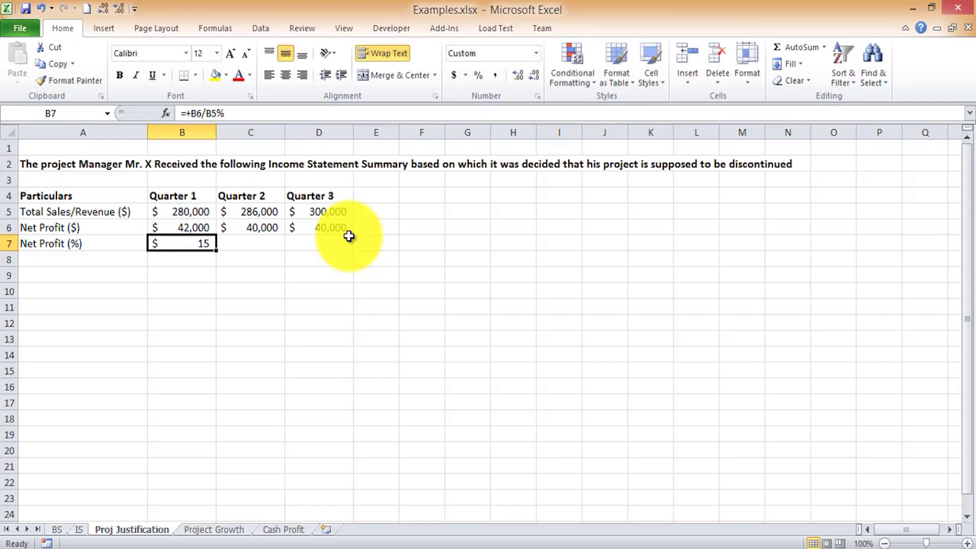
key(F2)
key(BackSpace)
key(Return)
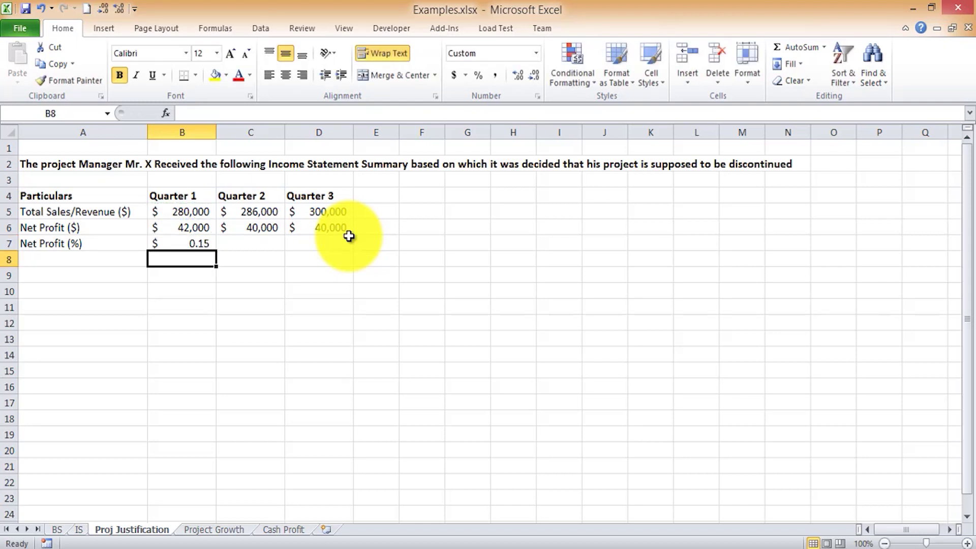
key(Up)
key(ctrl+shift+5)
Copy the net profit percentage formula from B7 to C7 and D7.
click(261, 246)
key(Left)
key(ctrl+c)
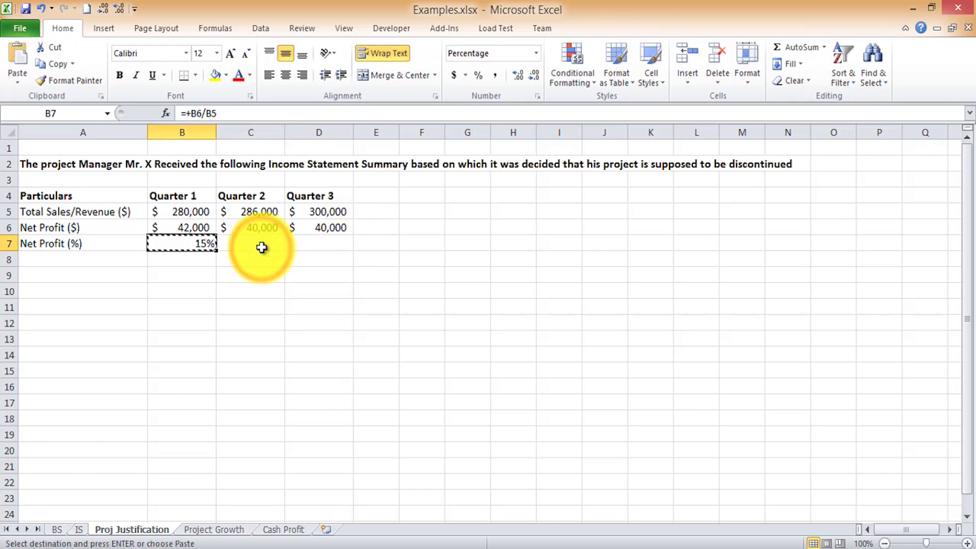
key(Right)
key(ctrl+v)
key(Right)
key(ctrl+v)
key(Escape)
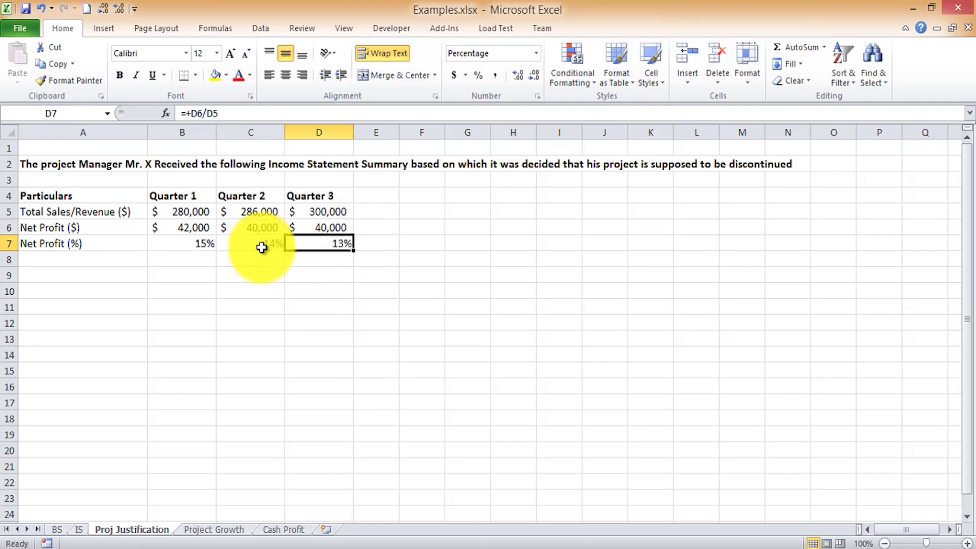
Examine the net profit percentages of the three quarters in B7:D7.
click(261, 247)
key(Left)
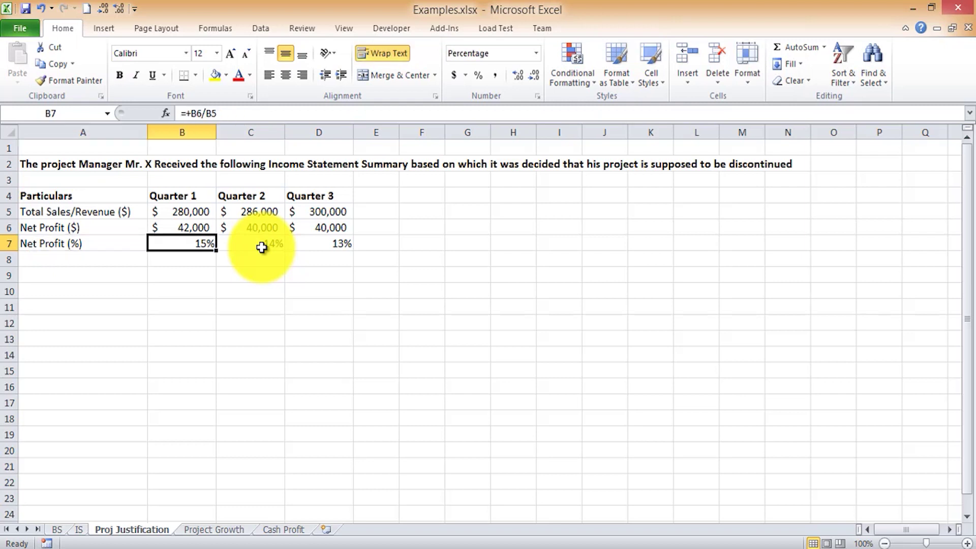
key(shift+Right)
key(shift+Right)
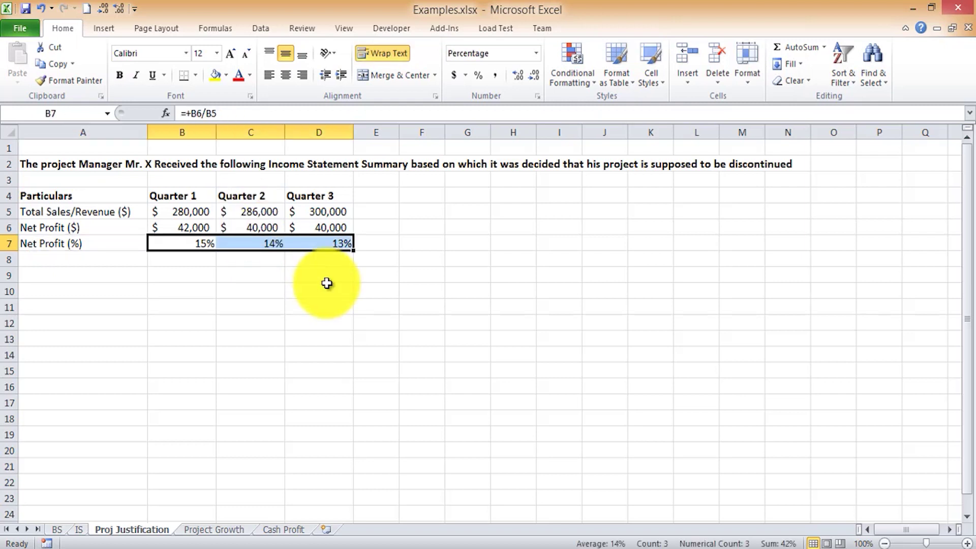
click(116, 247)
drag(171, 247, 301, 250)
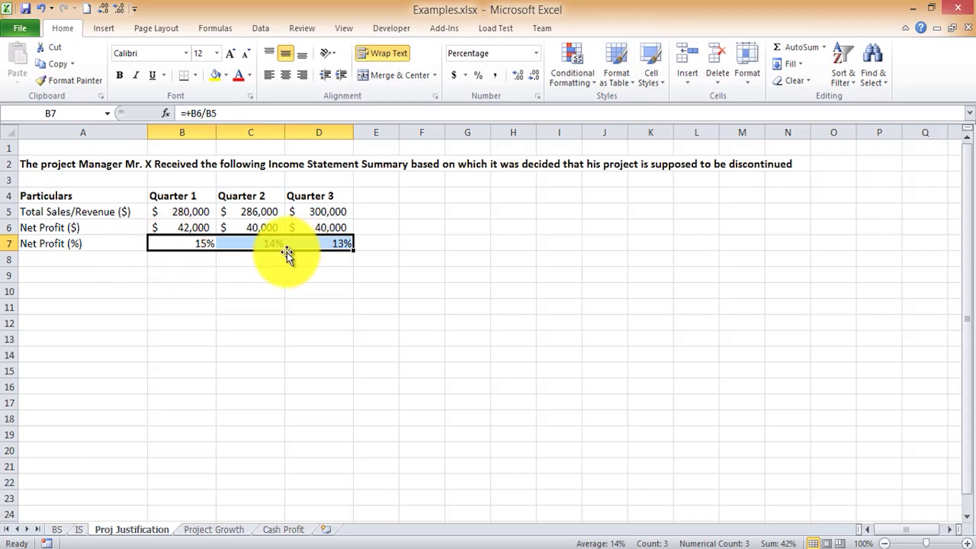
click(196, 263)
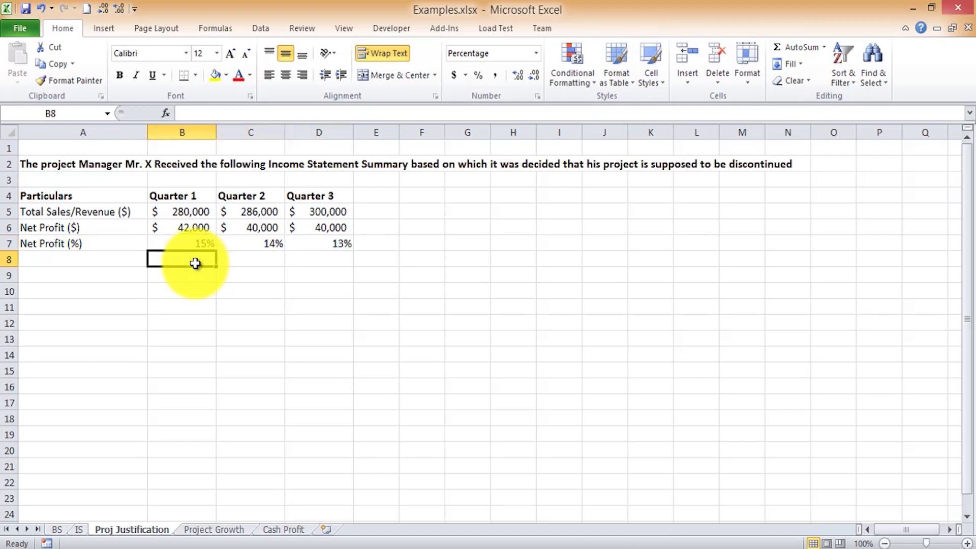
Enter the bold line "On asking for detailed income statement summary Mr.X receives the following summary" in A9.
click(116, 279)
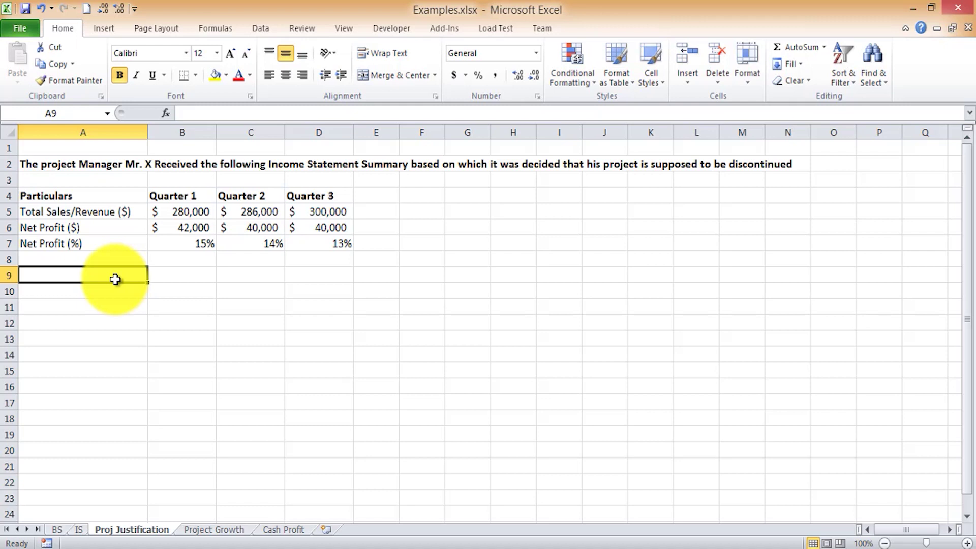
text(On askinf)
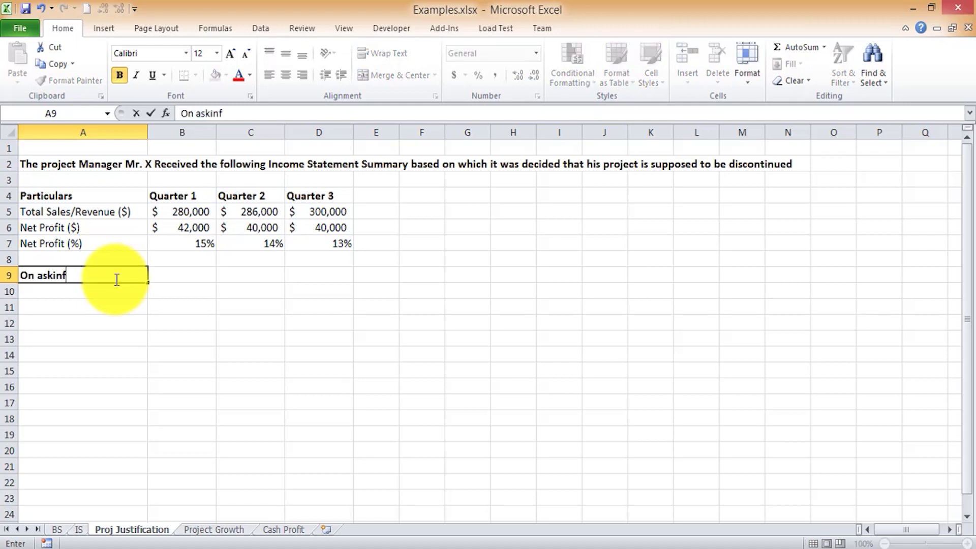
key(BackSpace)
text(g )
text(for detailed)
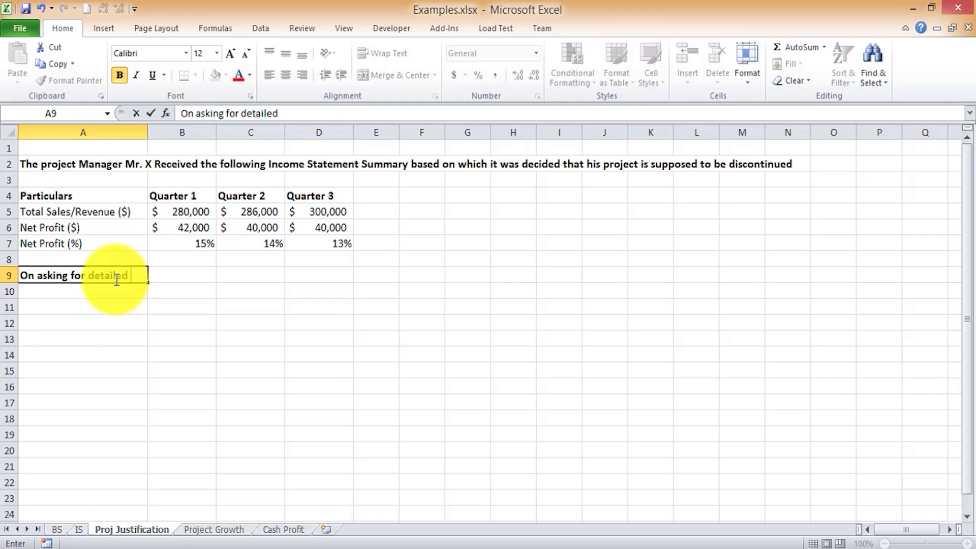
text( income stateme)
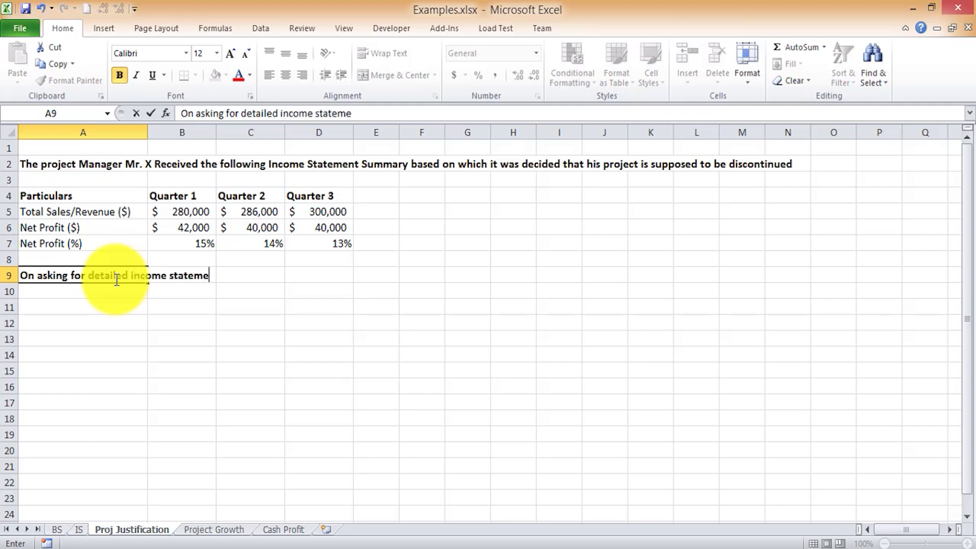
text(nt summar)
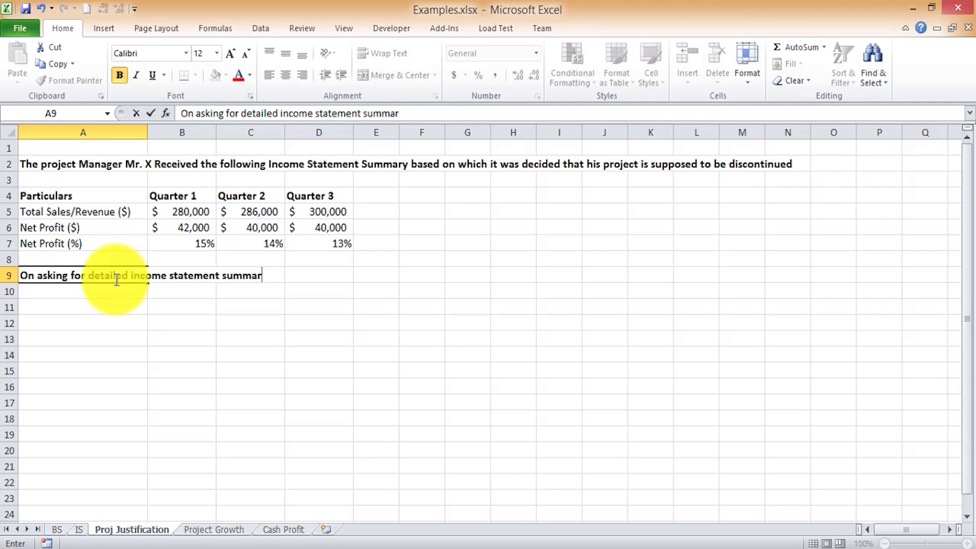
text(y Mr.X receives the following summary)
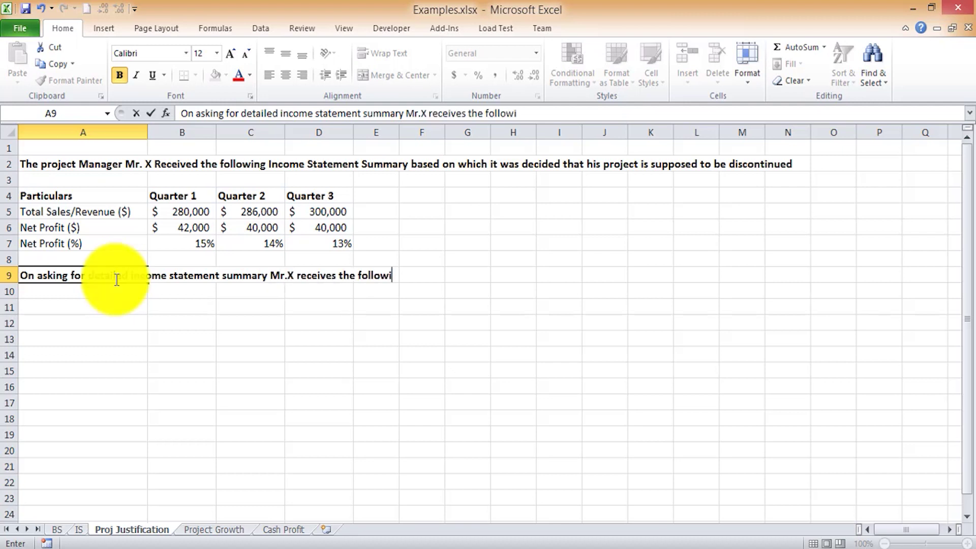
key(Return)
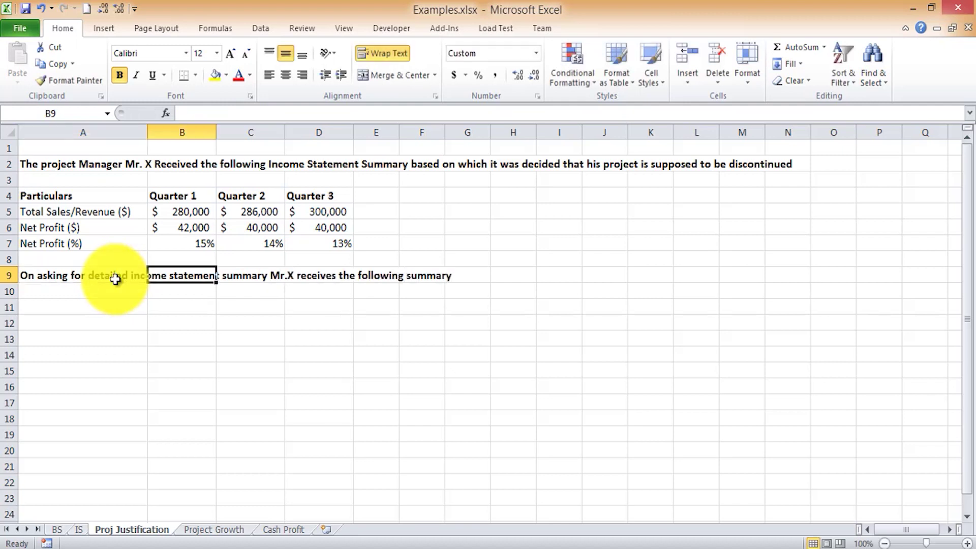
Copy the heading row A4:D4 (Particulars, Quarter 1 to Quarter 3) to row 10 below the new line.
key(Up)
key(Up)
key(Up)
key(Up)
key(Up)
key(Up)
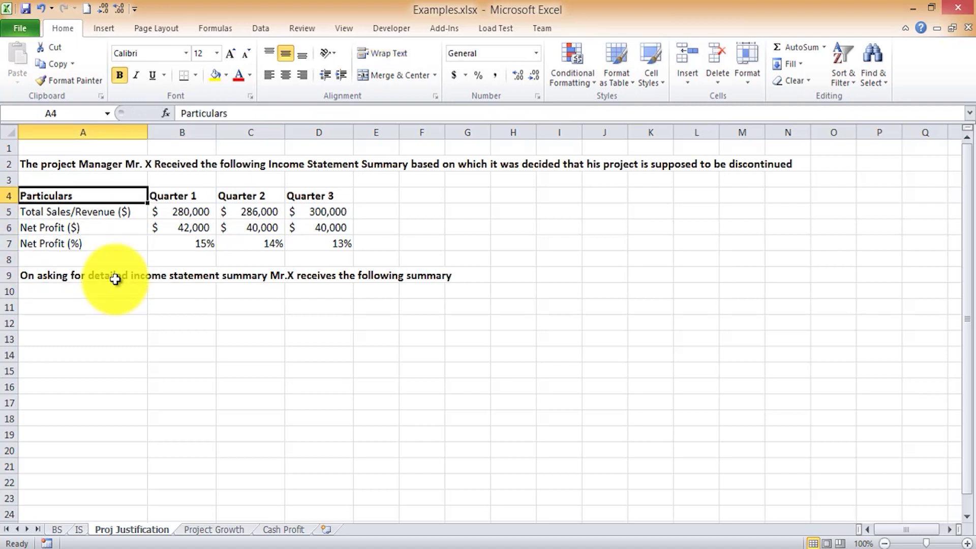
key(shift+Right)
key(shift+Right)
key(shift+Right)
key(ctrl+c)
key(Down)
key(Down)
key(Down)
key(Down)
key(Down)
key(Down)
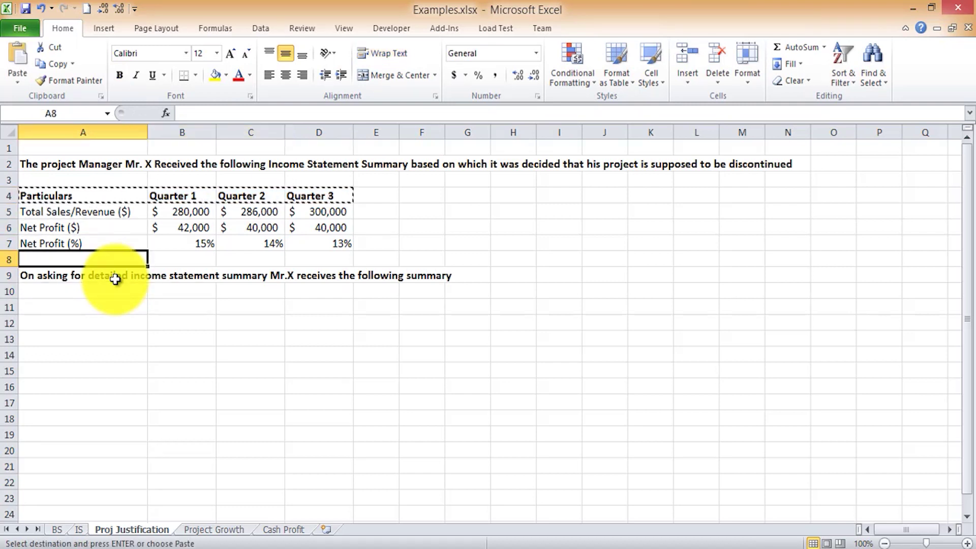
key(ctrl+v)
Copy the Total Sales/Revenue row A5:D5 to row 11 under the detailed summary's headings.
key(Up)
key(Up)
key(Up)
key(Up)
key(Up)
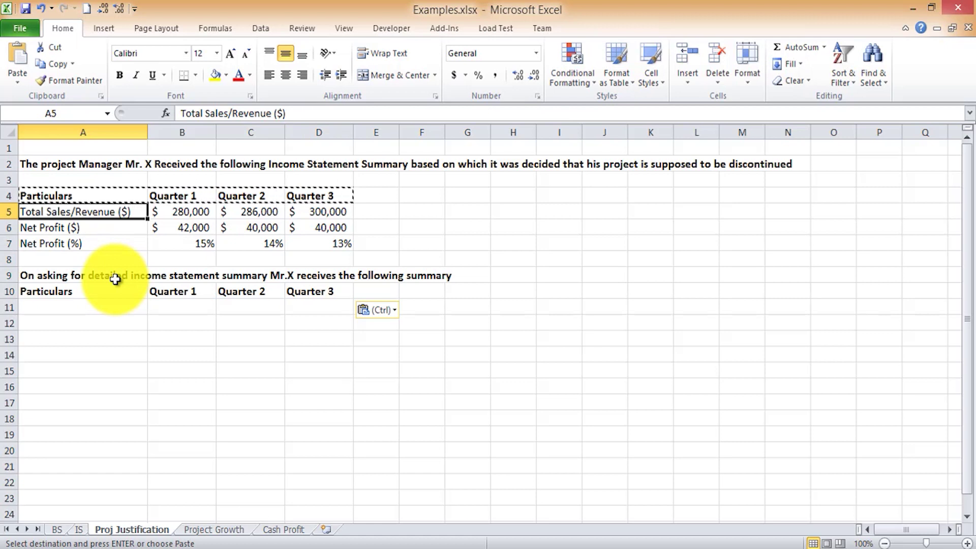
key(shift+Right)
key(shift+Right)
key(shift+Right)
key(ctrl+c)
key(Down)
key(Down)
key(Down)
key(Down)
key(Down)
key(Down)
key(ctrl+v)
key(Down)
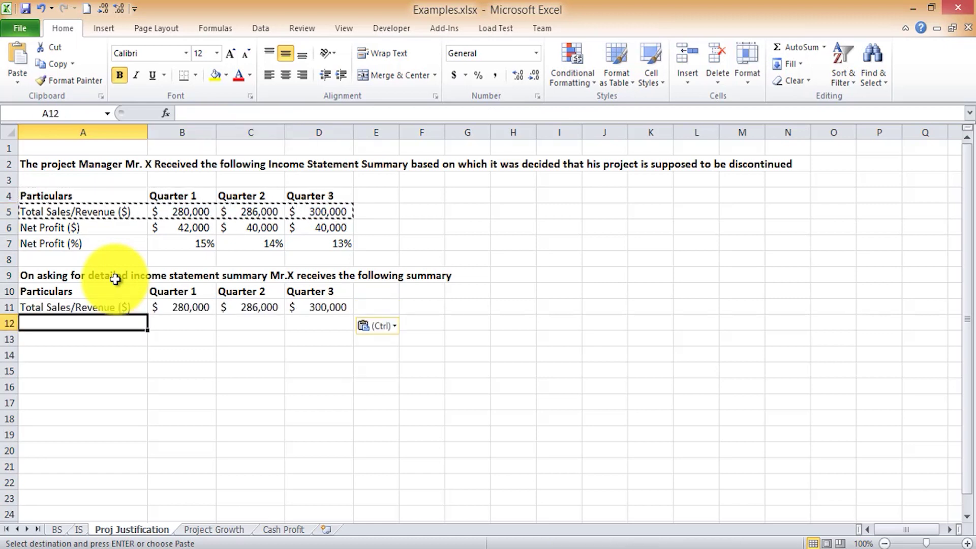
Enter the row labels "Cost of Revenue ($)" in A12 and "Gross Margin ($)" in A13.
text(Cost of Reven)
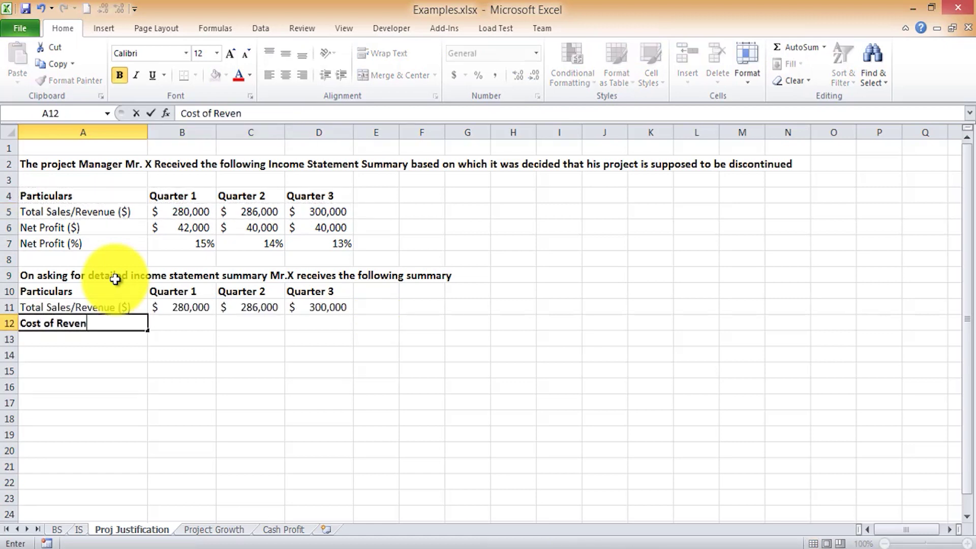
text(ue ($))
key(Return)
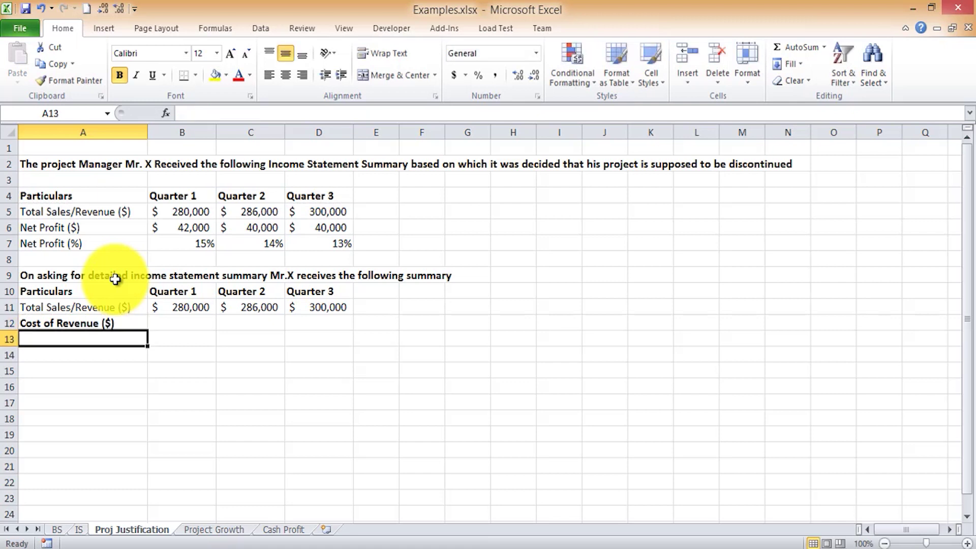
text(Gross )
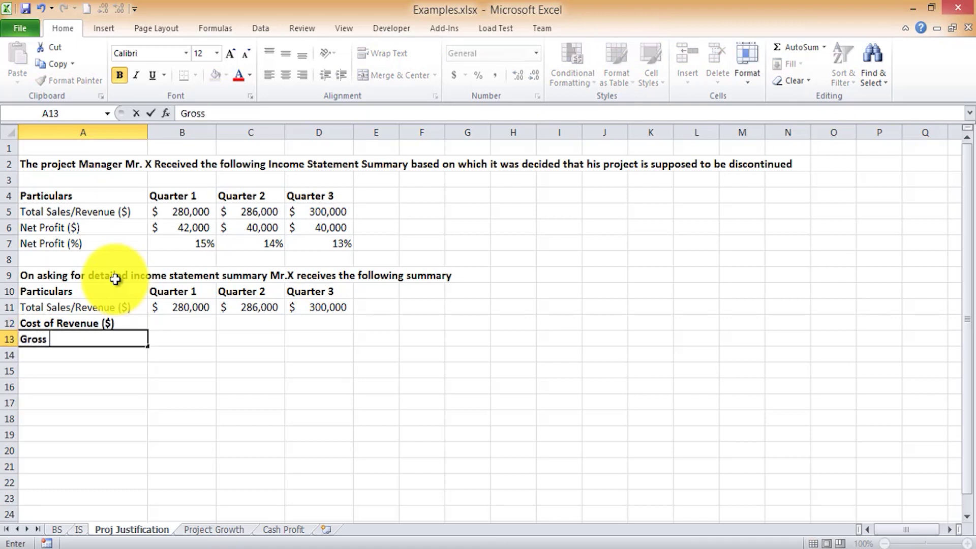
text(Margin )
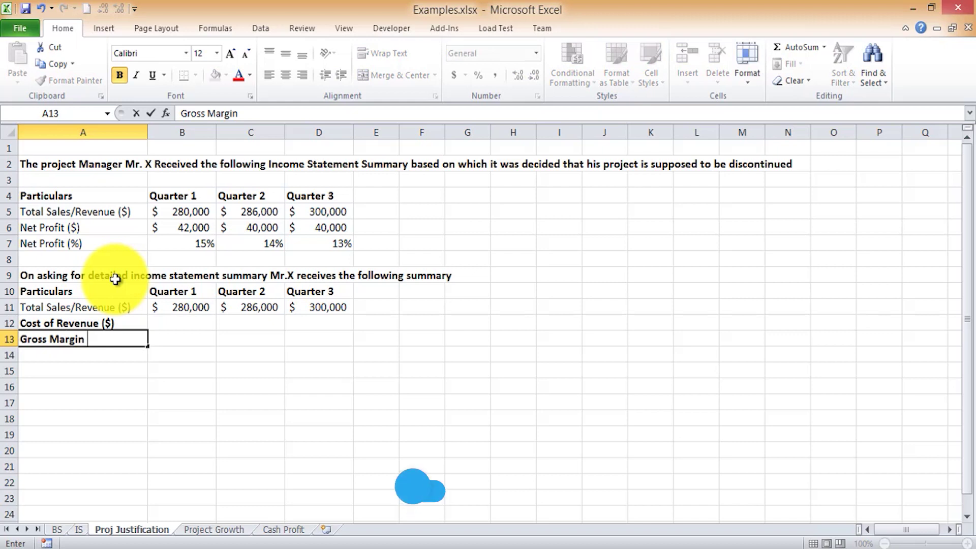
text(($))
key(Return)
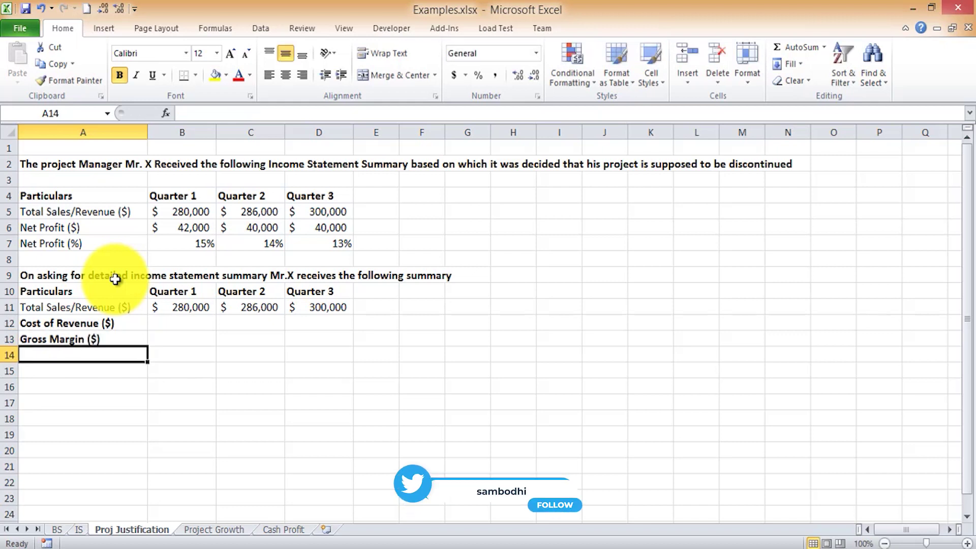
Enter the row labels "Operating Expenses ($)" in A14 and "Operating Income ($)" in A15.
text(Operat)
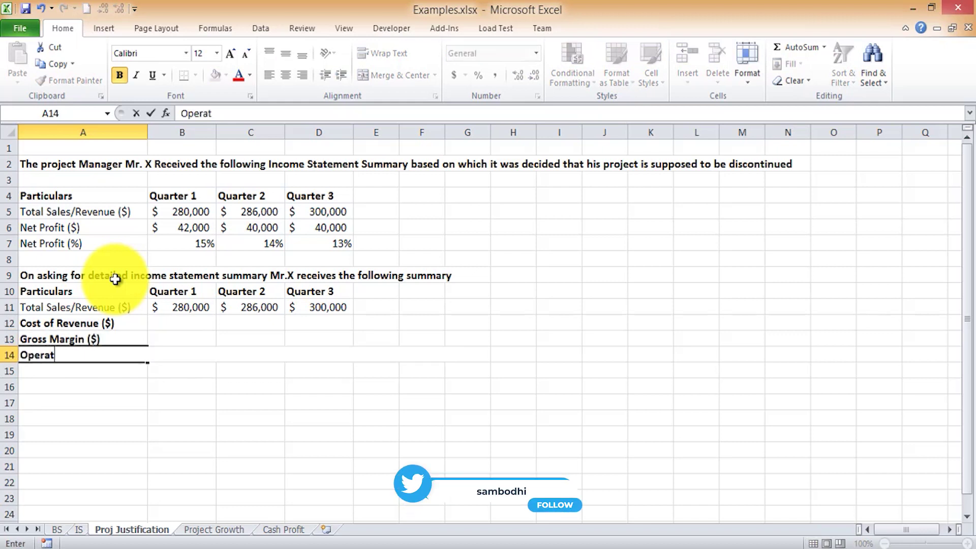
text(ing Expenses ($))
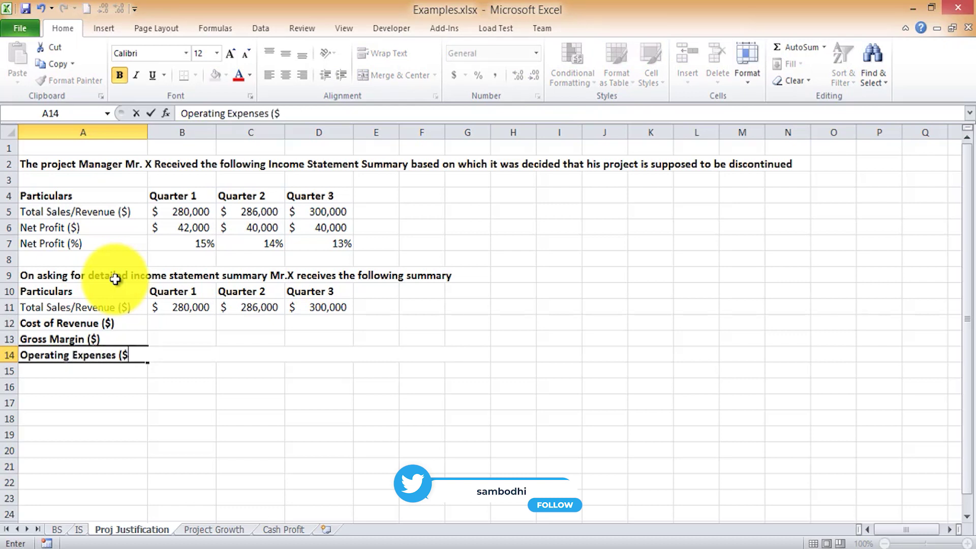
key(Return)
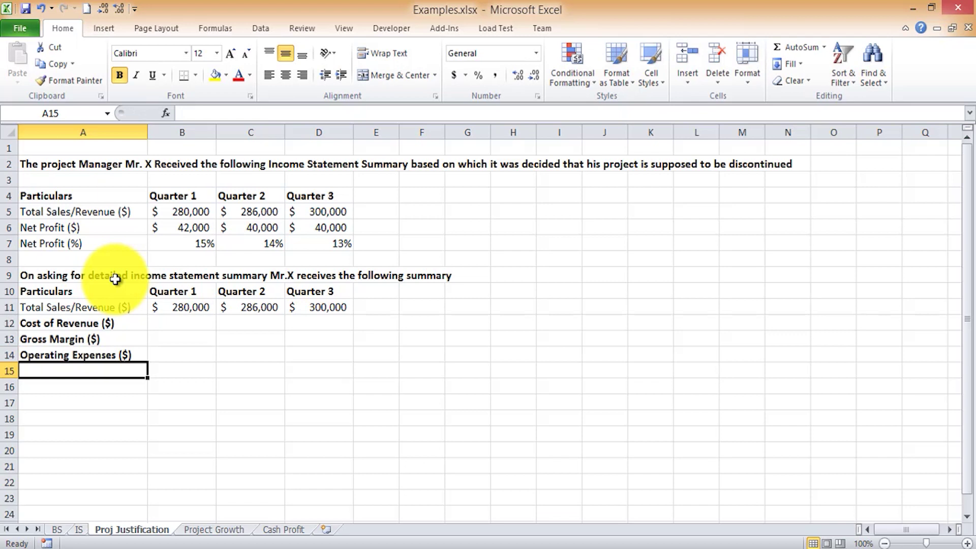
text(Ope)
key(Delete)
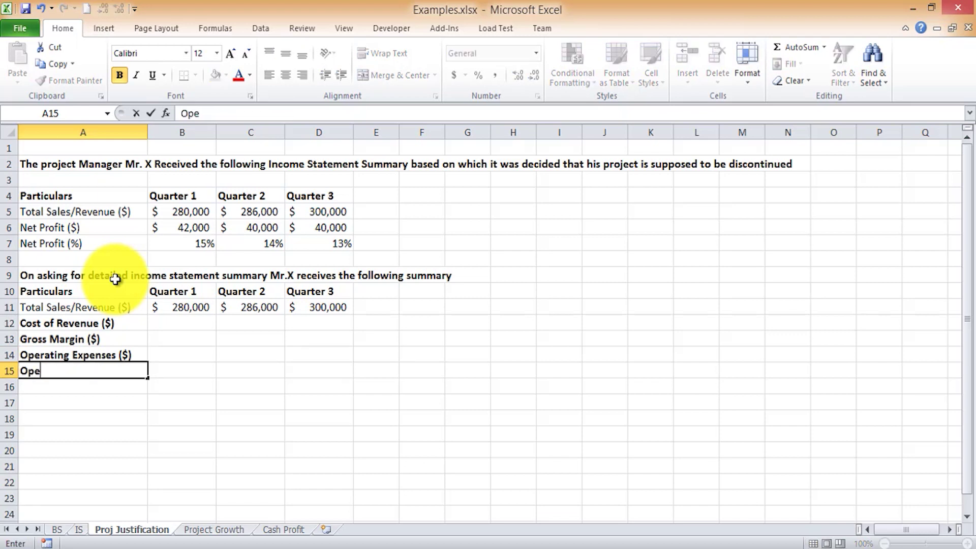
text(rating )
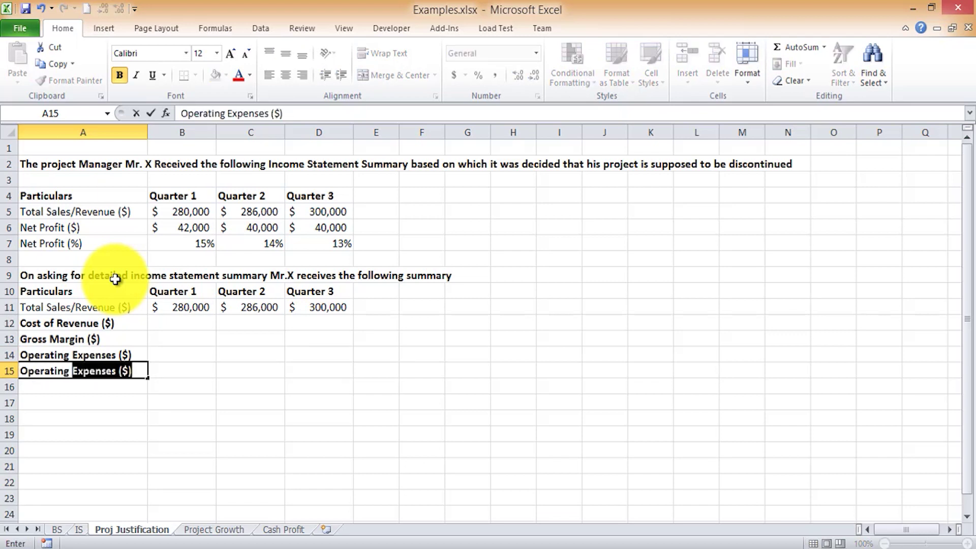
text(Income ($))
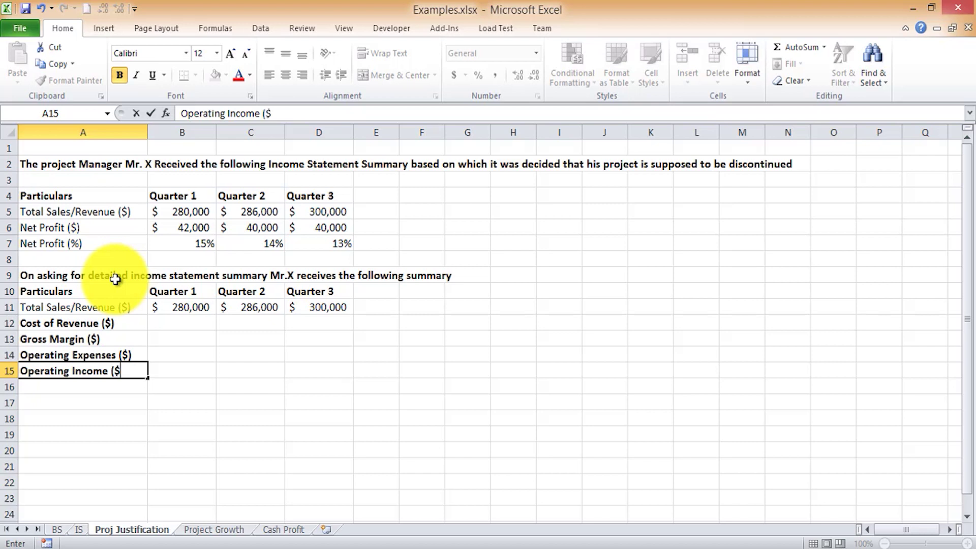
key(Return)
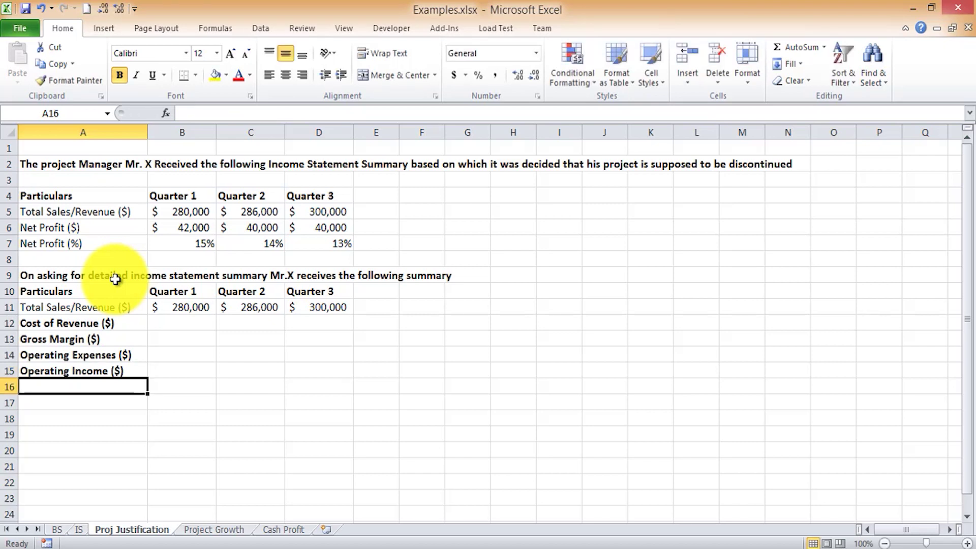
Enter the row labels "Other Expenses ($)" in A16 and "Net Income ($)" in A17.
text(Other Expens)
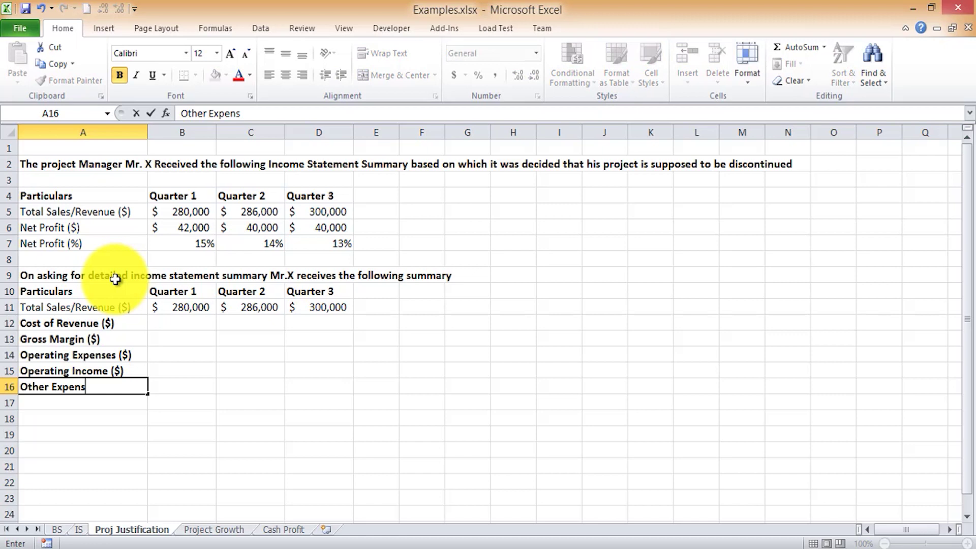
text(es ($))
key(Return)
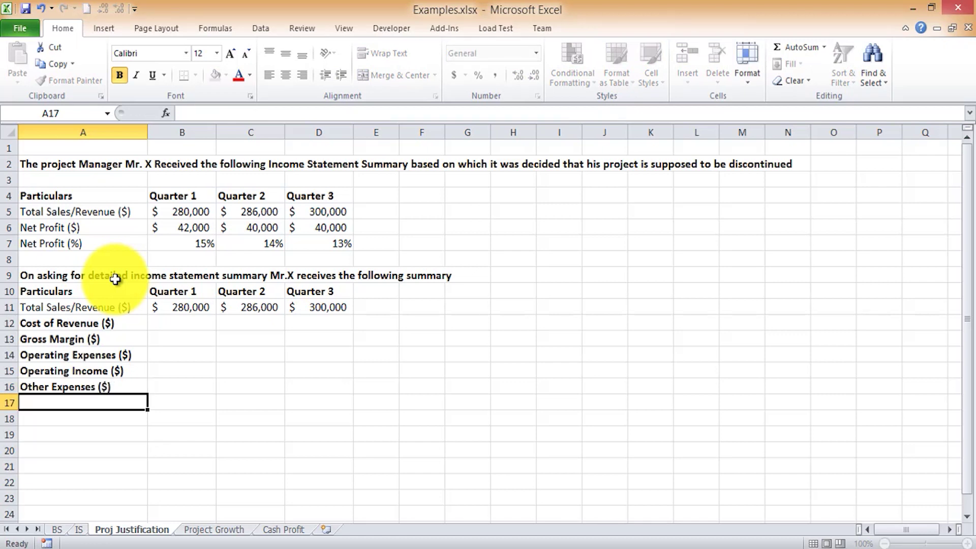
text(Net Income )
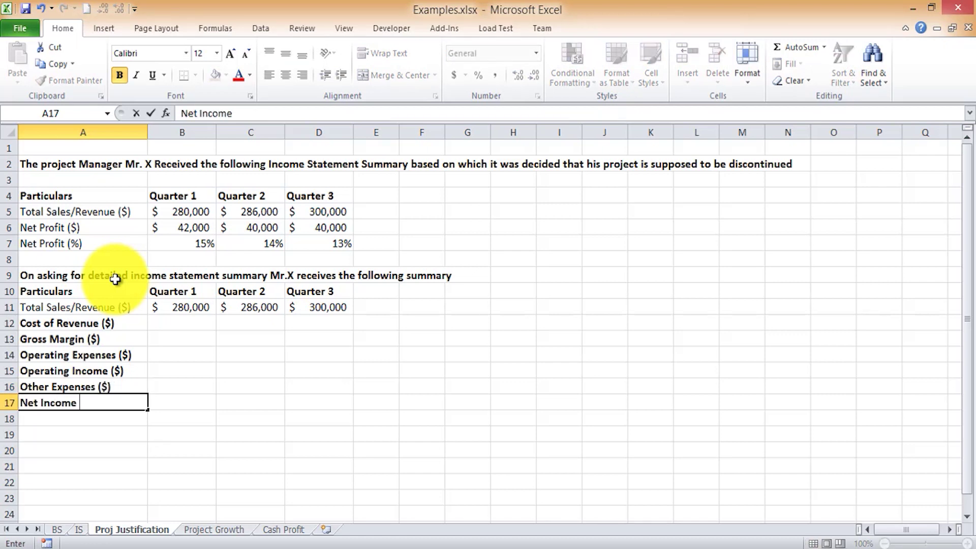
text(($))
key(BackSpace)
key(BackSpace)
text($))
key(Tab)
key(Left)
key(Up)
key(Down)
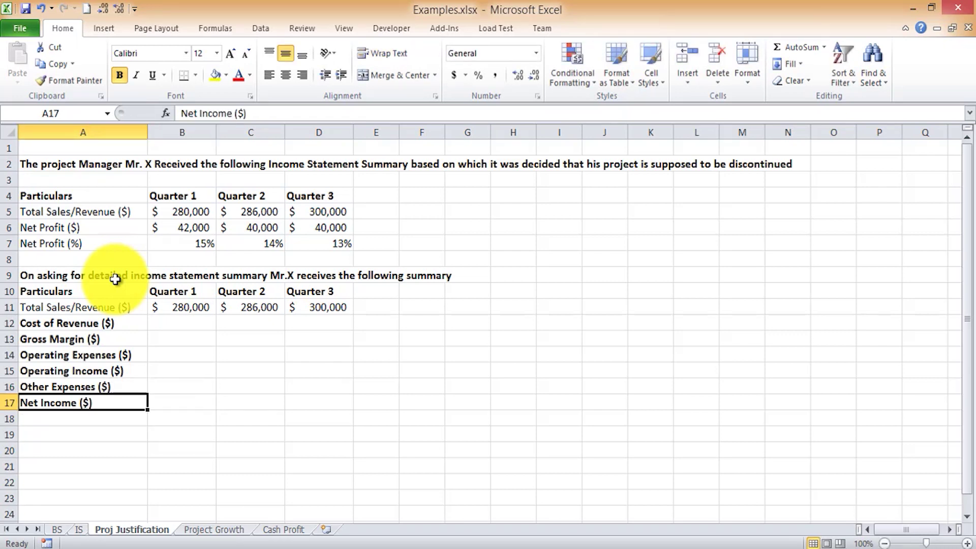
Remove the bold formatting from the row labels in A12:A17.
shift+click(116, 279)
key(shift+Down)
key(shift+Down)
key(shift+Down)
key(shift+Down)
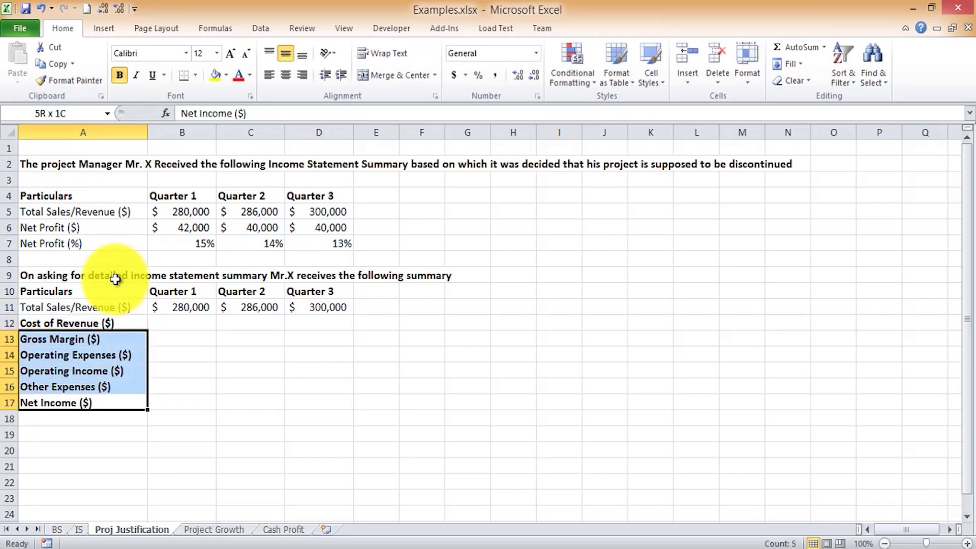
key(shift+Up)
key(ctrl+b)
key(Right)
key(Up)
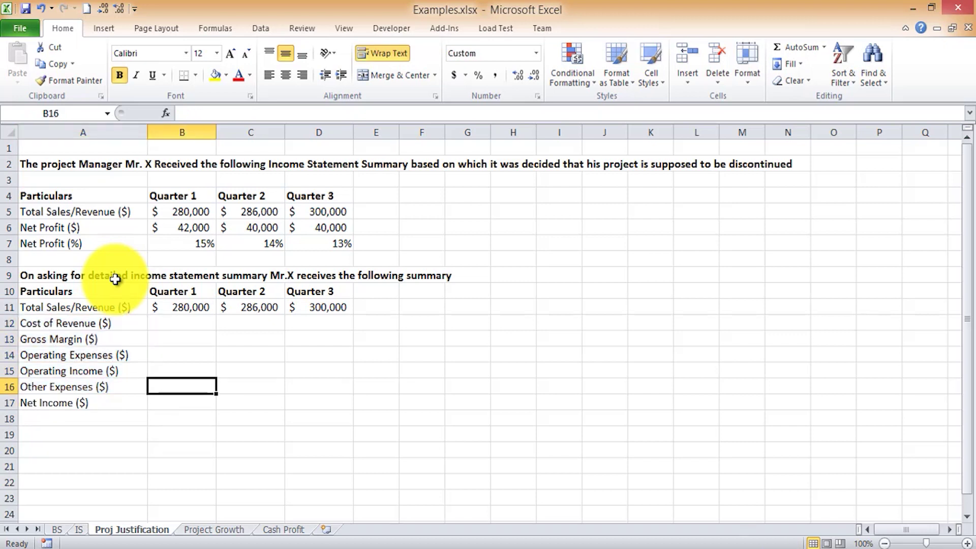
Remove the bold formatting from the empty quarter cells B12:D17 beside the labels.
key(Down)
key(shift+Right)
key(shift+Right)
key(shift+Right)
key(shift+Up)
key(shift+Left)
key(shift+Up)
key(shift+Up)
key(shift+Up)
key(shift+Up)
key(Up)
key(Up)
key(Up)
key(Up)
key(Up)
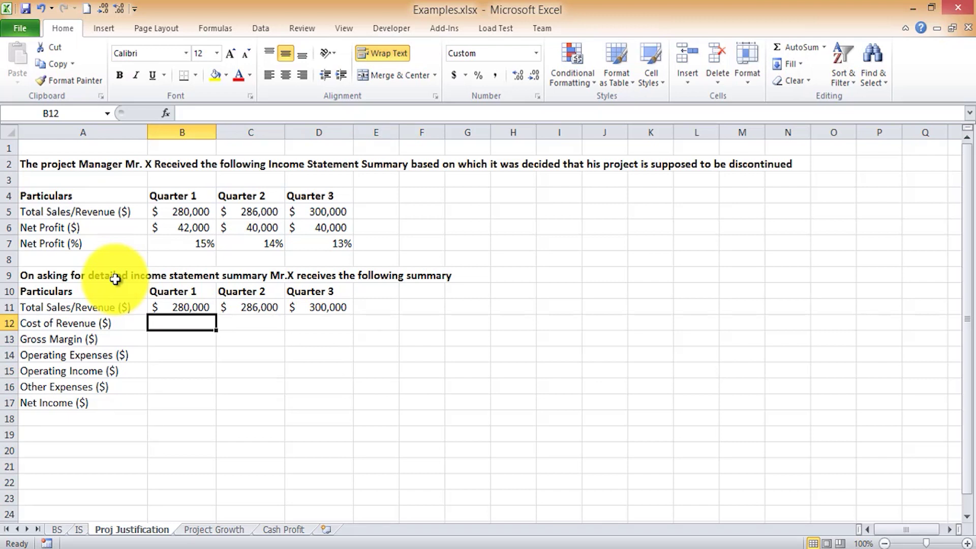
Enter a Quarter 1 cost of revenue of 200000 in B12 and calculate gross margin in B13 with +B11-B12.
text(200000)
key(Return)
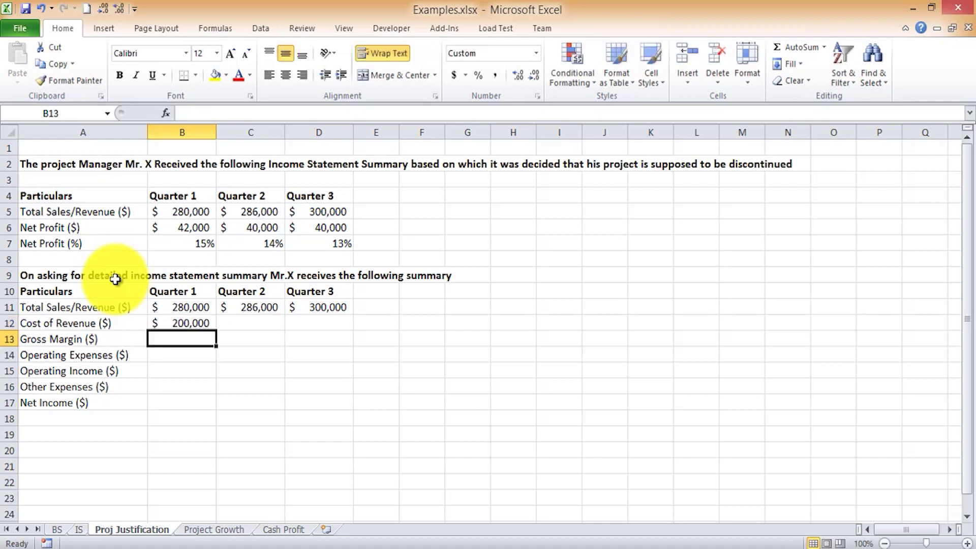
text(+B11-)
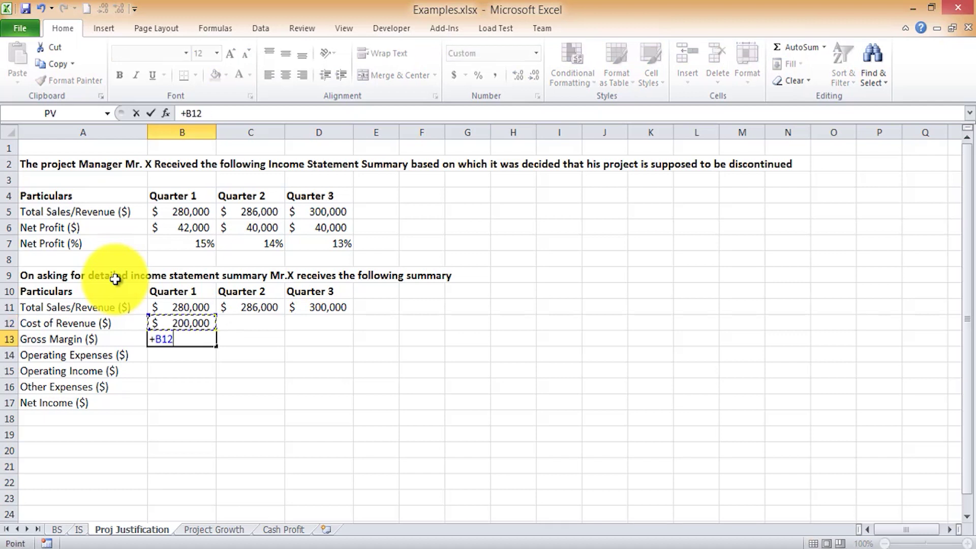
key(Up)
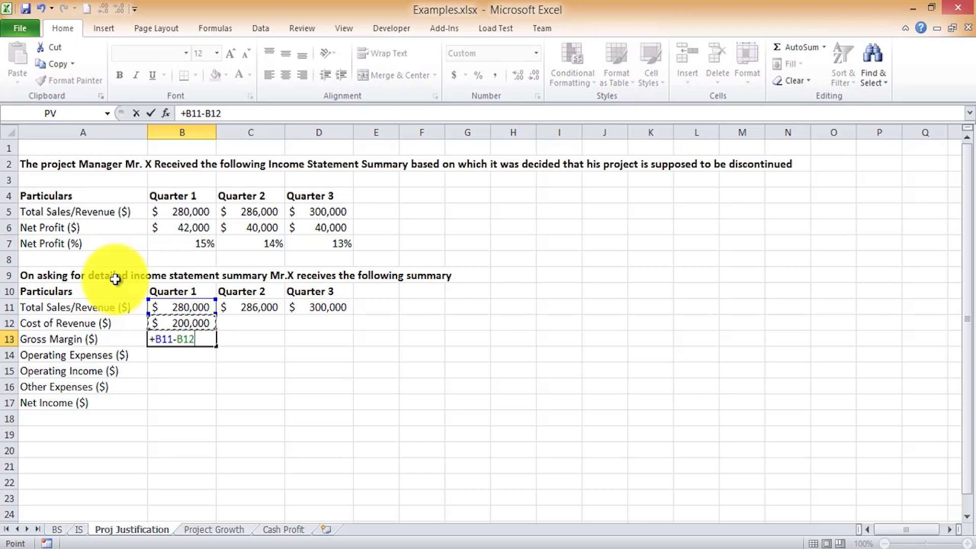
key(Return)
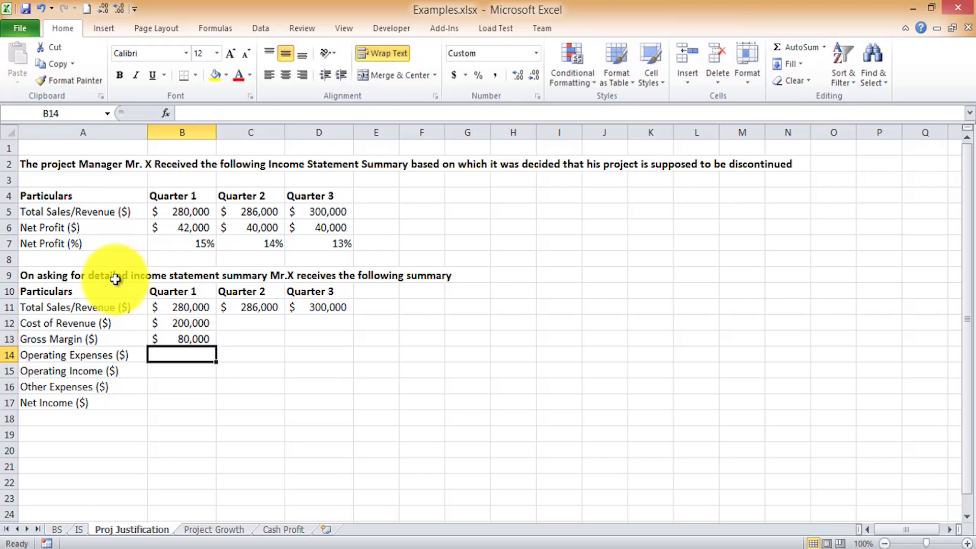
Enter Quarter 1 operating expenses of 25000 in B14 and calculate operating income in B15 with +B13-B14.
text(25000)
key(Return)
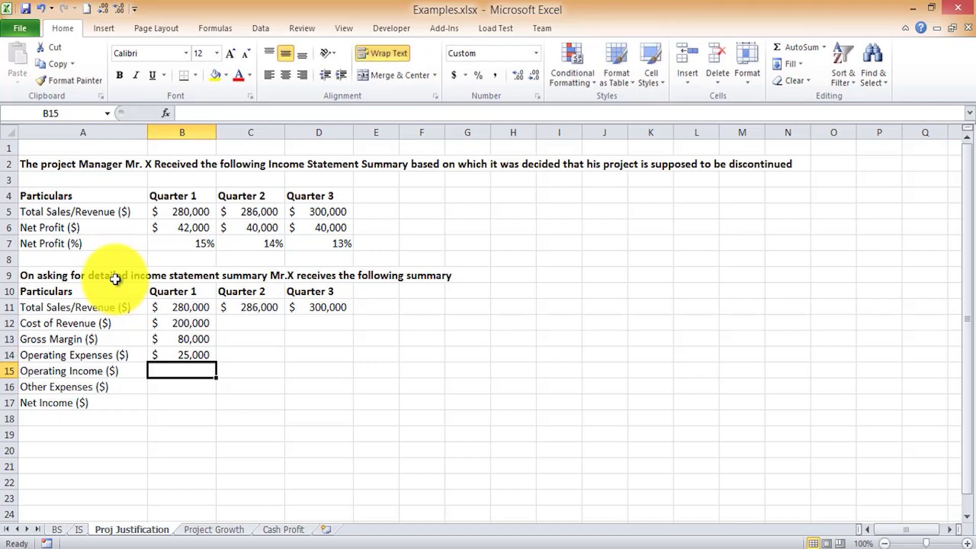
text(55500)
key(Return)
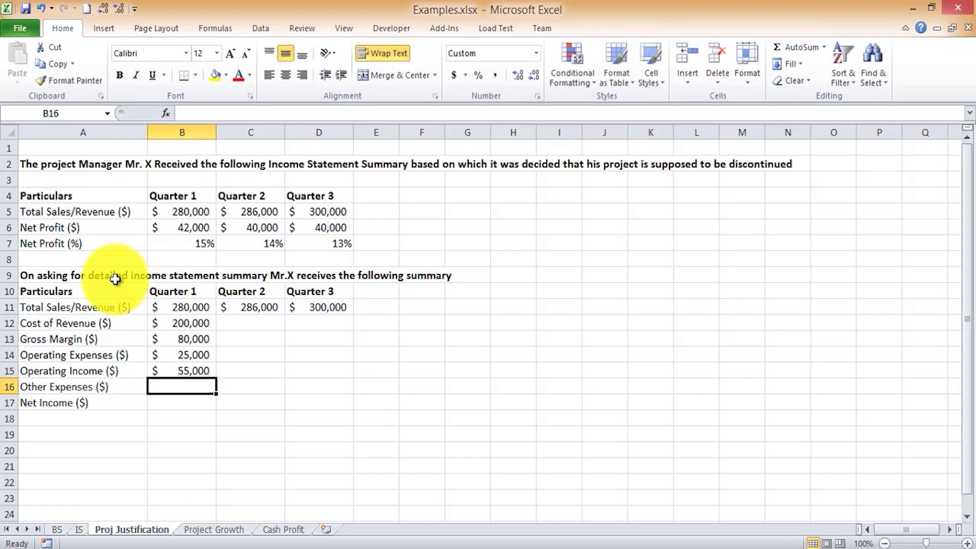
key(Up)
text(+)
key(Up)
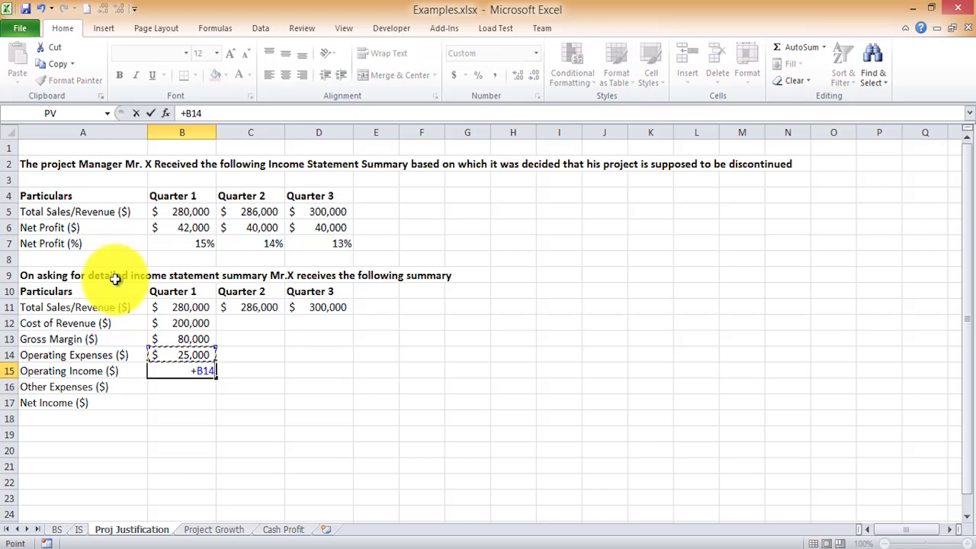
key(Up)
text(-)
key(Up)
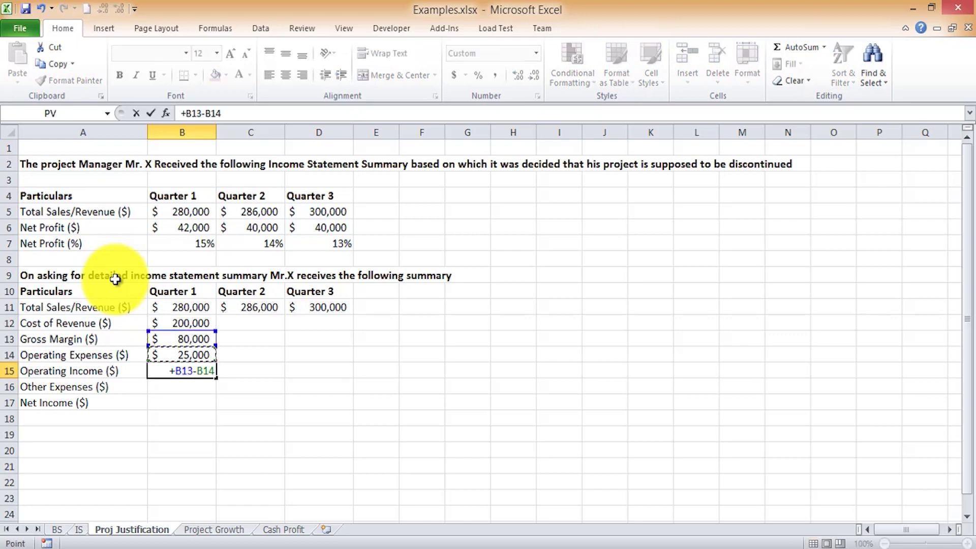
key(Return)
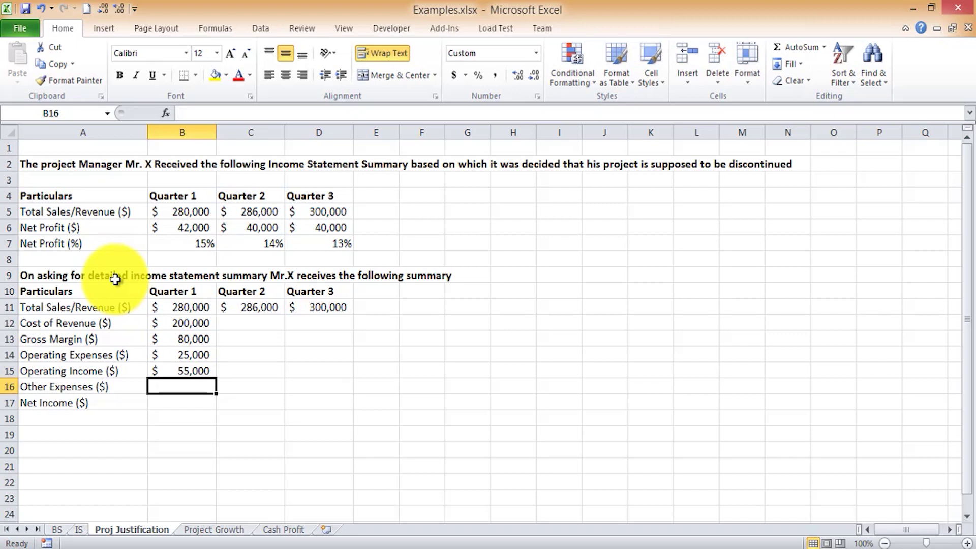
Enter Quarter 1 other expenses of 14000 in B16 and calculate net income in B17 as operating income minus other expenses.
text(14000)
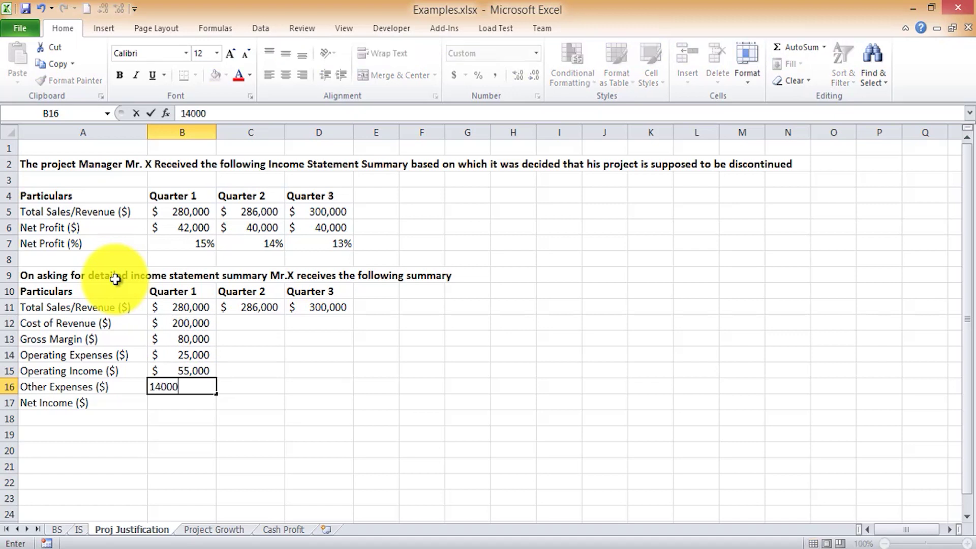
key(Return)
text(+)
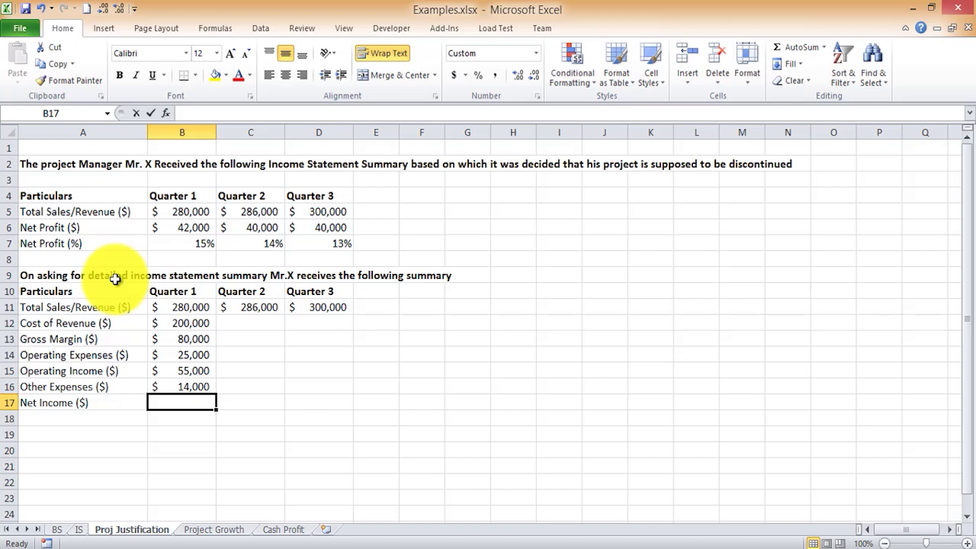
key(Up)
key(Up)
text(-)
key(Up)
key(Return)
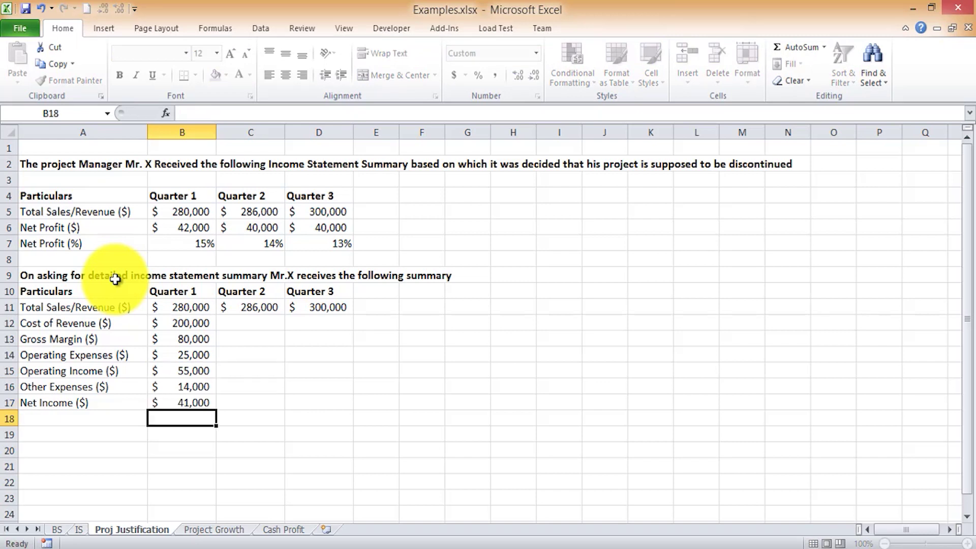
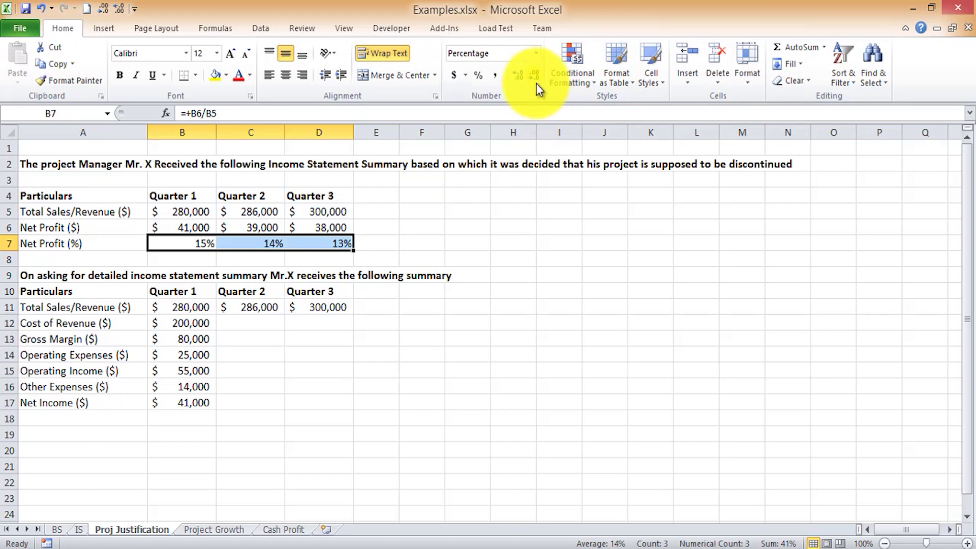
Show the net profit percentages in B7:D7 with two decimal places.
click(520, 75)
click(519, 76)
click(197, 225)
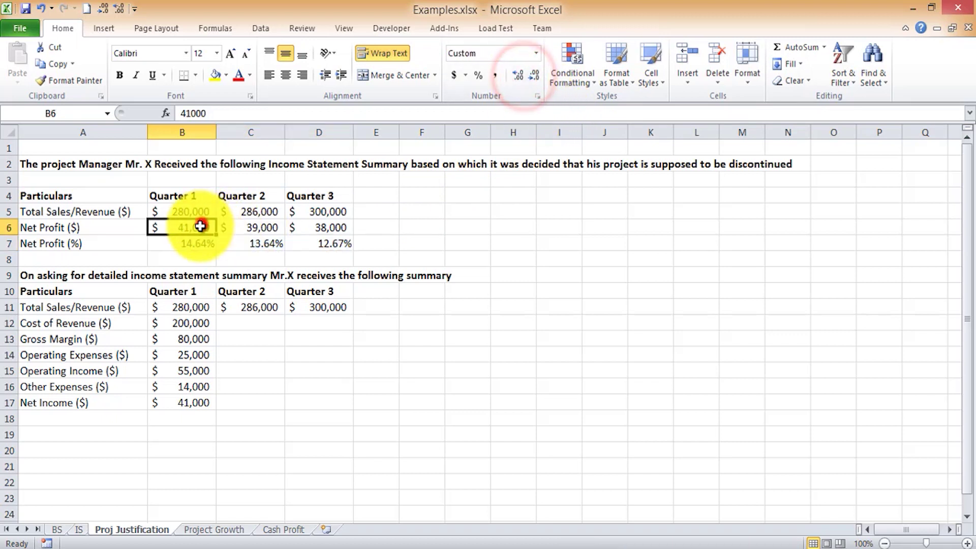
Try a Quarter 1 net profit of 42000 in B6, and undo the change.
text(42,000)
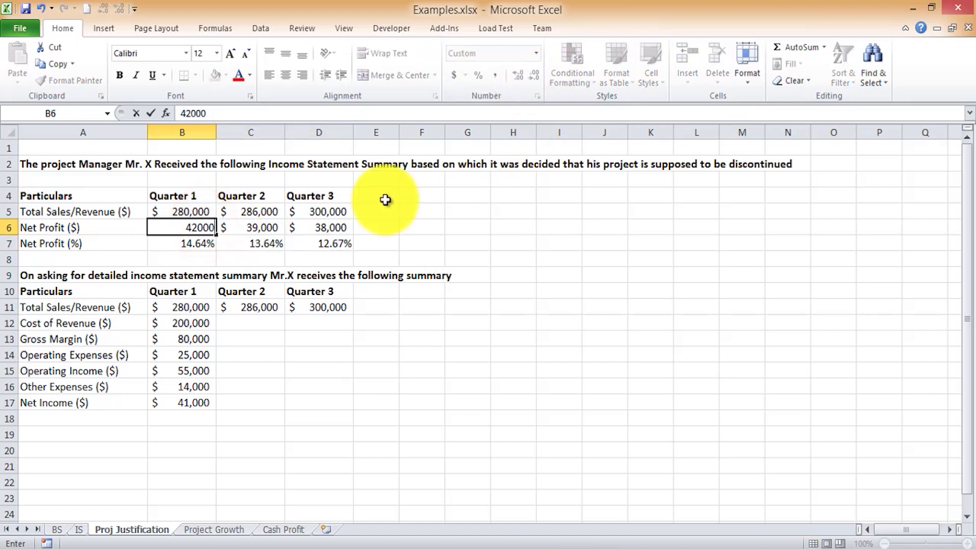
key(Return)
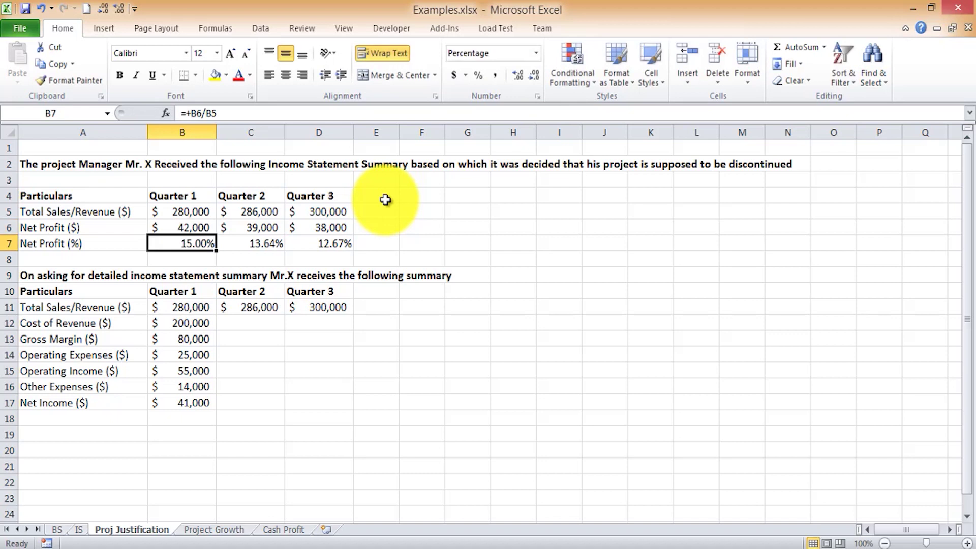
key(Up)
key(ctrl+z)
Show the net profit percentages in B7:D7 without decimal places.
key(Down)
key(shift+Right)
key(shift+Right)
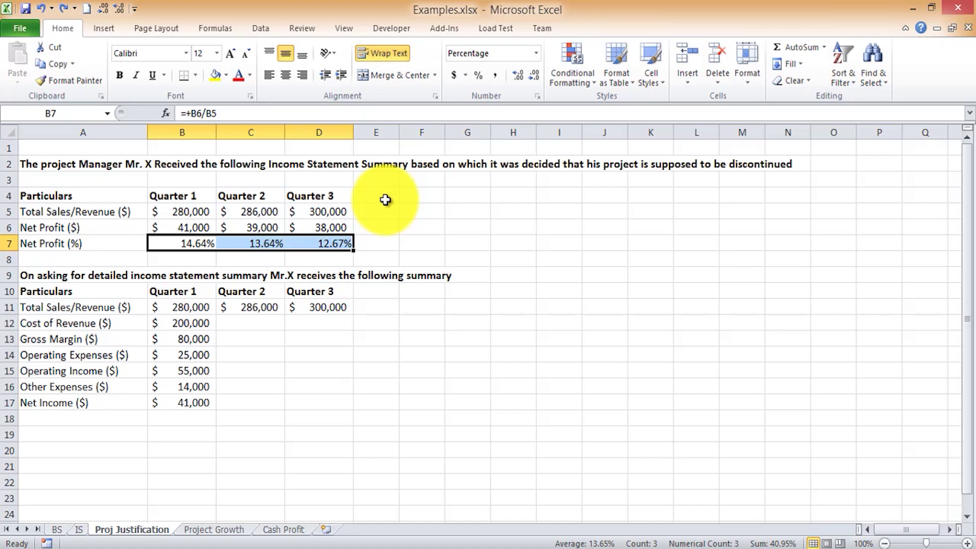
double_click(531, 75)
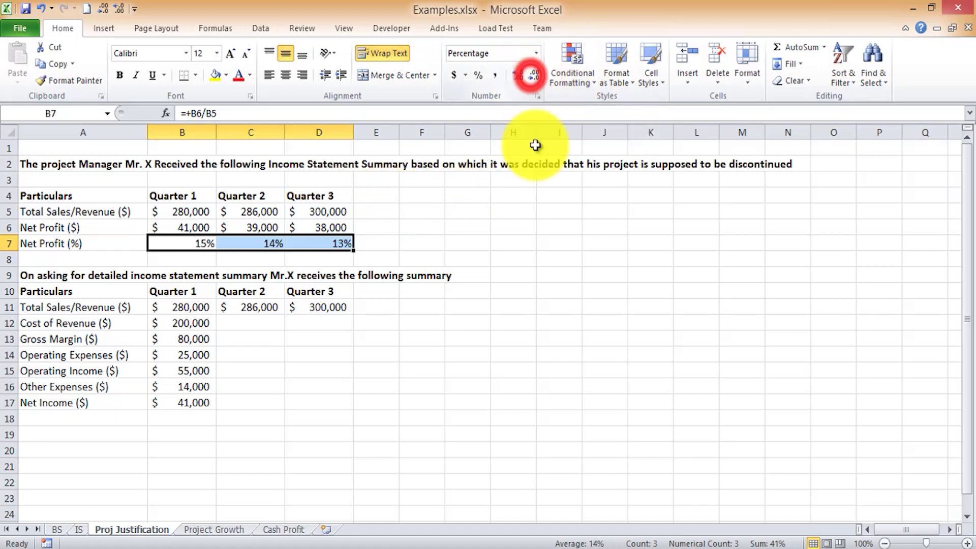
Enter a Quarter 2 cost of revenue of 201000 in C12 and copy the gross margin formula from B13 to C13 and D13.
click(258, 320)
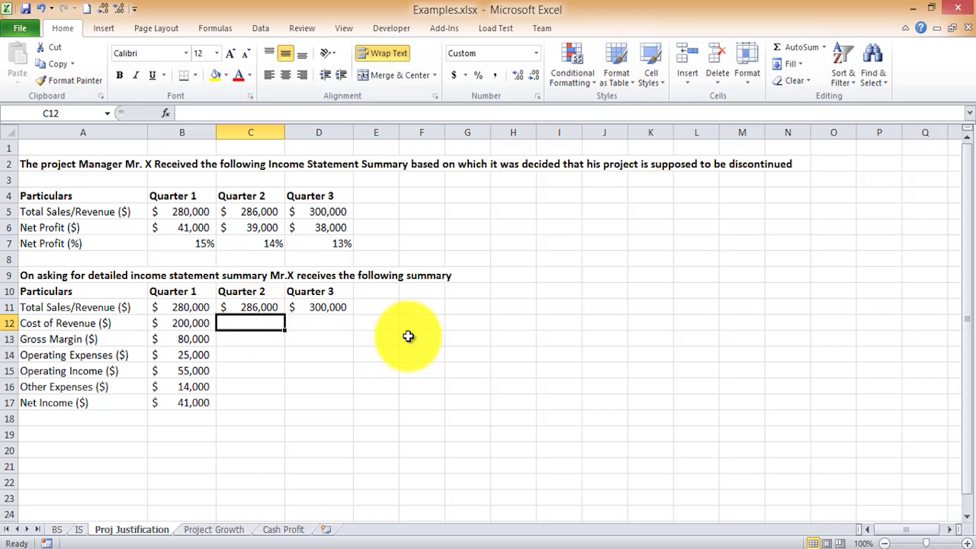
text(201000)
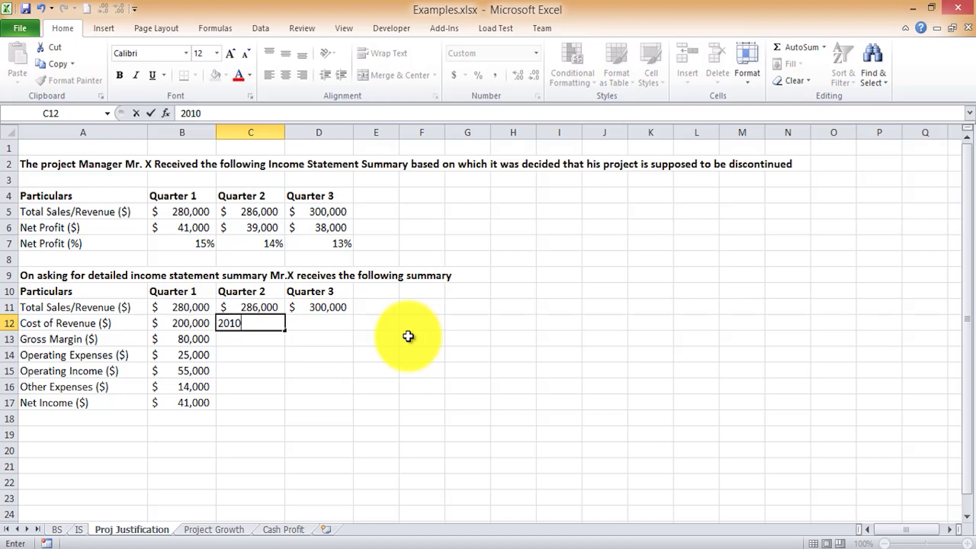
key(Return)
key(Left)
key(ctrl+c)
key(Right)
key(ctrl+v)
key(Right)
key(ctrl+v)
key(Left)
key(Down)
key(Up)
key(F2)
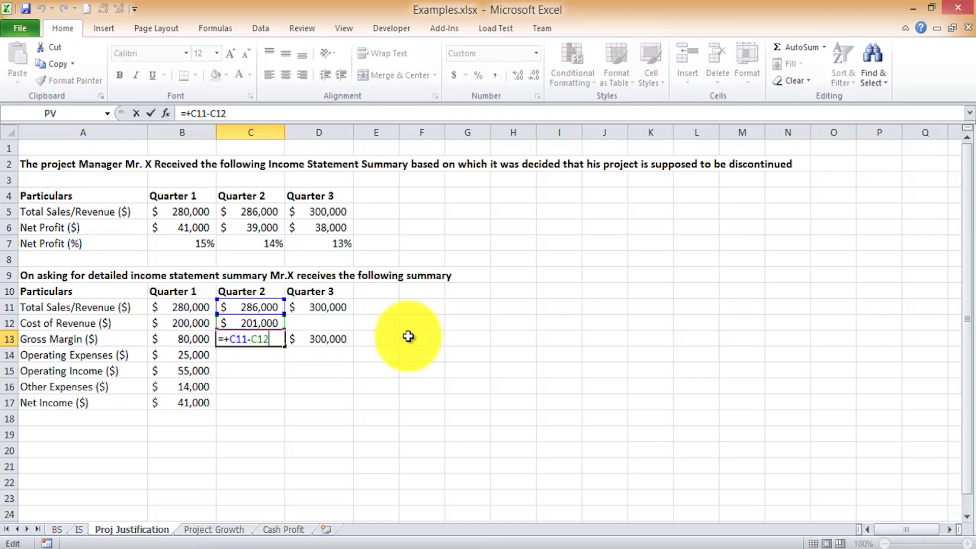
key(Escape)
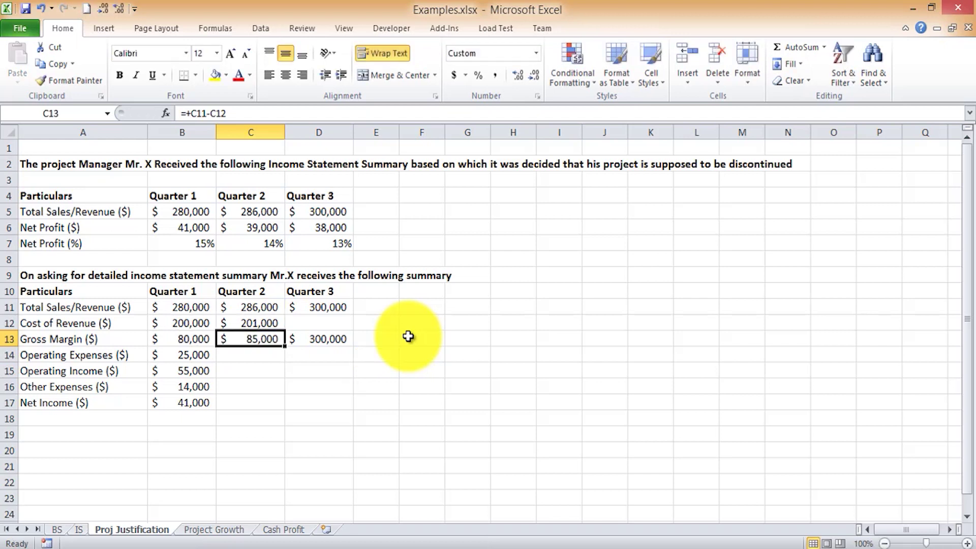
Enter Quarter 2 operating expenses of 23000 in C14 and calculate operating income in C15 with +C13-C14.
key(Down)
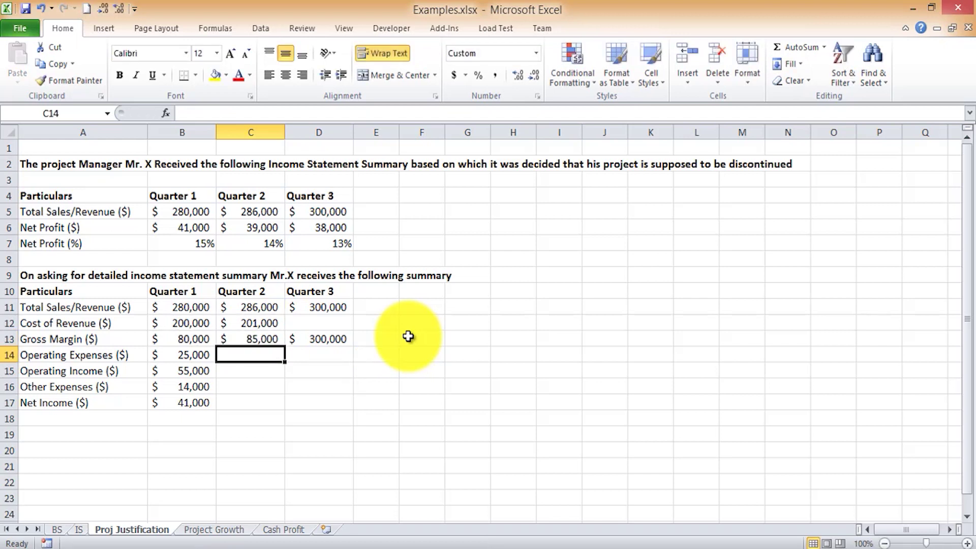
text(23000)
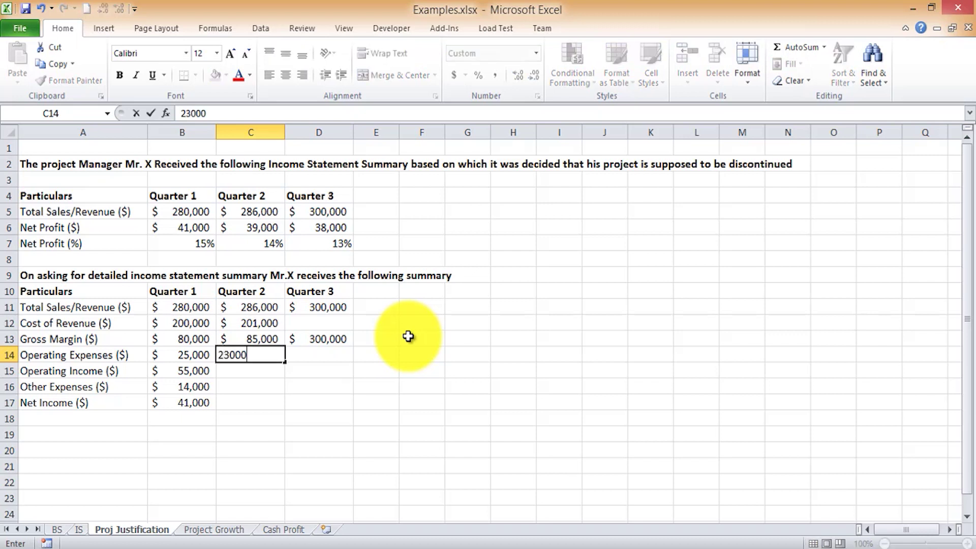
key(Return)
text(+)
key(Up)
key(Up)
text(-)
key(Up)
key(Return)
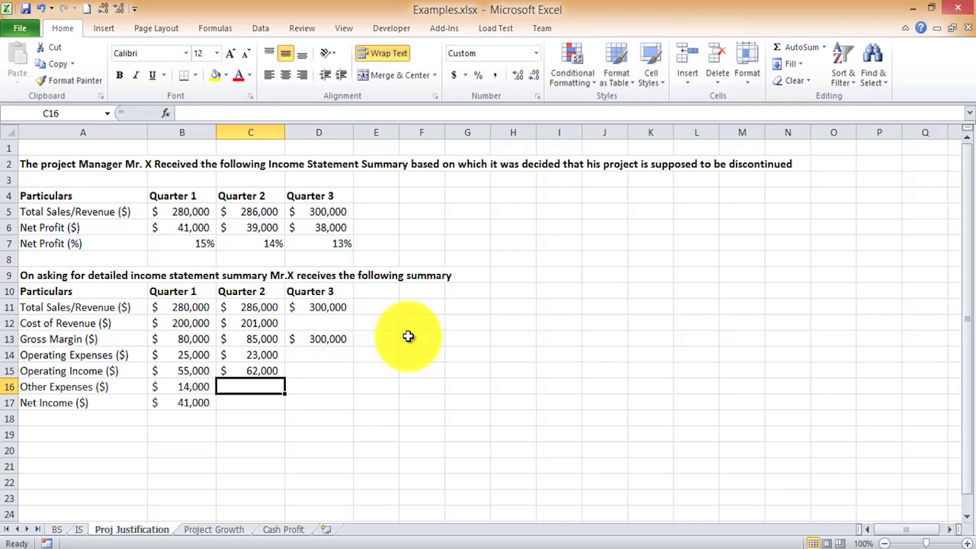
Enter Quarter 2 other expenses of 23000 in C16 and calculate net income in C17 with +C15-C16.
key(Down)
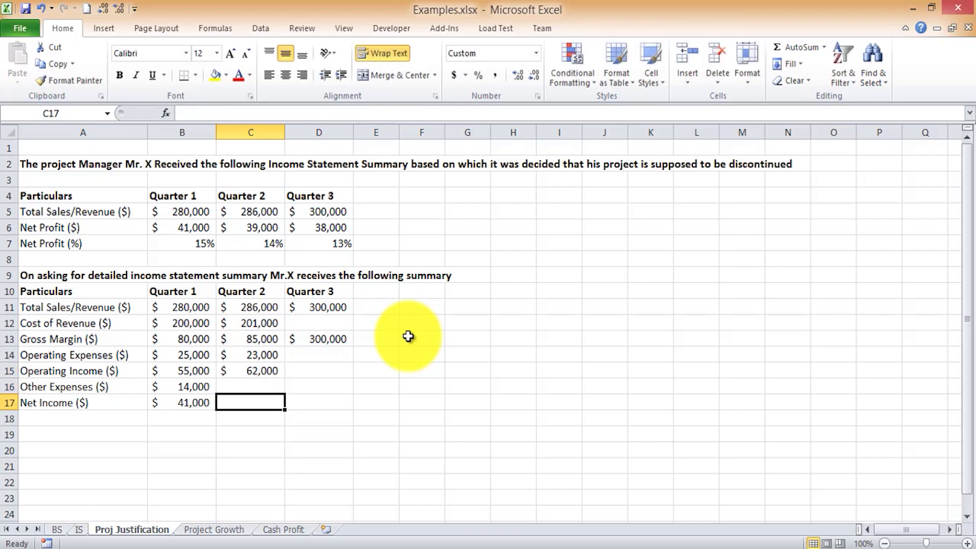
key(Up)
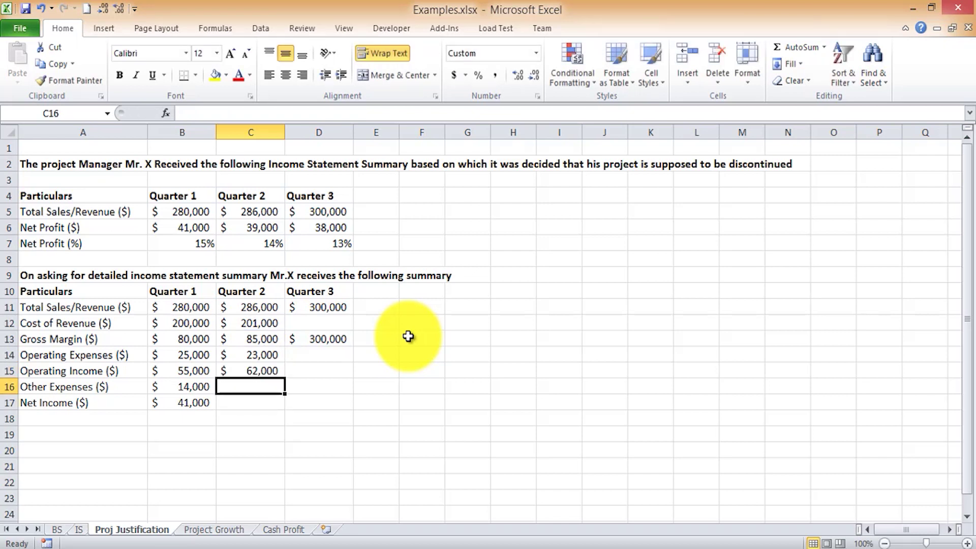
text(23000)
key(Return)
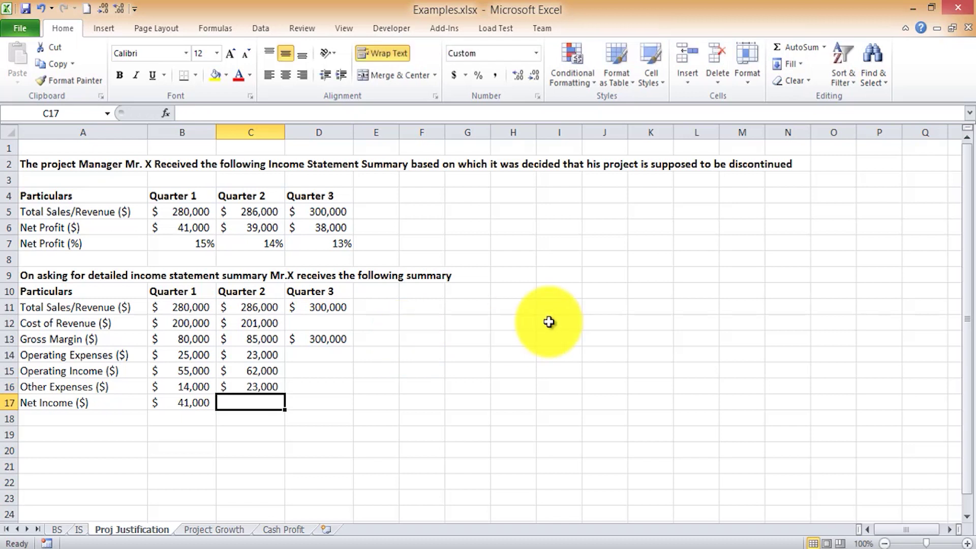
text(+)
key(Up)
key(Up)
key(Up)
key(Down)
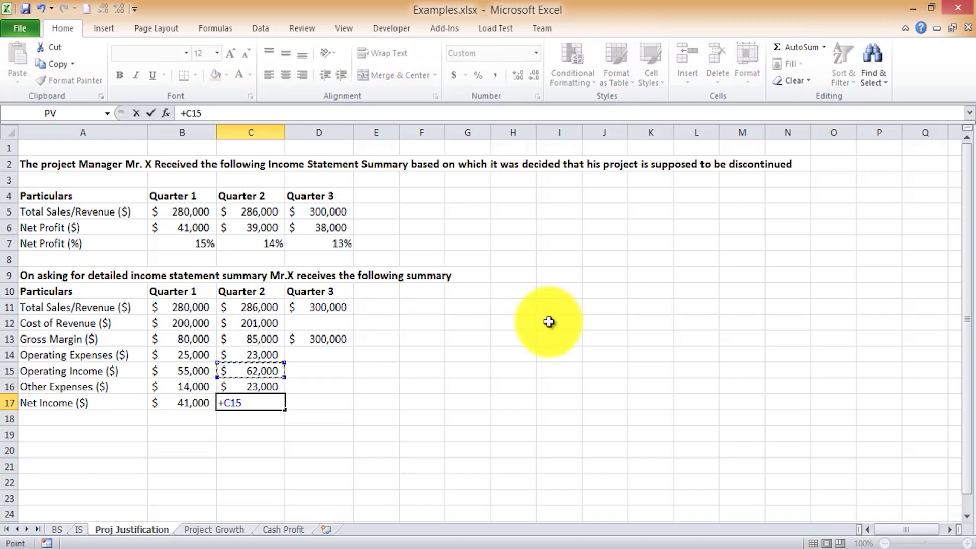
text(-)
key(Up)
key(Return)
key(Up)
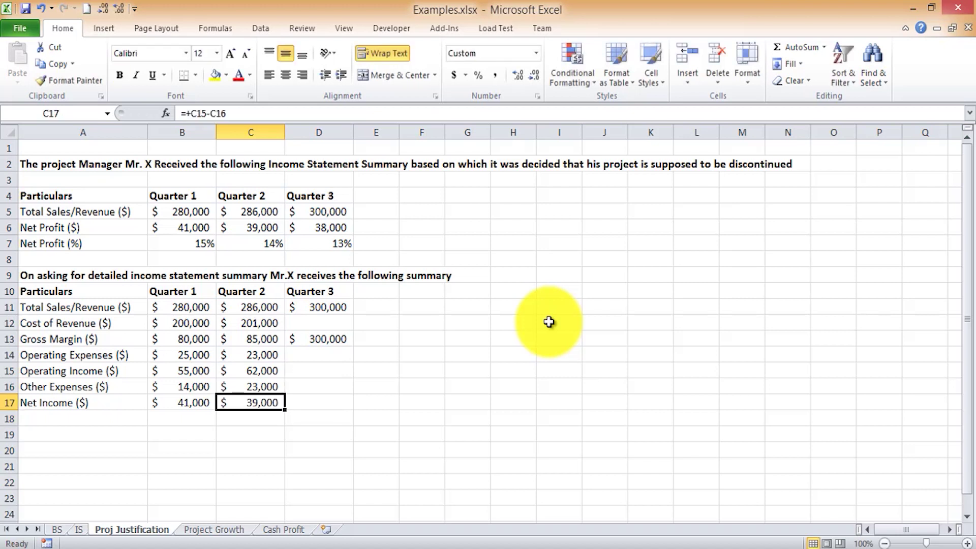
Enter a Quarter 3 cost of revenue of 205000 in D12.
key(Right)
key(Up)
key(Up)
key(Up)
key(Up)
key(Up)
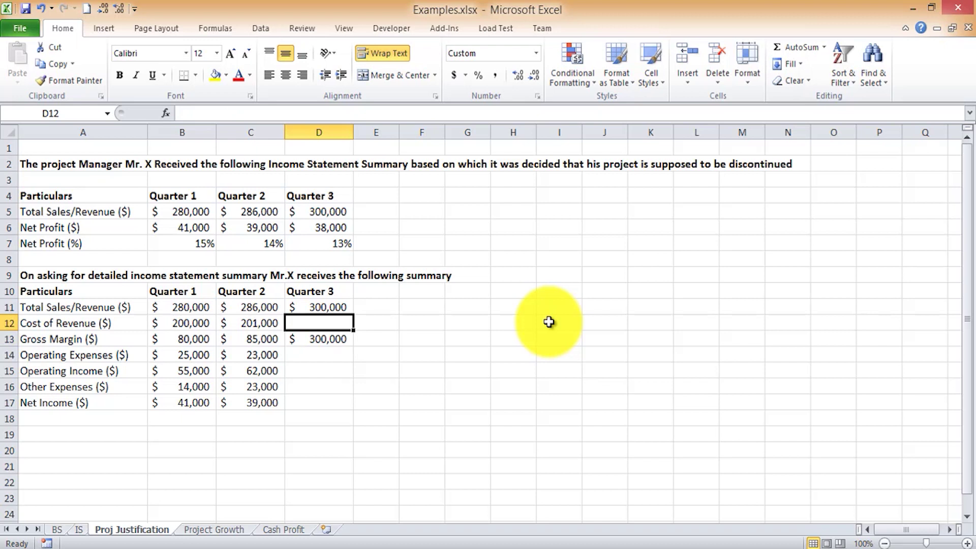
text(205)
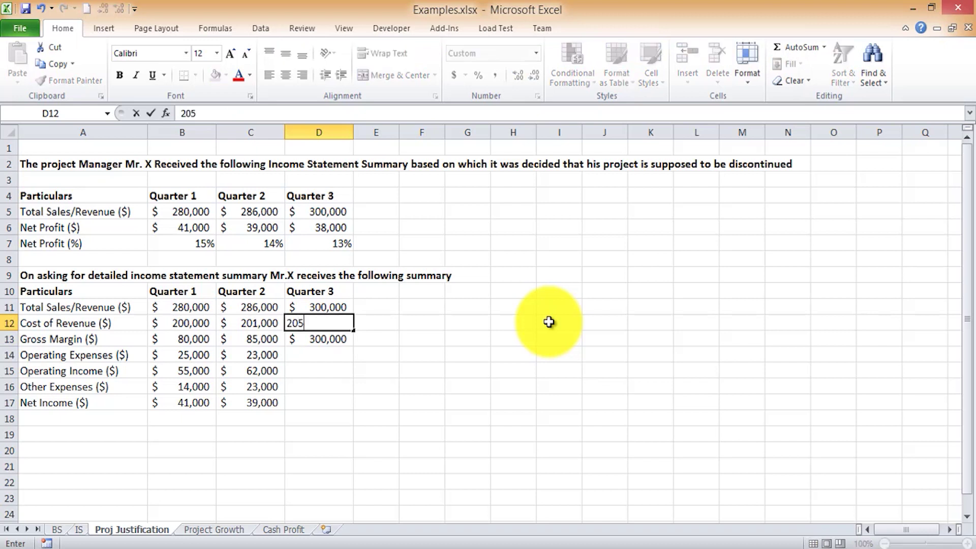
text(,0000)
key(Return)
Enter Quarter 3 operating expenses of 26000 in D14 and calculate operating income in D15 with +D13-D14.
key(Down)
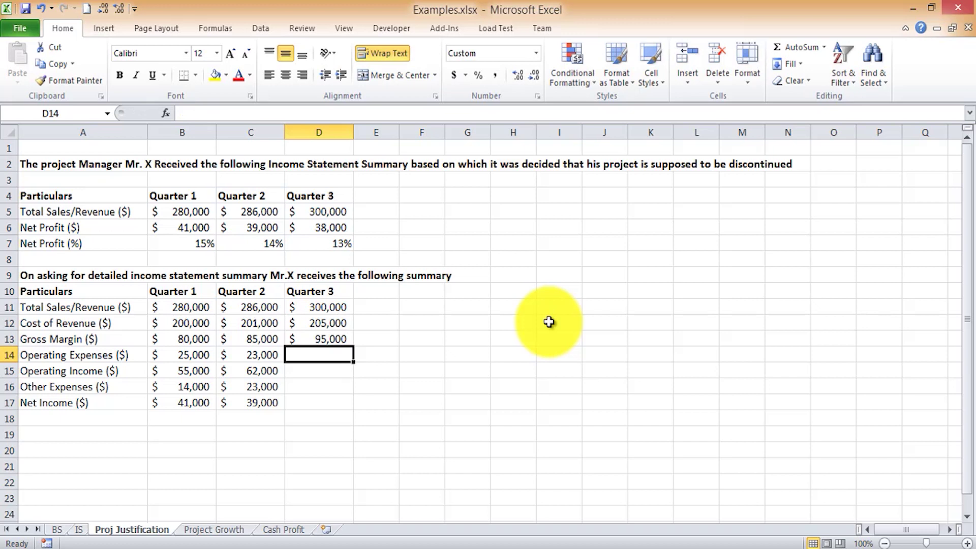
text(26,000)
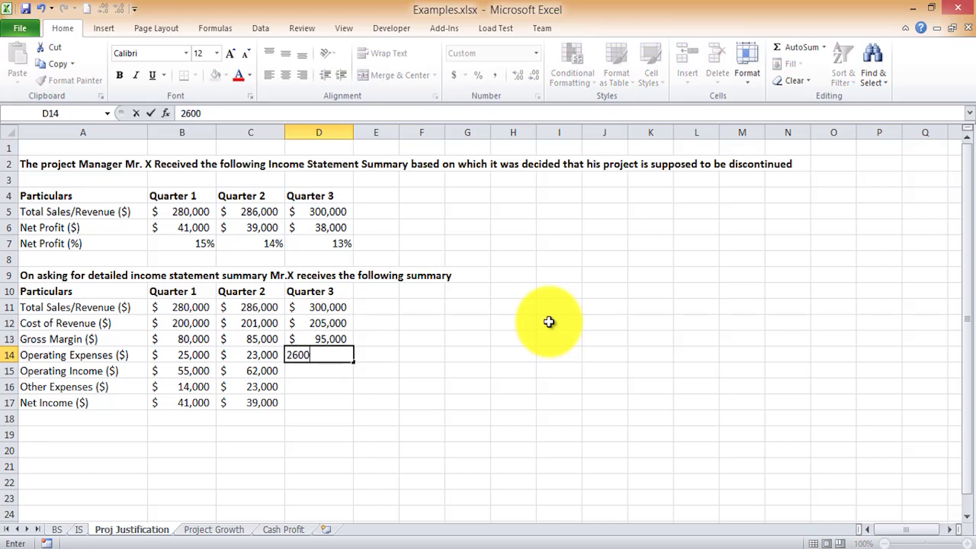
key(Return)
text(+)
key(Up)
key(Up)
text(-)
key(Up)
key(Return)
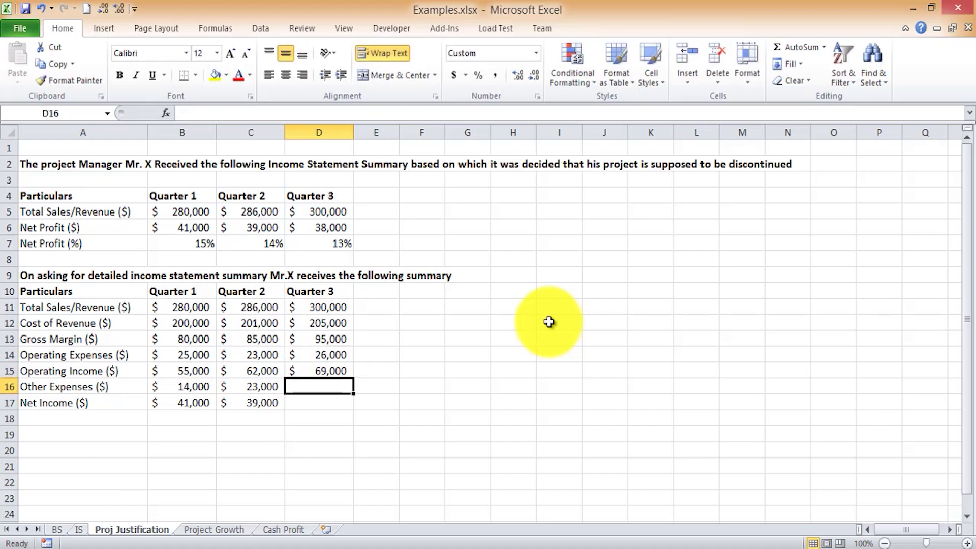
Enter Quarter 3 other expenses of 31000 in D16 and calculate net income in D17 with +D15-D16.
text(31000)
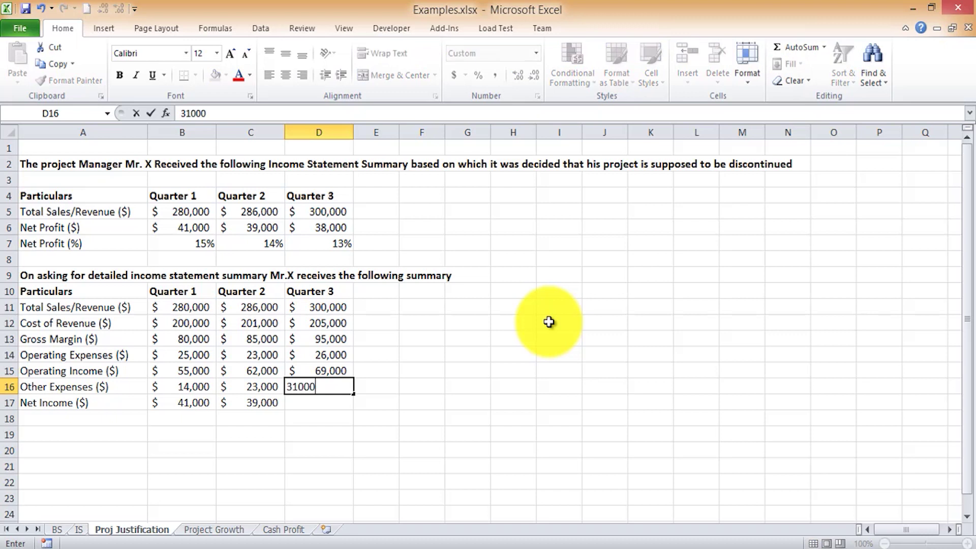
key(Return)
text(+)
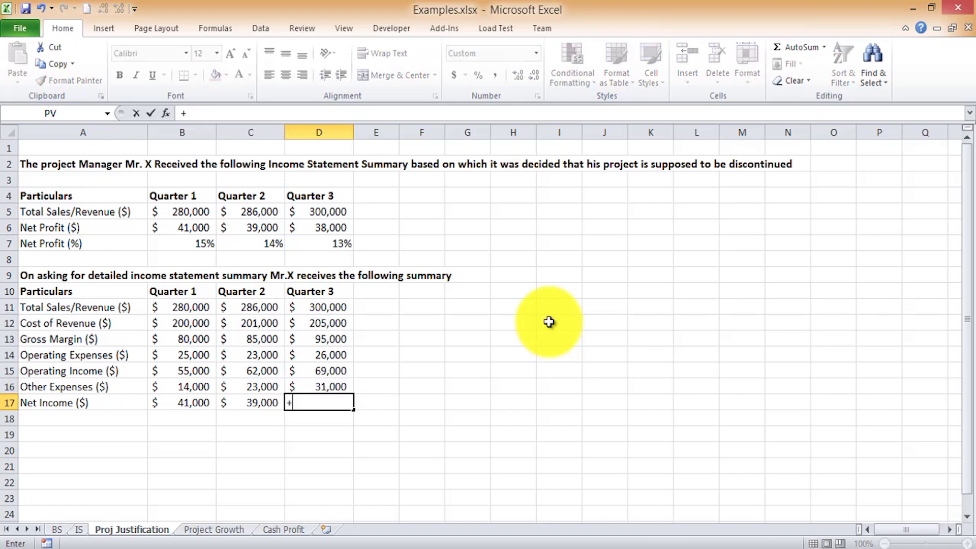
key(Up)
key(Up)
text(-)
key(Up)
key(Return)
Make the Net Income row A17:D17 of the detailed summary bold.
key(Up)
key(shift+Left)
key(shift+Left)
key(shift+Left)
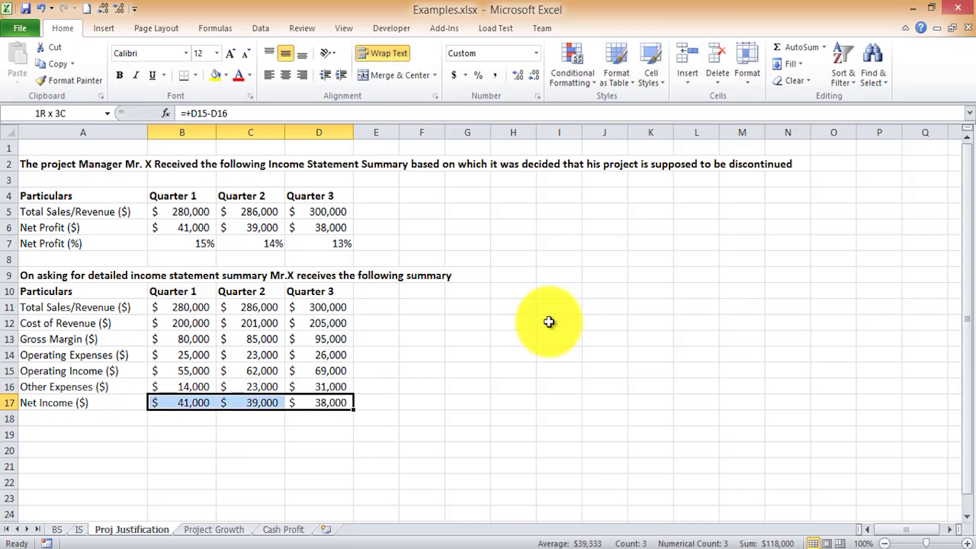
key(ctrl+b)
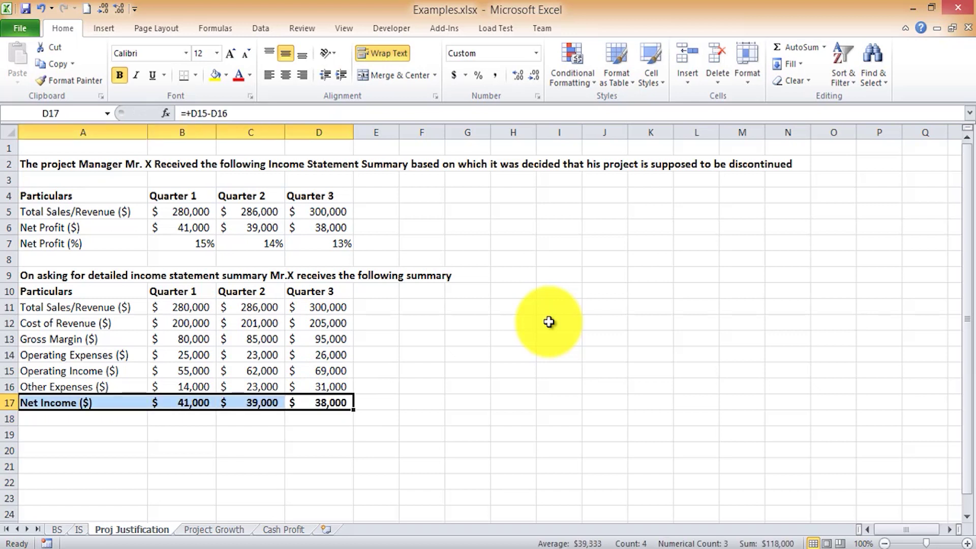
Compare the brief summary's Net Profit row A6:D6 with the Net Income row of the detailed summary.
key(Up)
key(Up)
key(Up)
key(Up)
key(Up)
key(Up)
key(Up)
key(Up)
key(Up)
key(Up)
key(Up)
key(shift+Left)
key(shift+Left)
key(shift+Left)
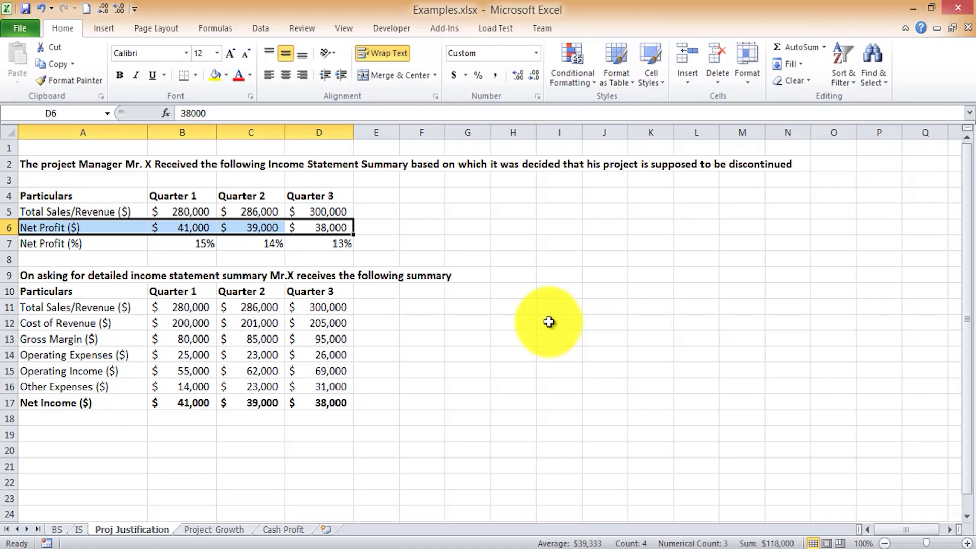
Examine the Quarter 3 line items of the detailed summary, from other expenses up to cost of revenue.
key(Down)
key(Down)
key(Down)
key(Down)
key(Down)
key(Down)
key(Down)
key(Down)
key(Down)
key(Down)
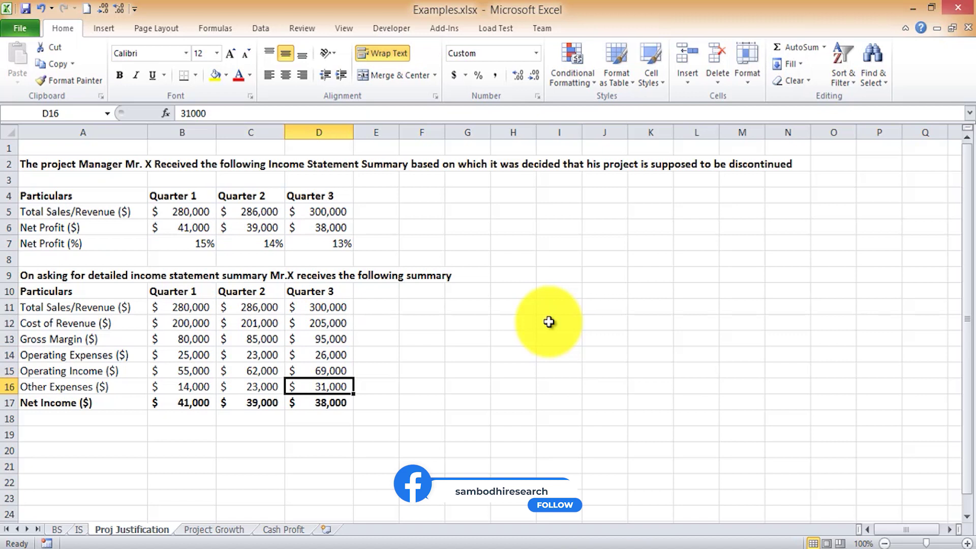
key(Up)
key(Up)
key(Up)
key(Up)
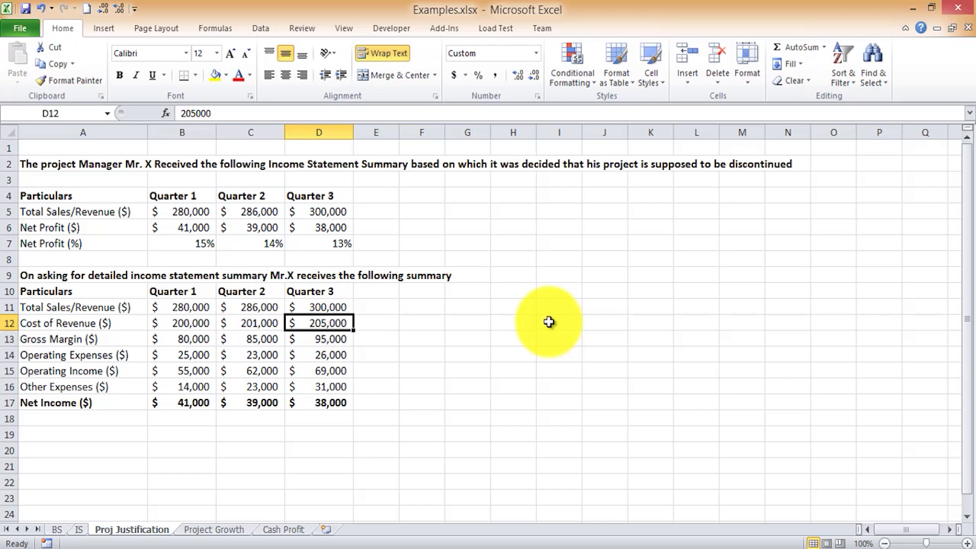
Review the Quarter 1 figures of the detailed summary, from total sales through cost of revenue and gross margin to operating income.
key(Up)
key(Left)
key(Left)
key(Up)
key(Left)
key(Down)
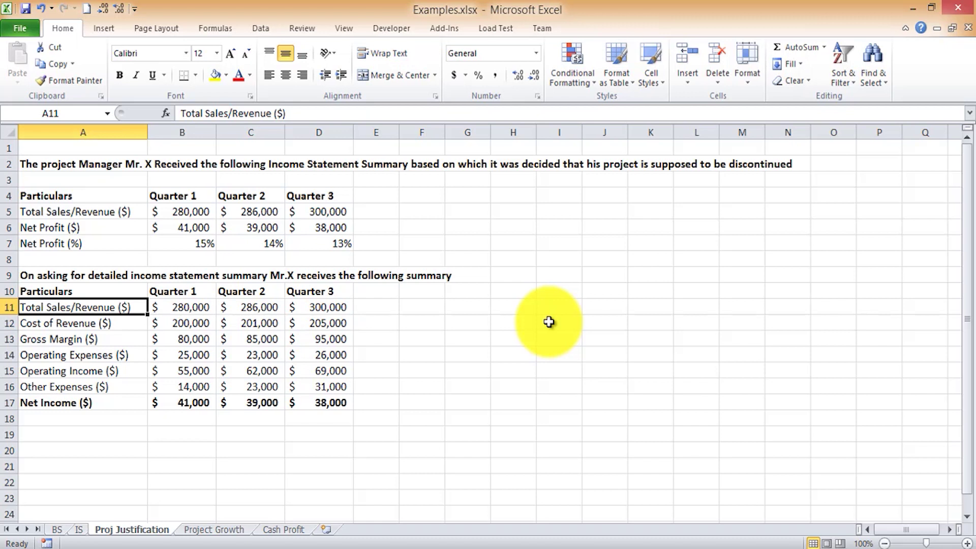
key(Down)
key(Down)
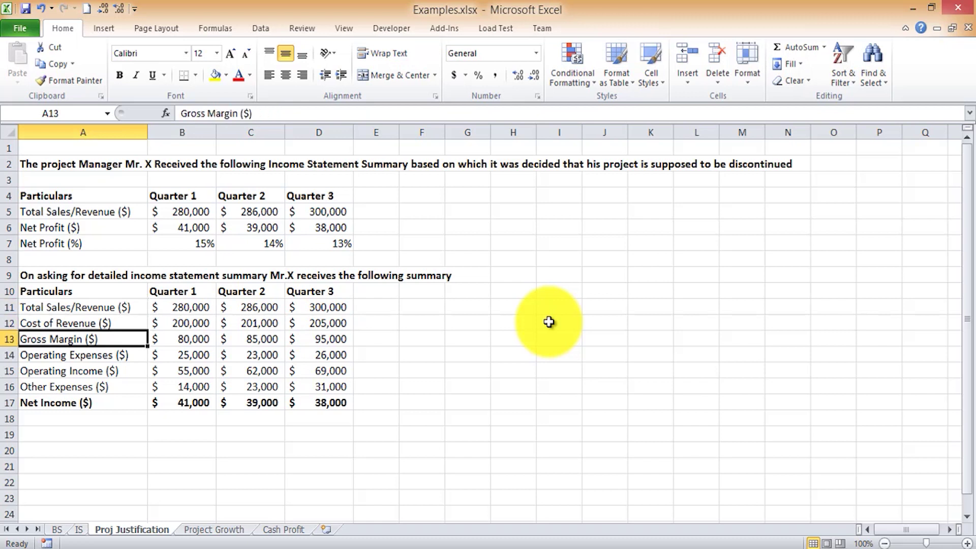
key(Right)
key(Up)
key(Up)
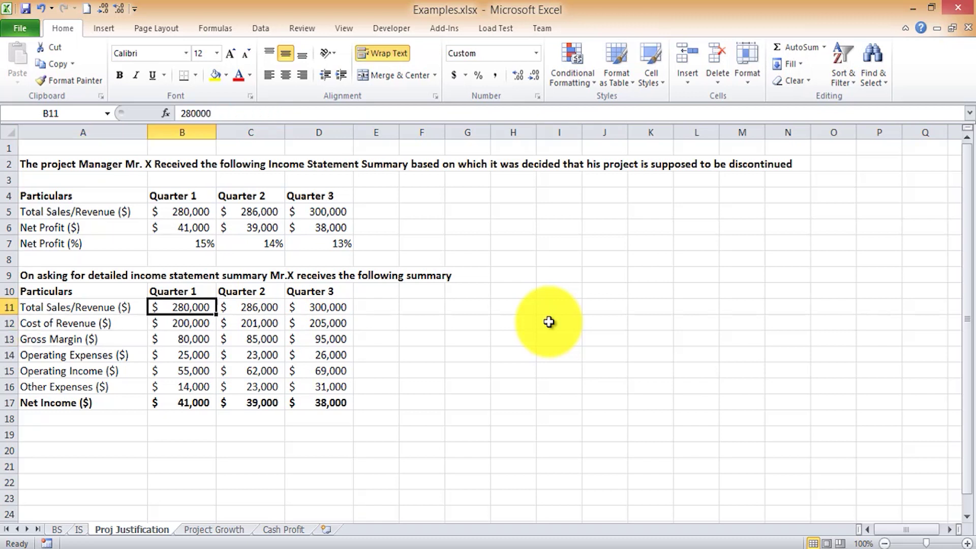
key(Down)
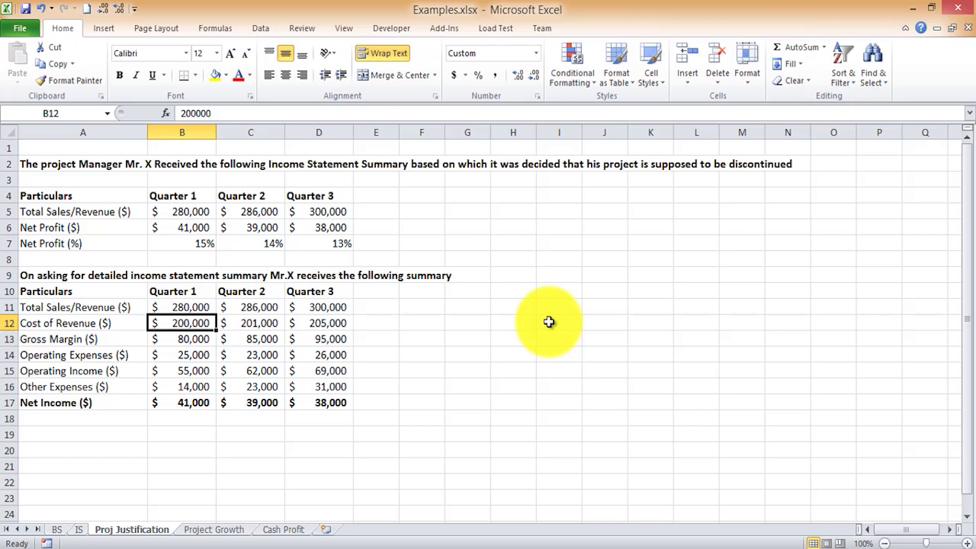
key(Down)
key(Down)
key(Up)
key(Down)
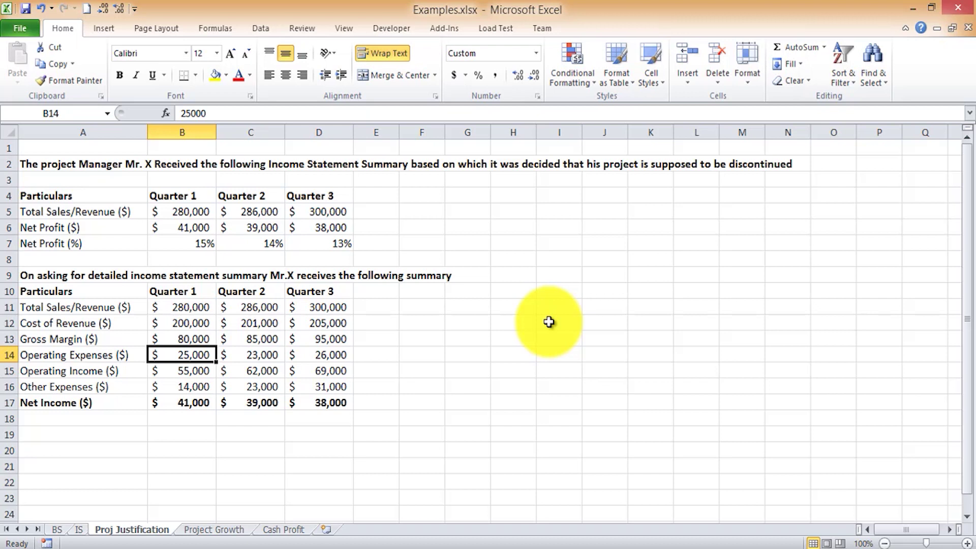
key(Down)
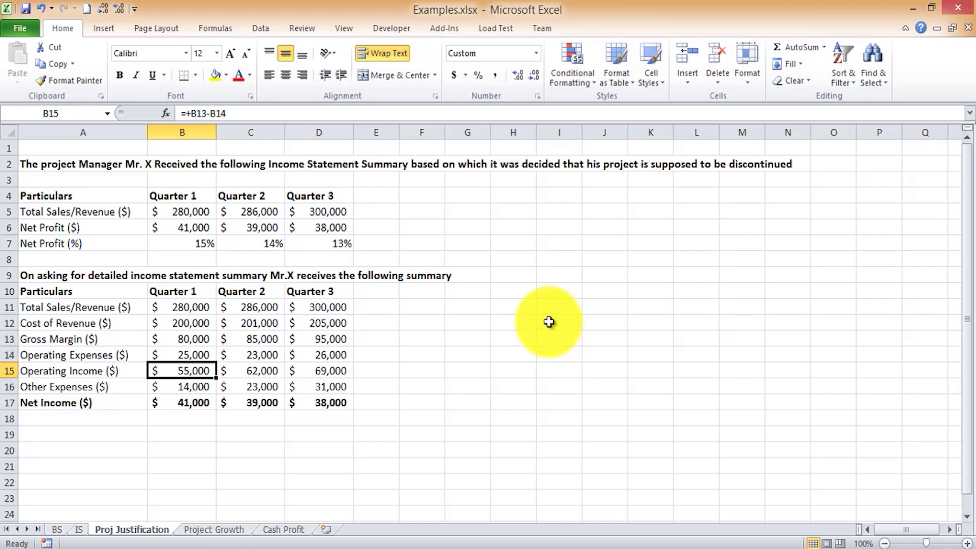
key(Up)
key(Up)
key(Down)
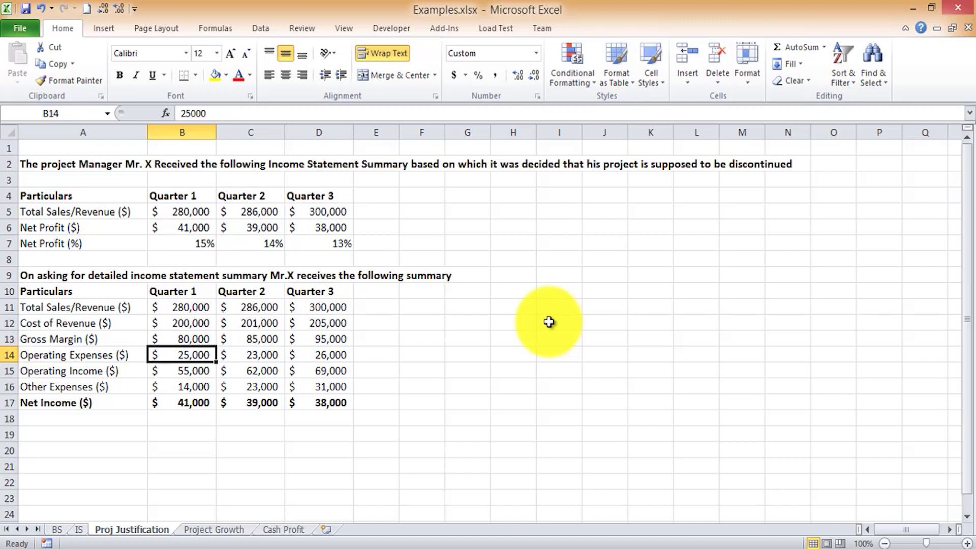
Review the Quarter 1 operating income and other expenses of the detailed summary, then the Net Income figures across all three quarters.
key(Down)
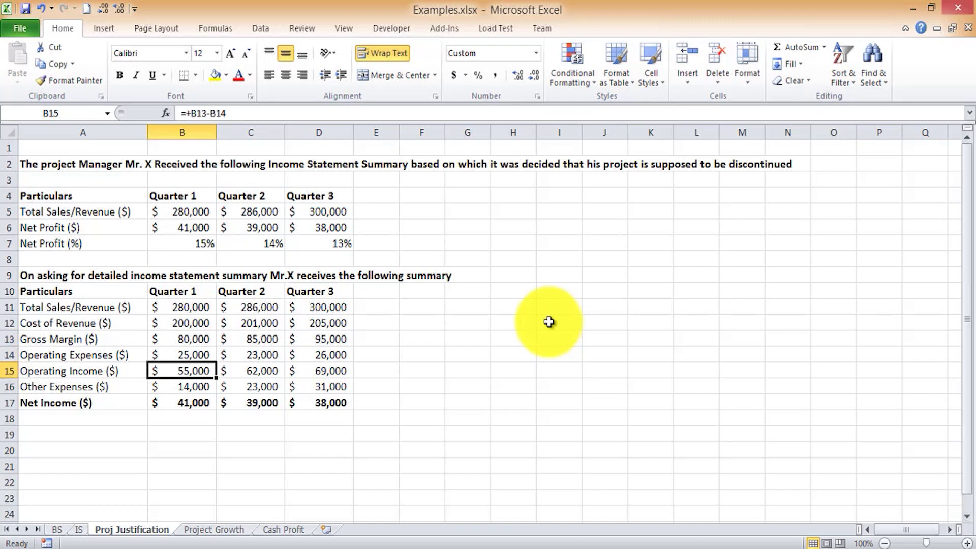
key(Down)
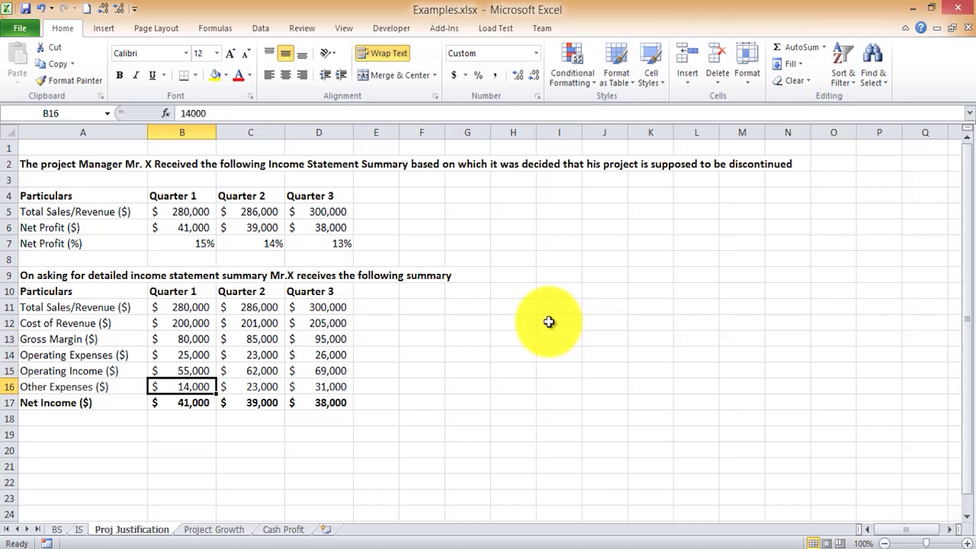
key(Up)
key(Down)
key(Down)
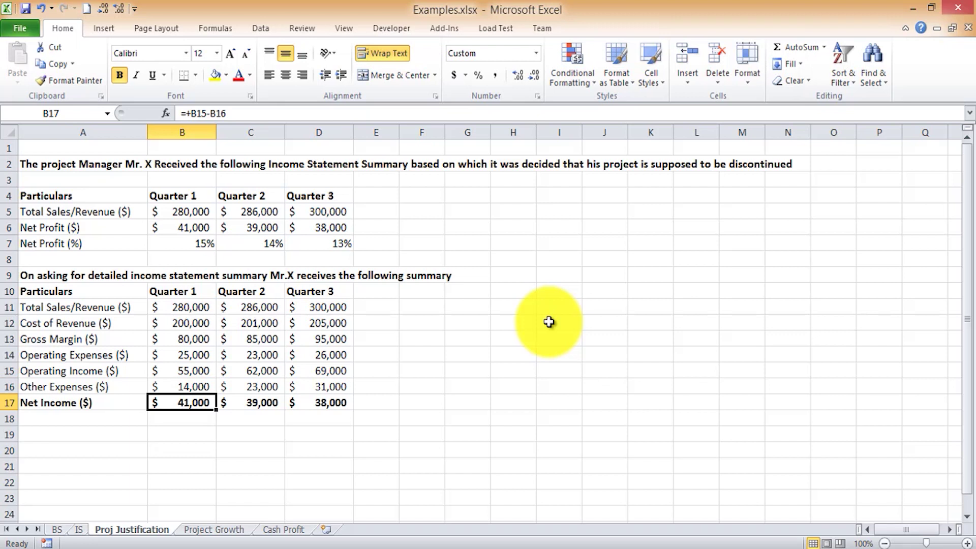
key(Right)
key(Right)
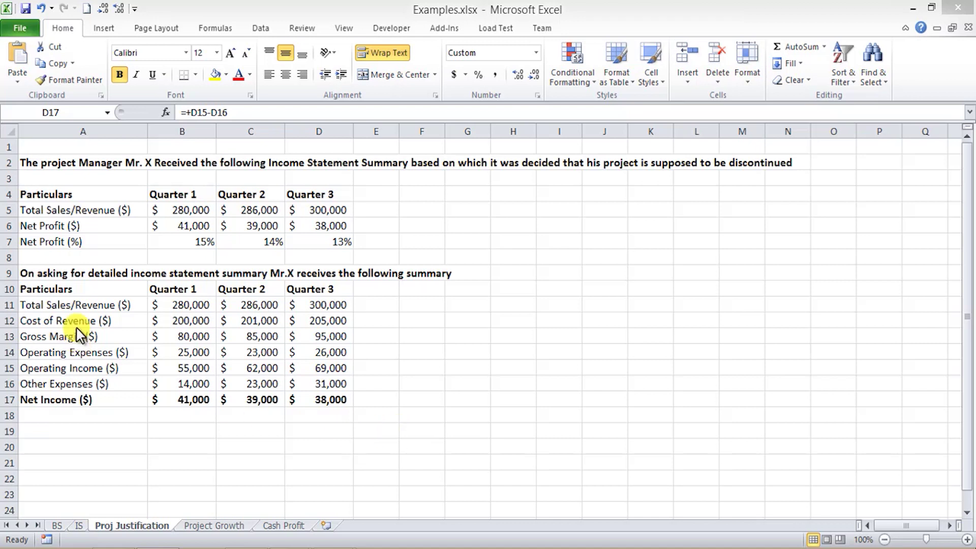
Highlight the Gross Margin row A13:D13 of the detailed summary with a yellow fill.
click(97, 307)
drag(97, 307, 307, 404)
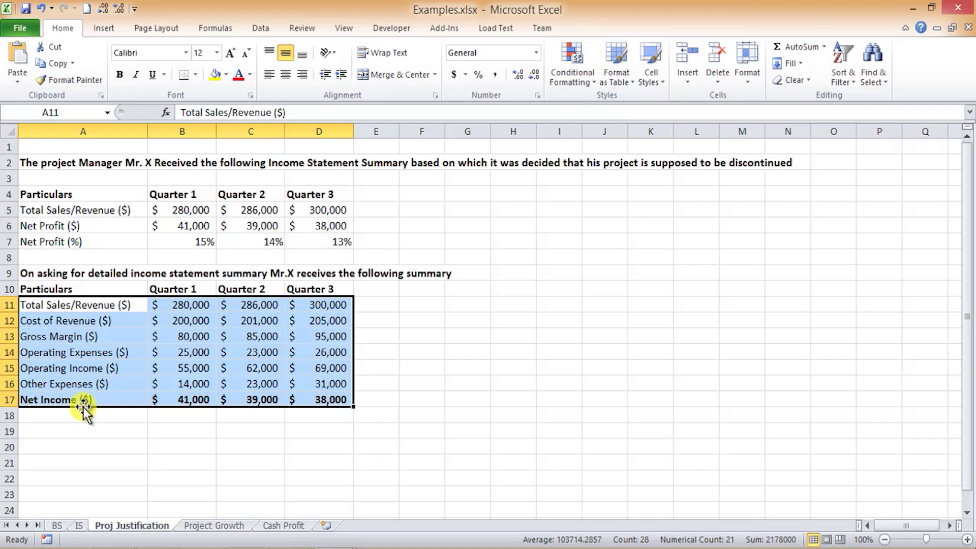
drag(77, 336, 310, 334)
click(215, 75)
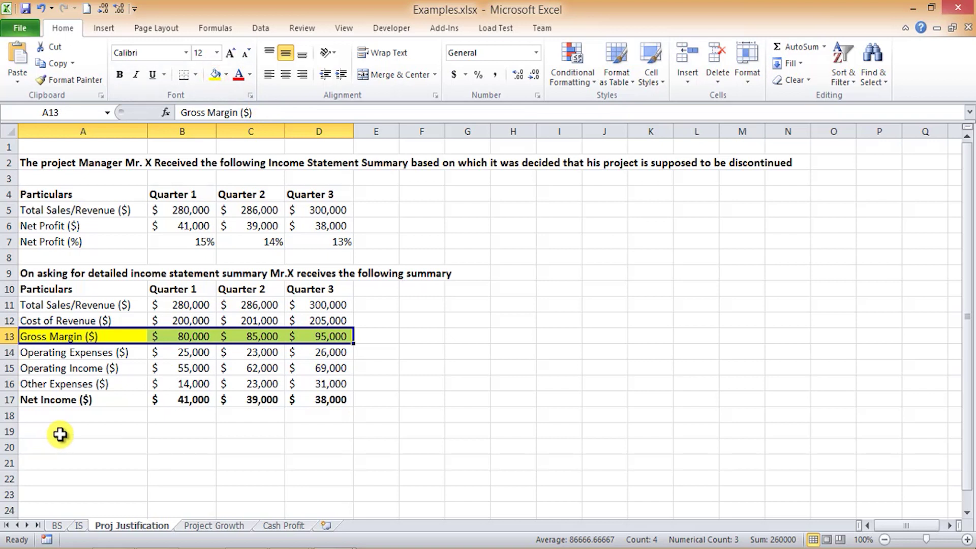
Examine how the Quarter 1 gross margin in B13 derives from total sales in B11 and cost of revenue in B12.
click(179, 338)
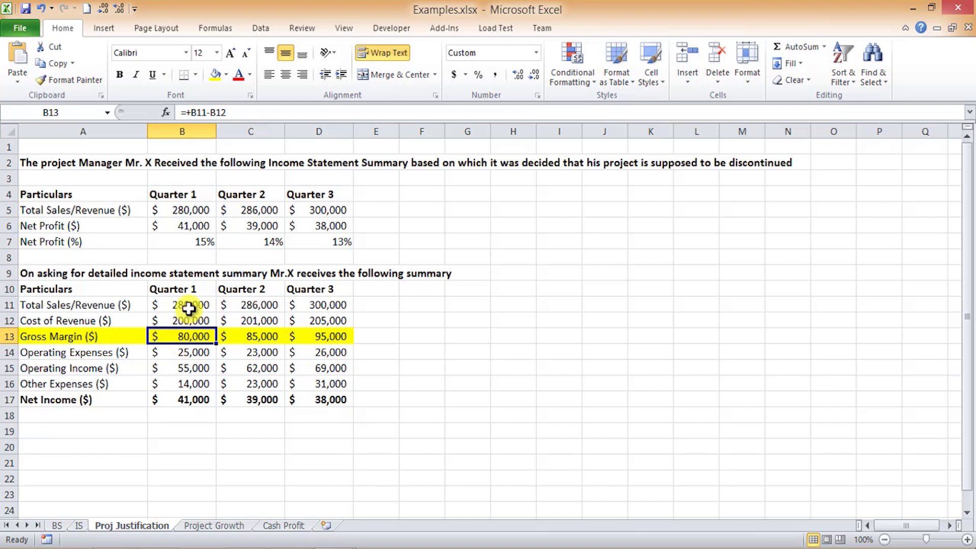
click(191, 306)
click(189, 320)
click(191, 334)
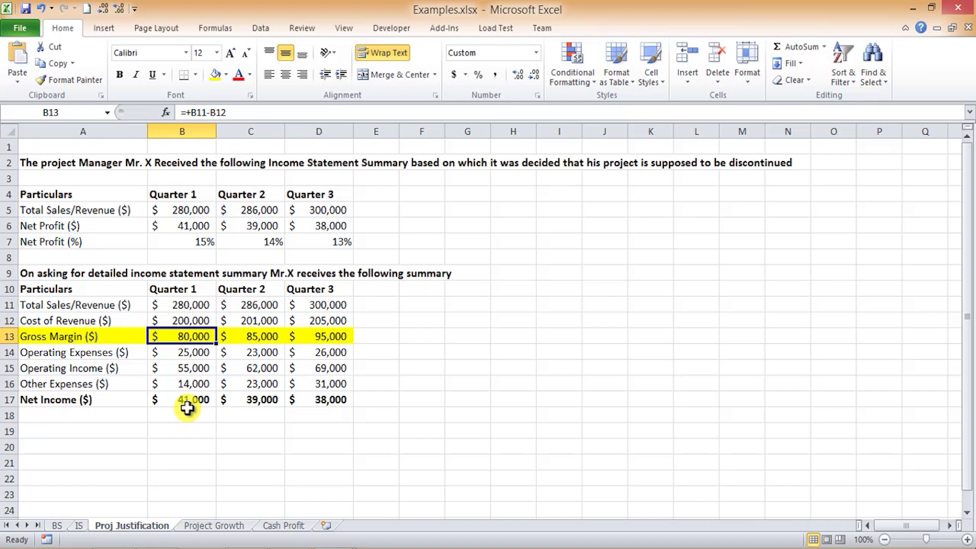
Enter the definition "Gross Margin = Revenue - Cost of Revenue" in cell A20 below the detailed summary.
scroll(93, 416, down, 3)
click(71, 301)
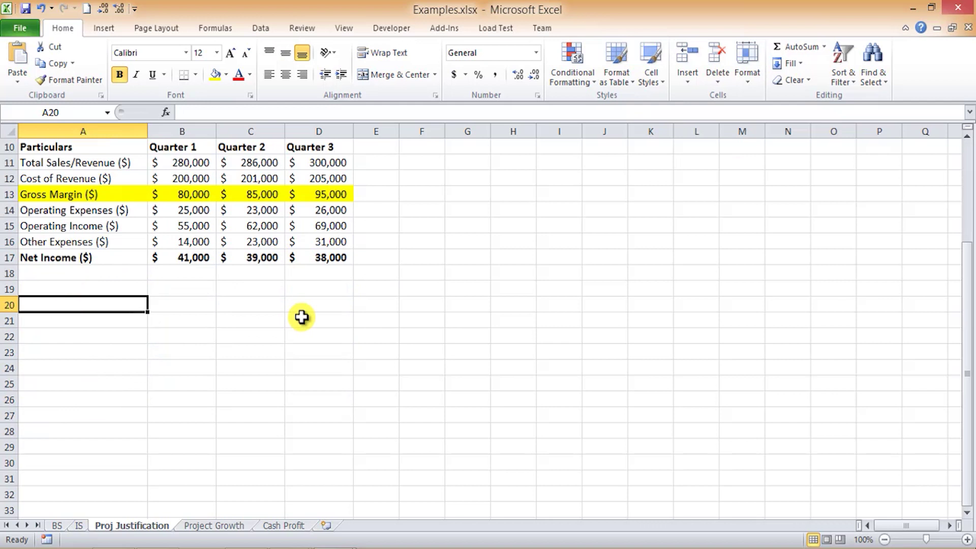
text(Gross Margin = Revenu e)
key(BackSpace)
key(BackSpace)
text(e - C)
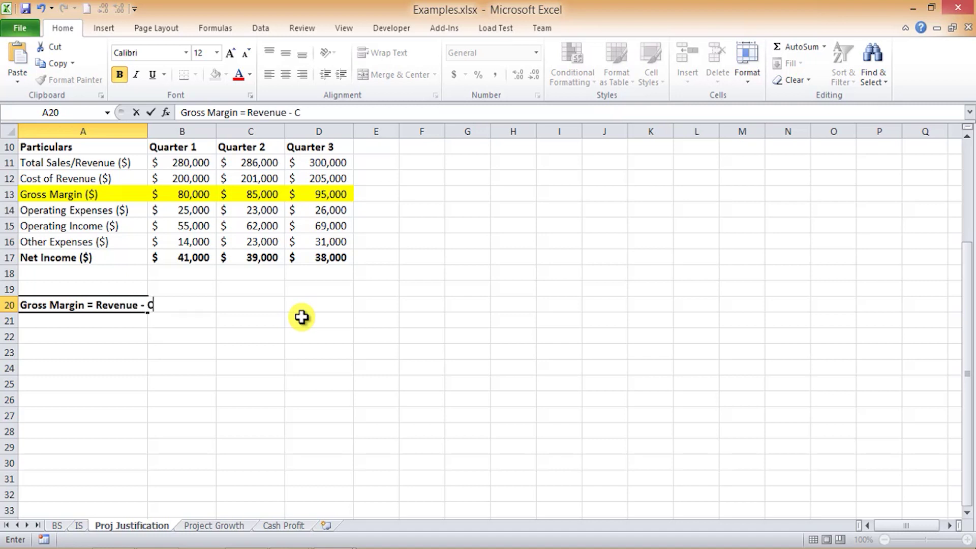
text(ost of Revenue)
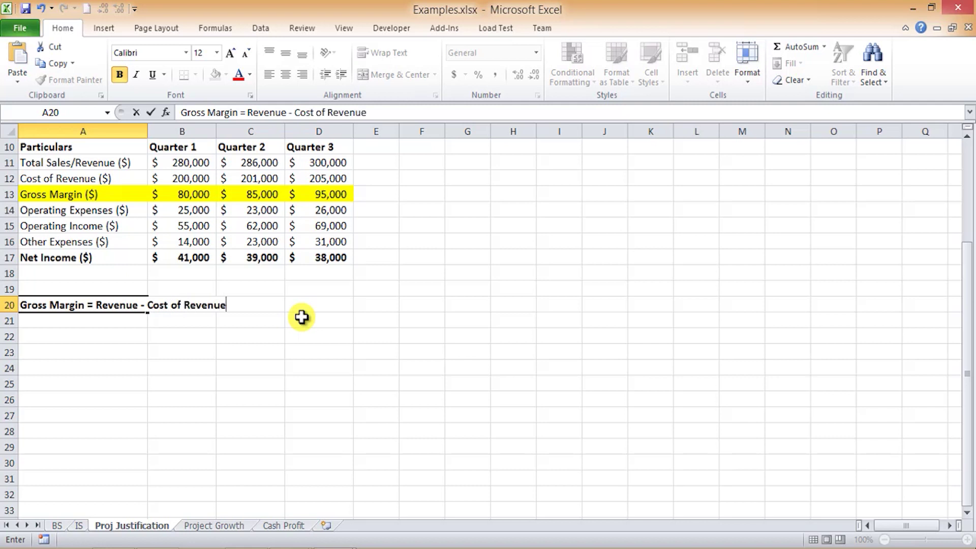
key(Return)
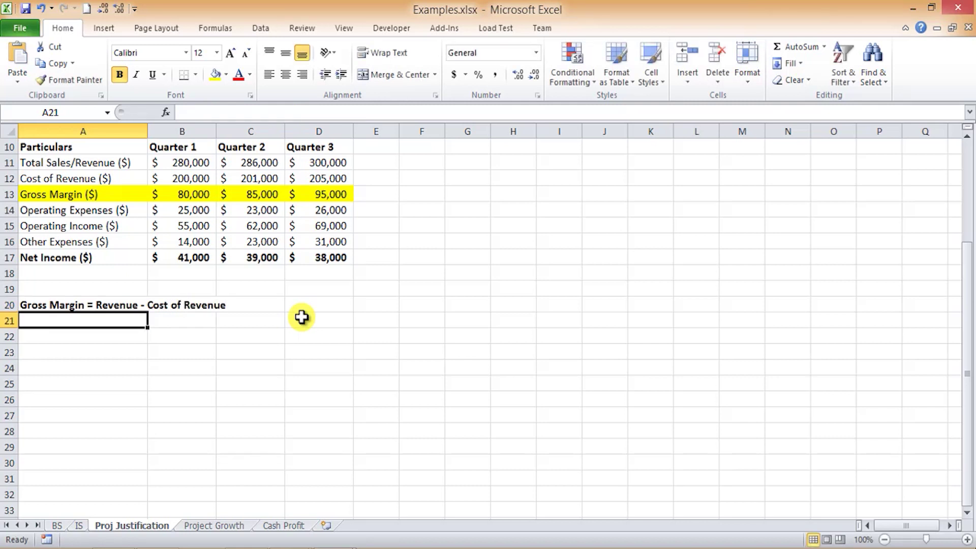
Enter the heading "Gross Margin Analysis" in cell A21.
text(Gross Margin Analys)
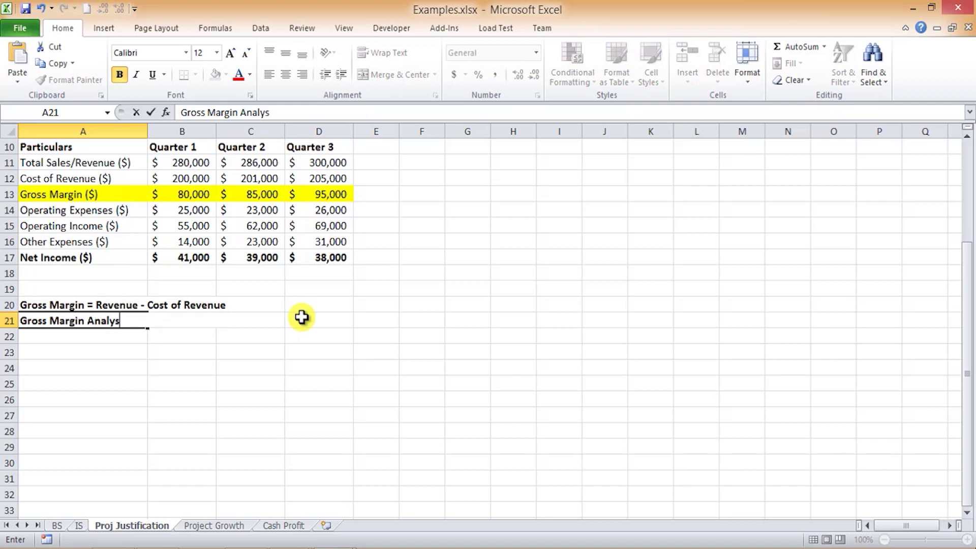
text(is)
key(Return)
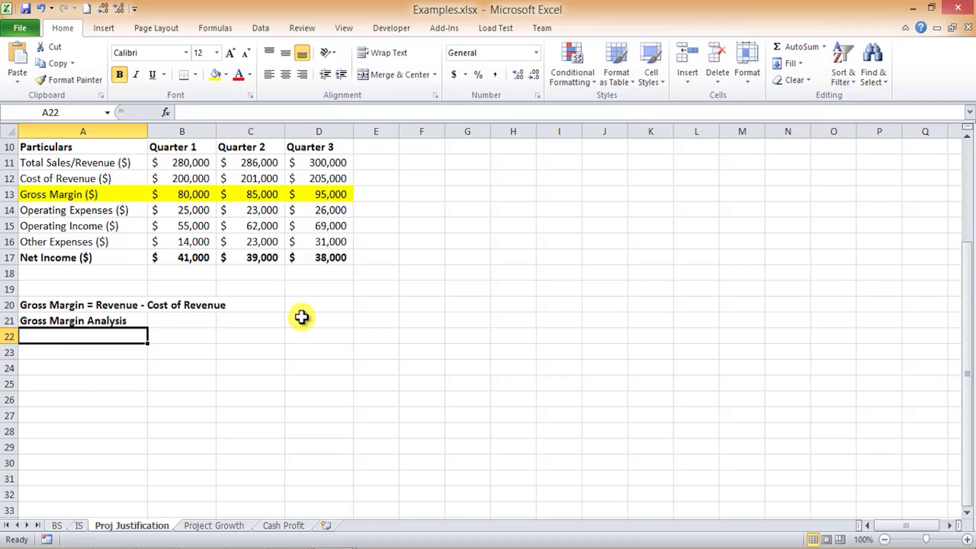
Copy the detailed summary's rows from Particulars to Operating Expenses, A10:D14, to A22 under the Gross Margin Analysis heading.
key(Up)
key(Up)
key(Up)
key(Up)
key(Up)
key(Up)
key(Up)
key(Up)
key(Up)
key(Up)
key(Up)
key(Up)
key(Up)
key(shift+Down)
key(Down)
key(shift+Right)
key(shift+Right)
key(shift+Down)
key(shift+Right)
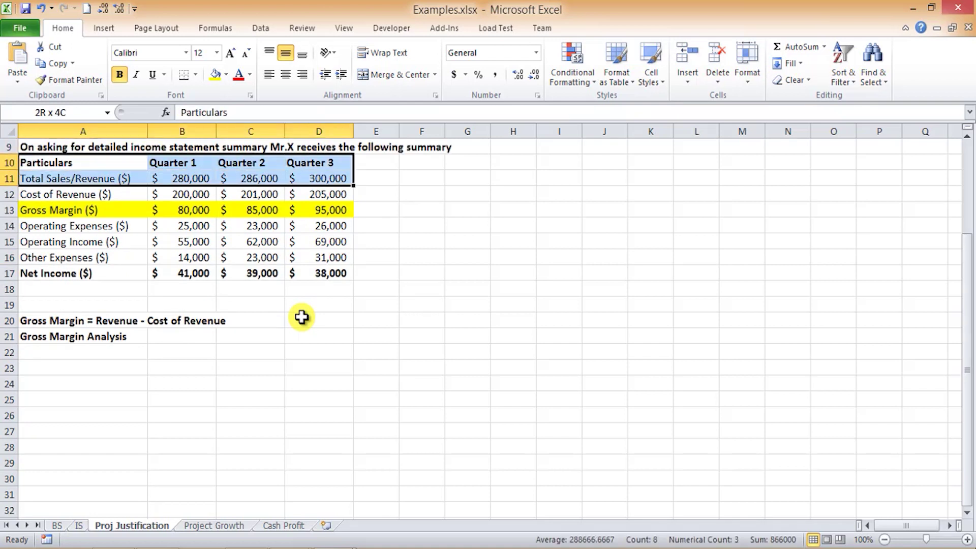
key(shift+Down)
key(shift+Down)
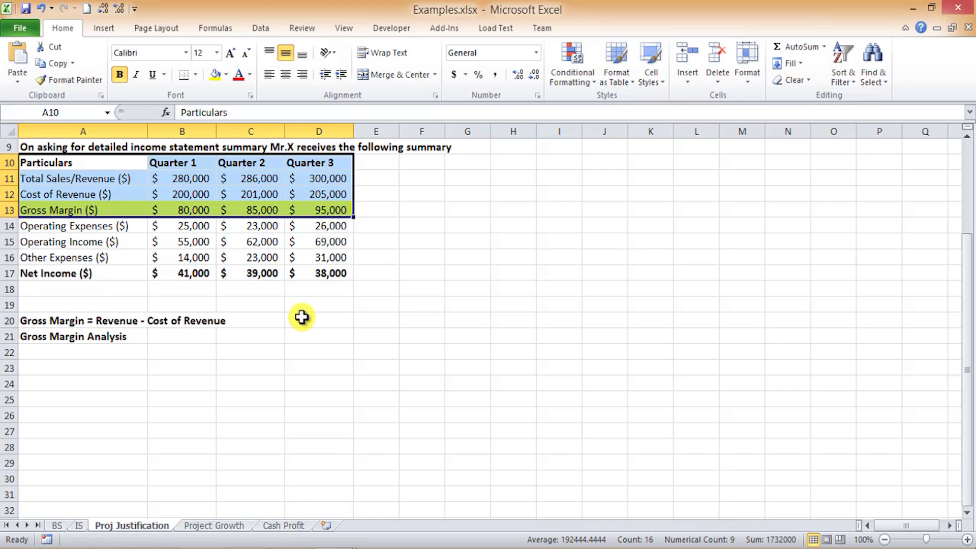
key(shift+Down)
key(ctrl+c)
key(ctrl+Down)
key(Down)
key(Down)
key(Down)
key(Down)
key(Down)
key(ctrl+v)
key(Down)
key(Down)
key(Down)
key(shift+Right)
key(shift+Right)
key(shift+Right)
key(Escape)
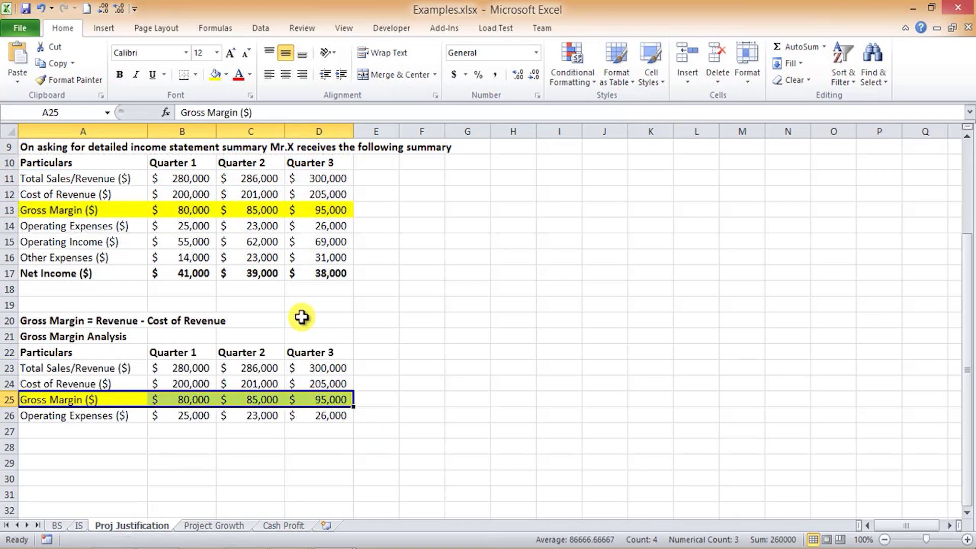
Replace the Operating Expenses label in A26 with "Grosds Margin %".
key(Up)
key(Down)
key(Down)
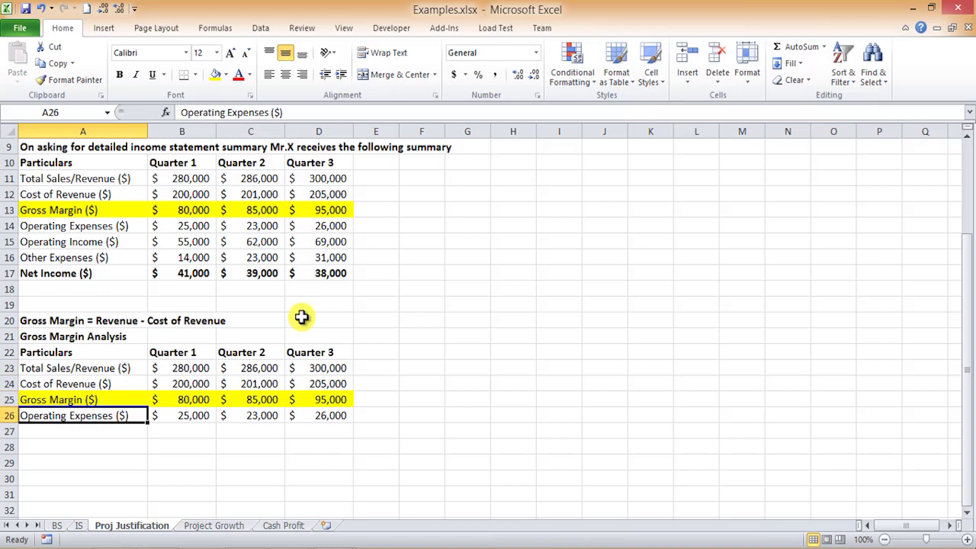
text(Grosds )
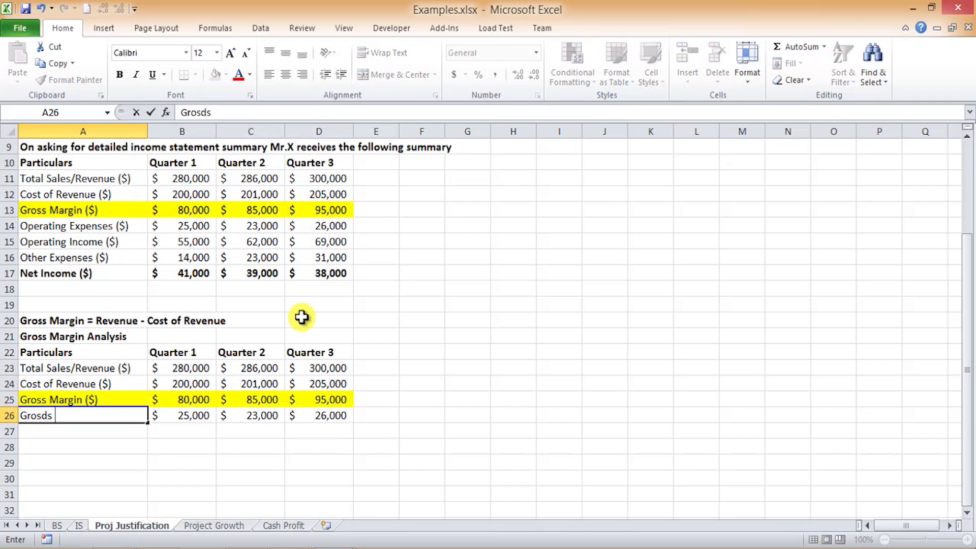
text(Margin %)
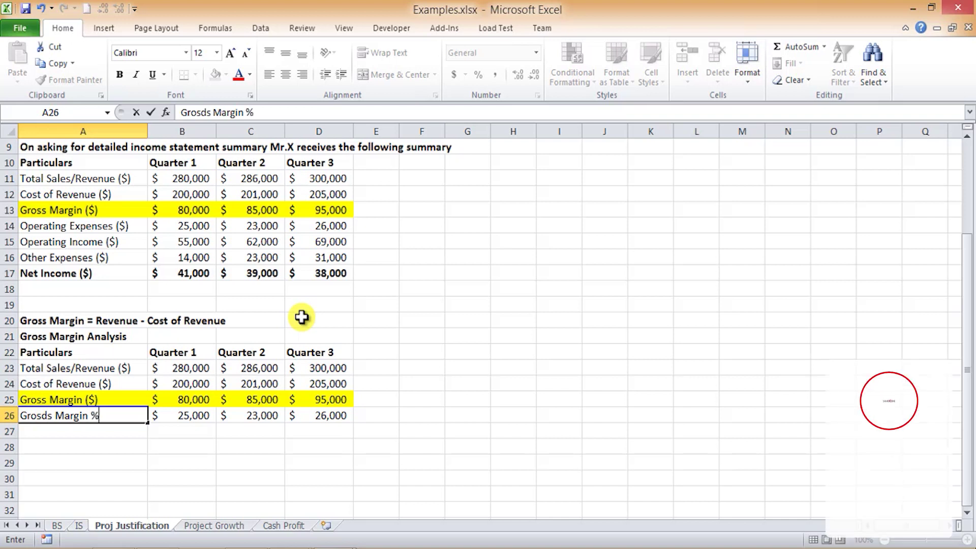
Calculate the Quarter 1 gross margin percentage in B26 as gross margin divided by total sales, B25/B23.
key(Tab)
text(+)
key(Up)
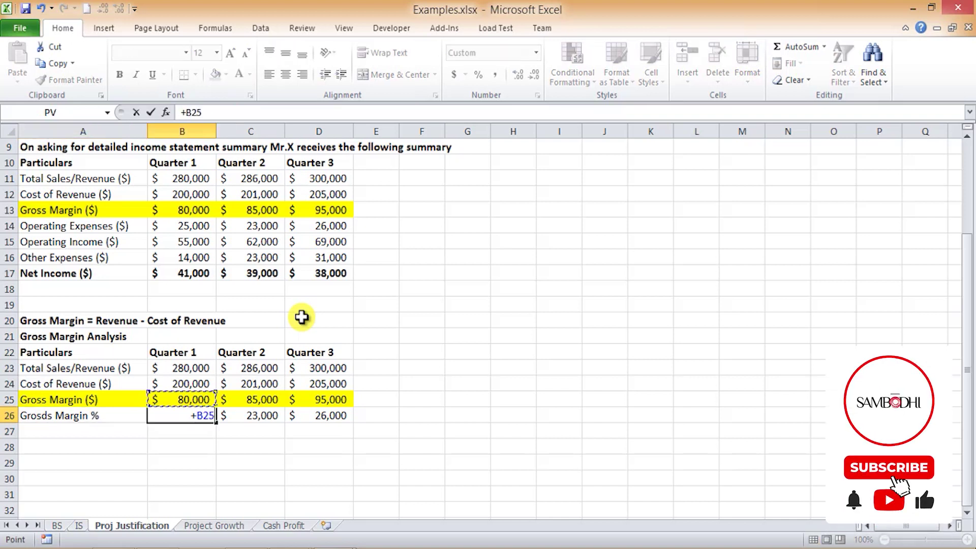
text(/)
key(Up)
key(Up)
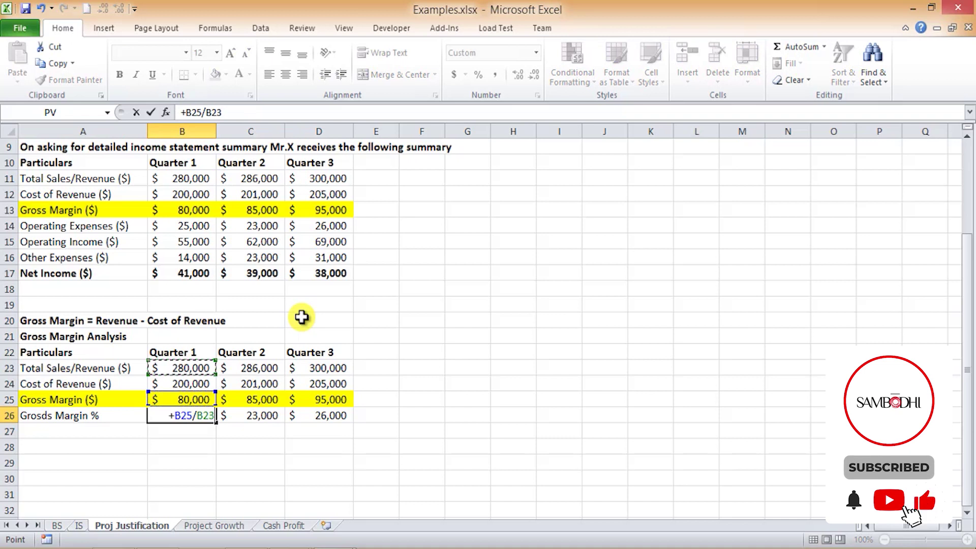
text(%)
key(BackSpace)
key(Return)
Format the gross margin percentage cells B26:D26 as percentages.
key(Up)
key(Right)
key(shift+Right)
key(shift+Right)
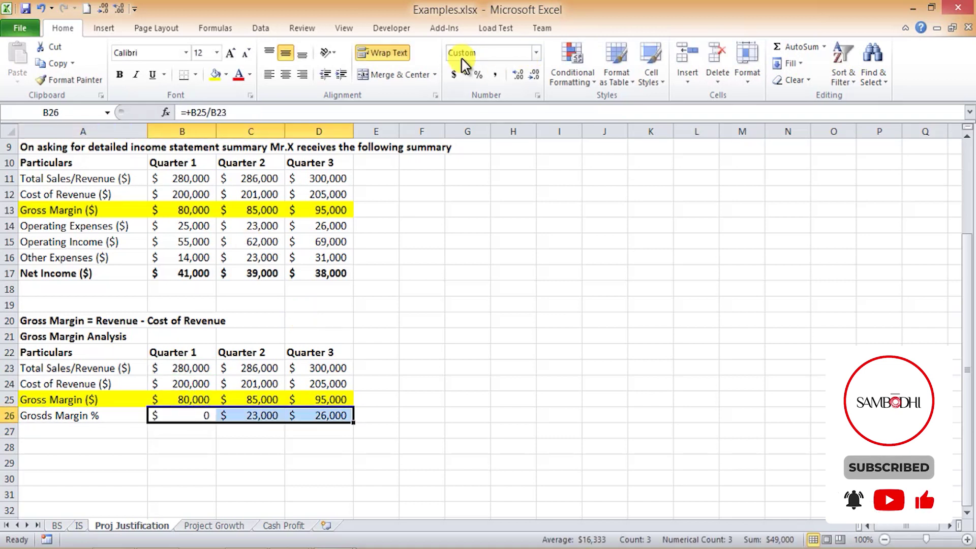
click(478, 74)
click(259, 415)
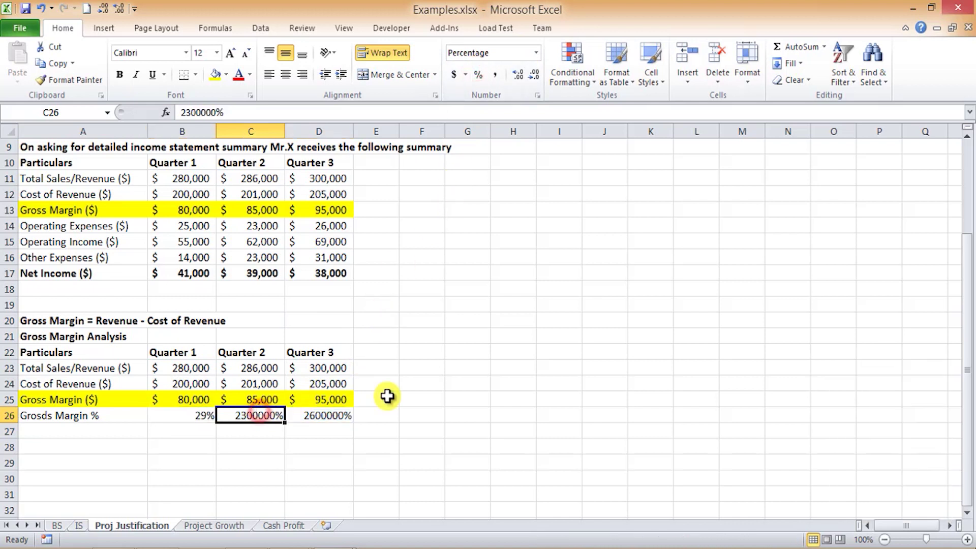
key(F2)
key(BackSpace)
key(Return)
key(Up)
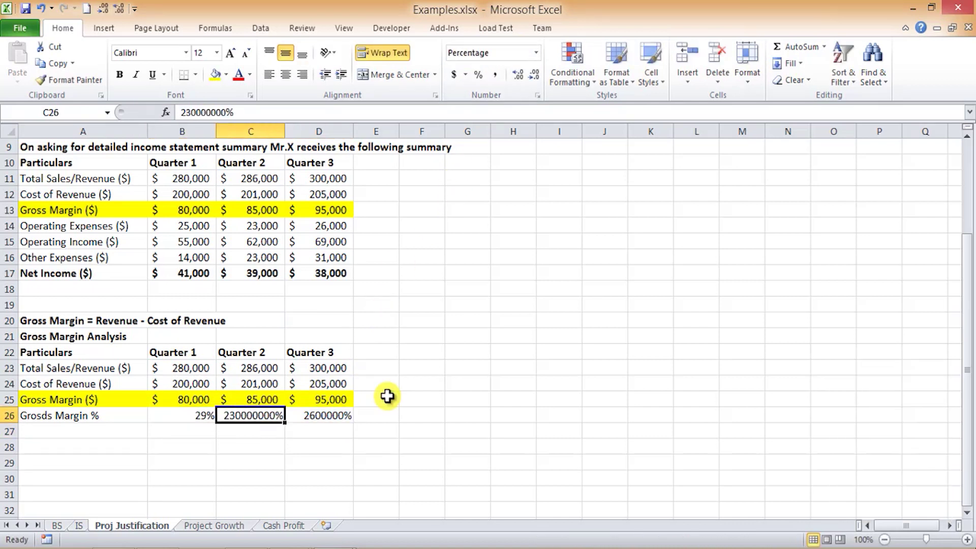
Replace the value in C26 with the Quarter 2 gross margin percentage formula, C25 divided by C23.
key(Delete)
text(+)
key(Up)
key(Up)
key(Up)
key(Down)
key(Down)
key(Down)
key(Up)
text(/)
key(Up)
key(Up)
key(Up)
key(Return)
Copy the gross margin percentage formula from C26 to D26 for Quarter 3.
key(Up)
key(Right)
key(Left)
key(ctrl+c)
key(Right)
key(Return)
Compare the gross margin percentages across the quarters and examine the Operating Income row A15:D15 of the detailed summary.
key(Left)
key(Left)
key(Left)
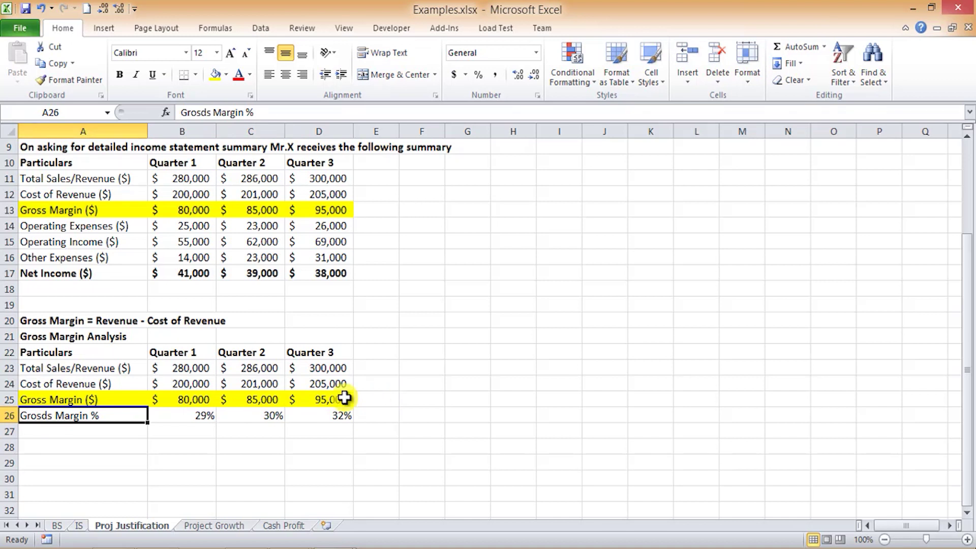
click(248, 417)
click(297, 417)
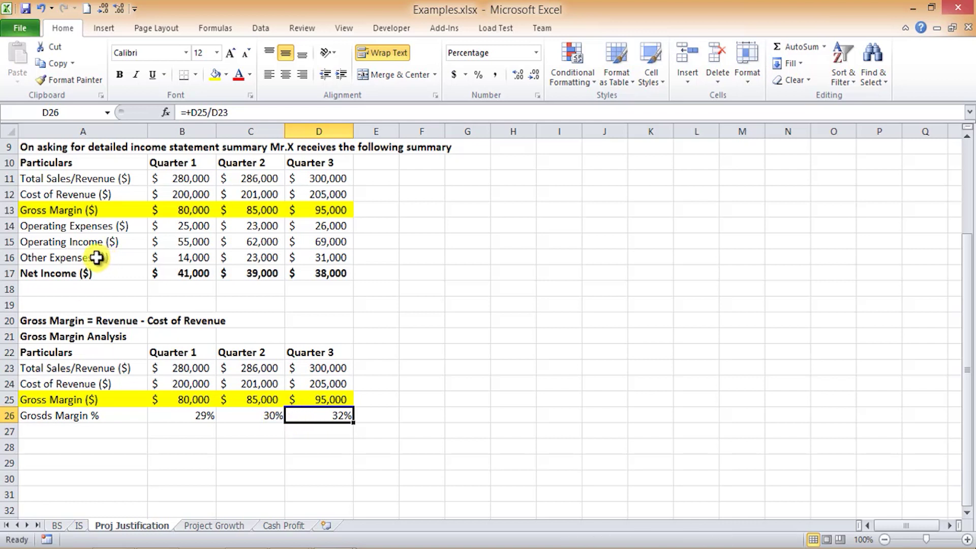
drag(77, 245, 307, 242)
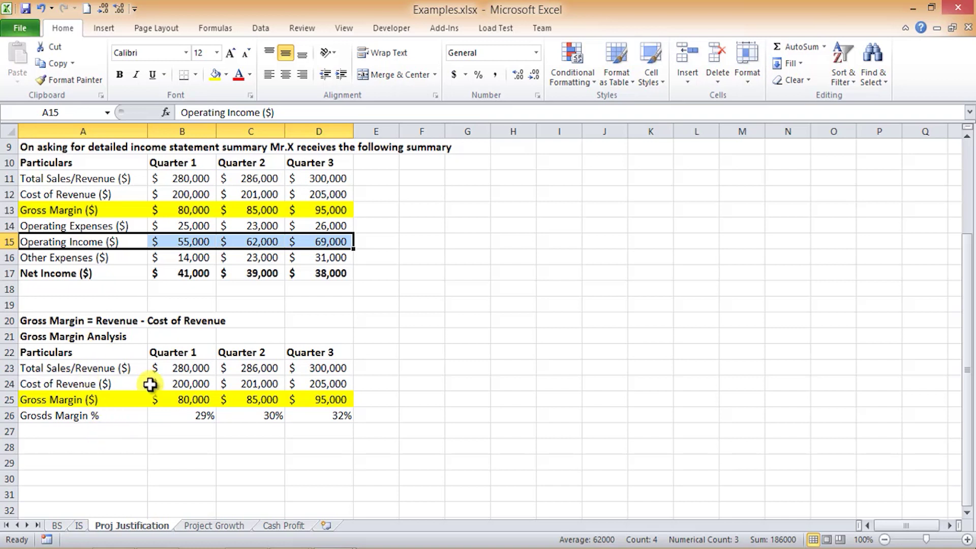
Copy the whole gross margin analysis block A20:D26 to A29 as the base for an operating income analysis.
drag(67, 319, 301, 415)
key(ctrl+c)
click(66, 448)
click(60, 463)
key(ctrl+v)
click(59, 463)
scroll(61, 407, down, 2)
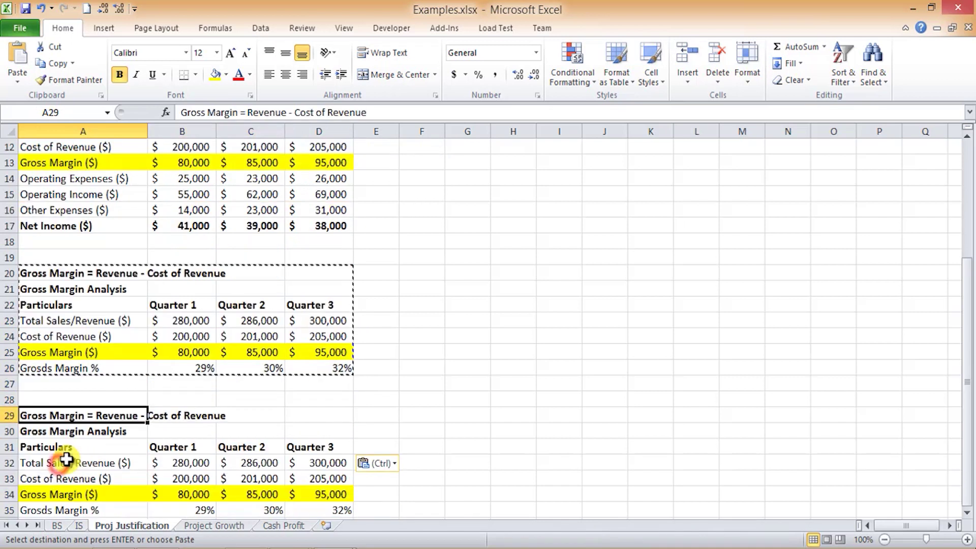
key(Escape)
Replace "Gross Margin" with "Operating Income" at the start of the definition in A29.
double_click(62, 370)
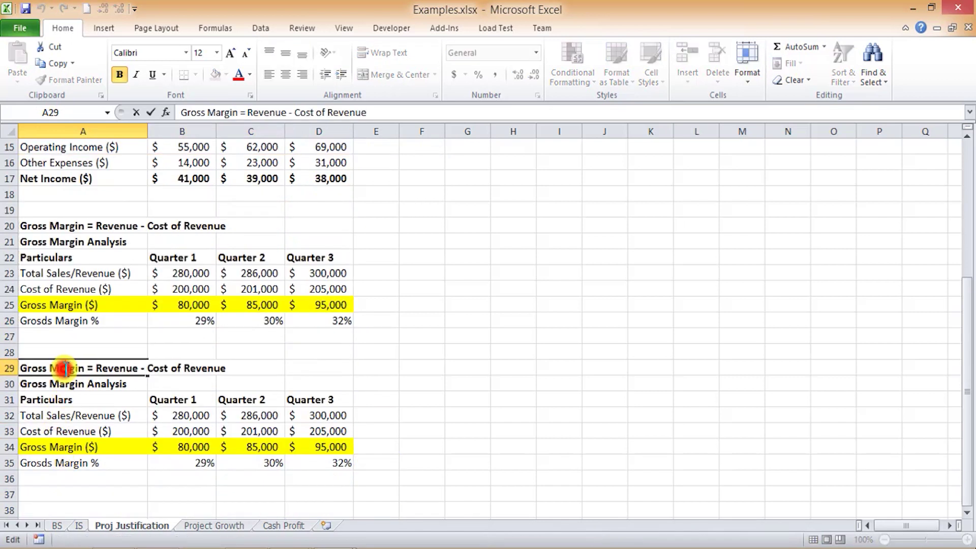
key(Right)
key(Right)
key(Right)
key(Right)
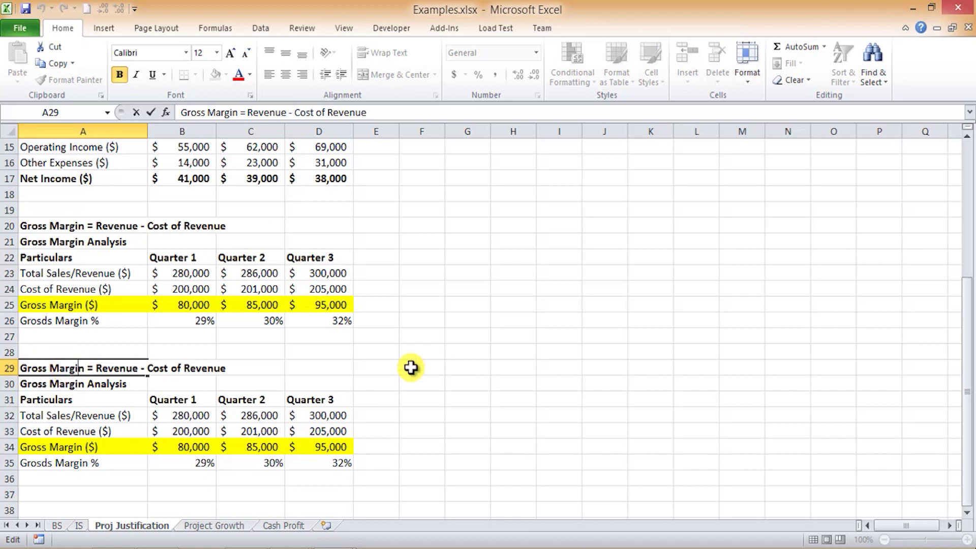
key(shift+Home)
text(Operating)
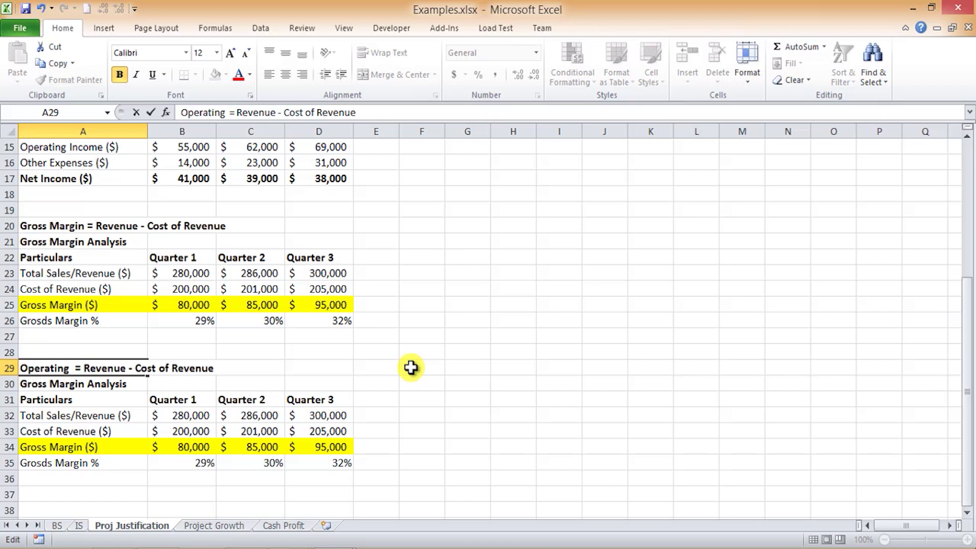
text( Income)
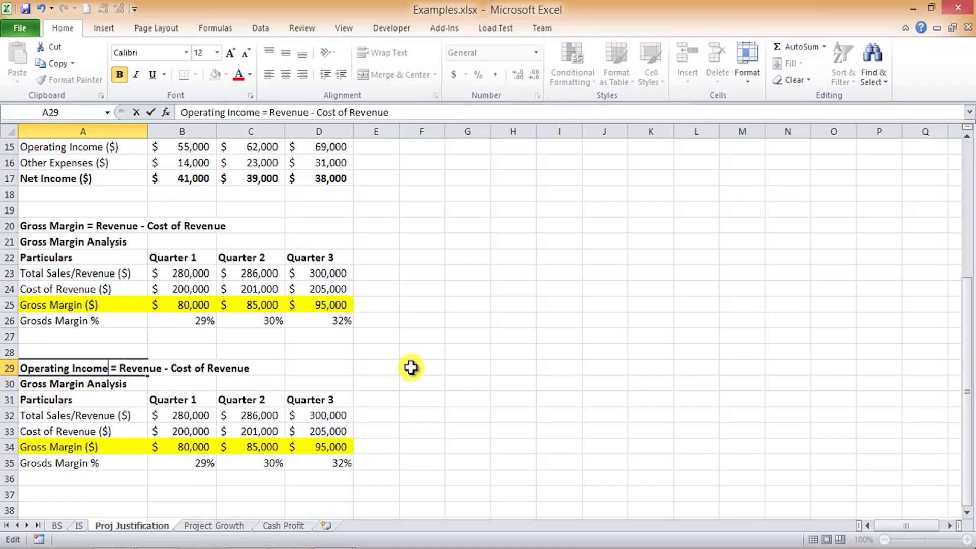
key(Delete)
Replace the first "Revenue" after the equals sign in A29's definition with "Gross Margin".
key(Right)
key(Right)
key(ctrl+shift+Right)
key(shift+Left)
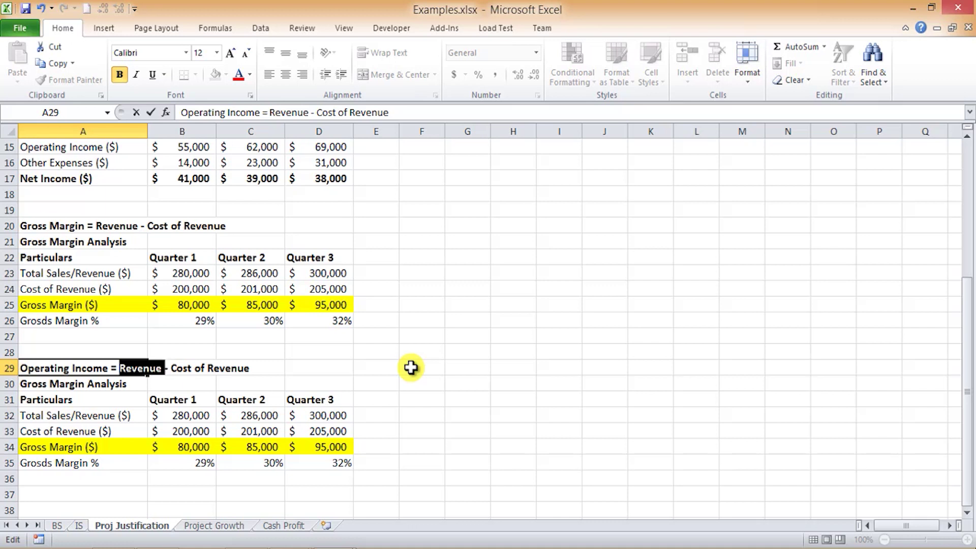
scroll(353, 360, up, 2)
scroll(353, 359, down, 2)
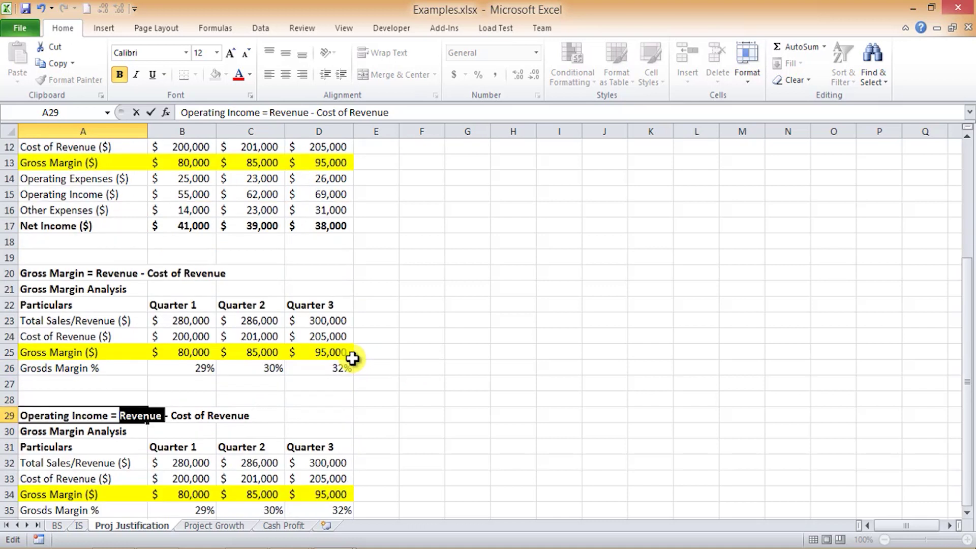
text(Gross Mar)
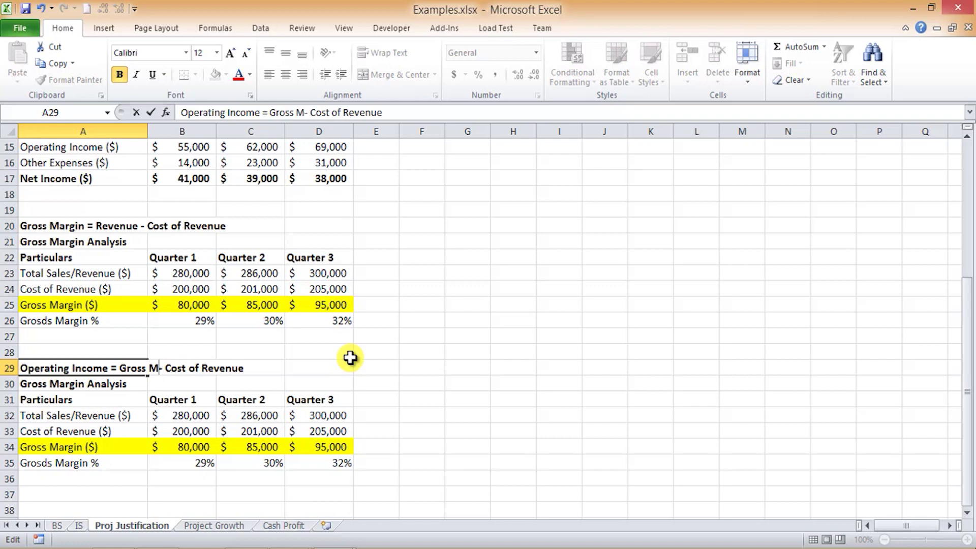
text(gin)
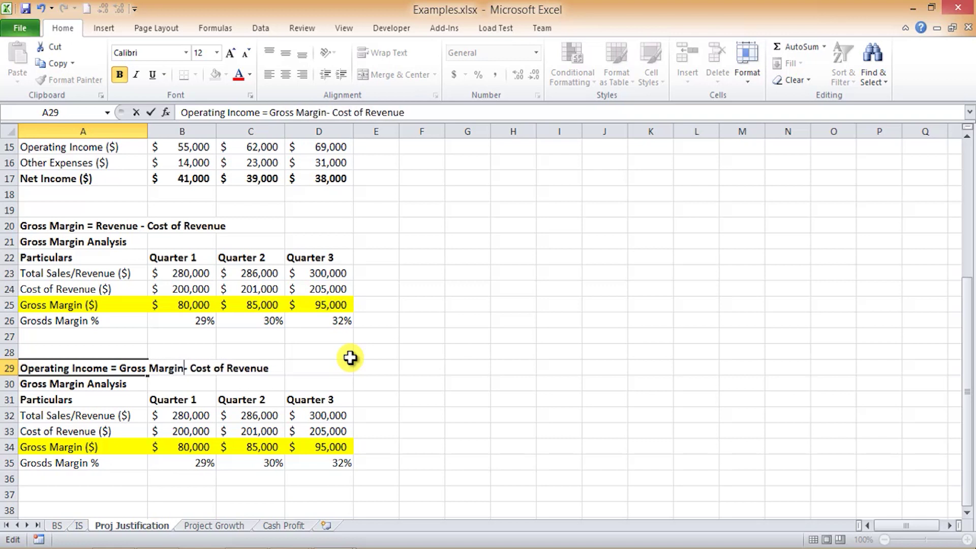
Replace "Cost of Revenue" in A29 with "Operating Expenses" to complete the operating income definition.
key(Right)
key(Right)
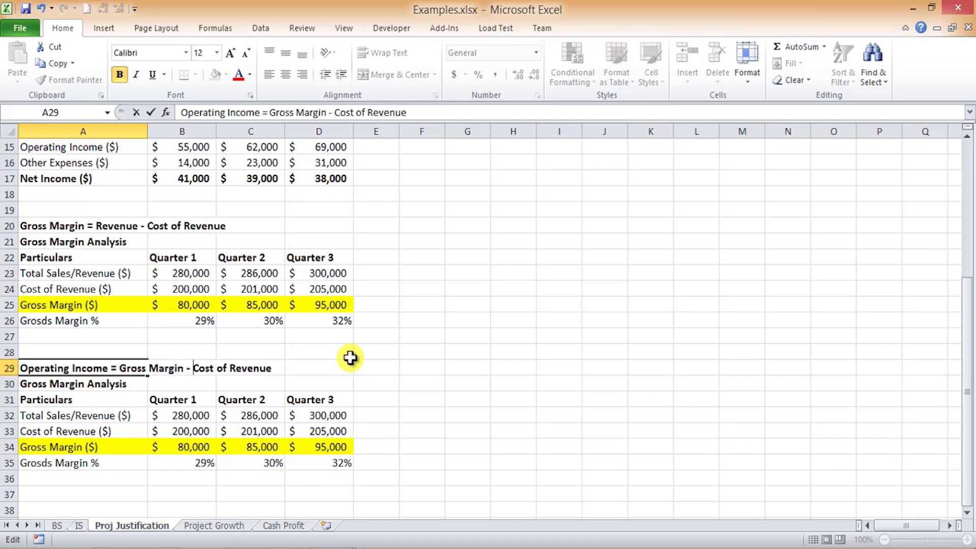
key(ctrl+shift+Right)
key(ctrl+shift+Right)
text(Op)
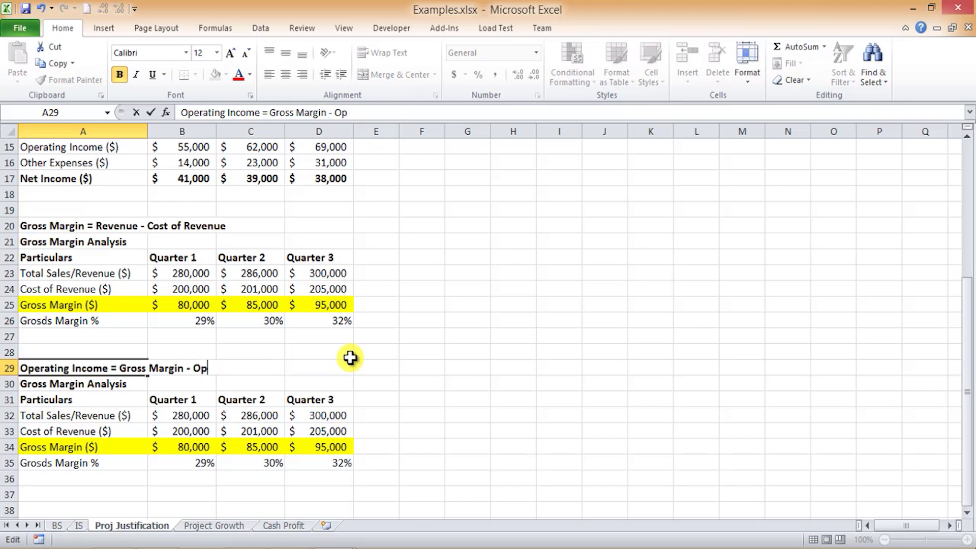
text(erating Expenses)
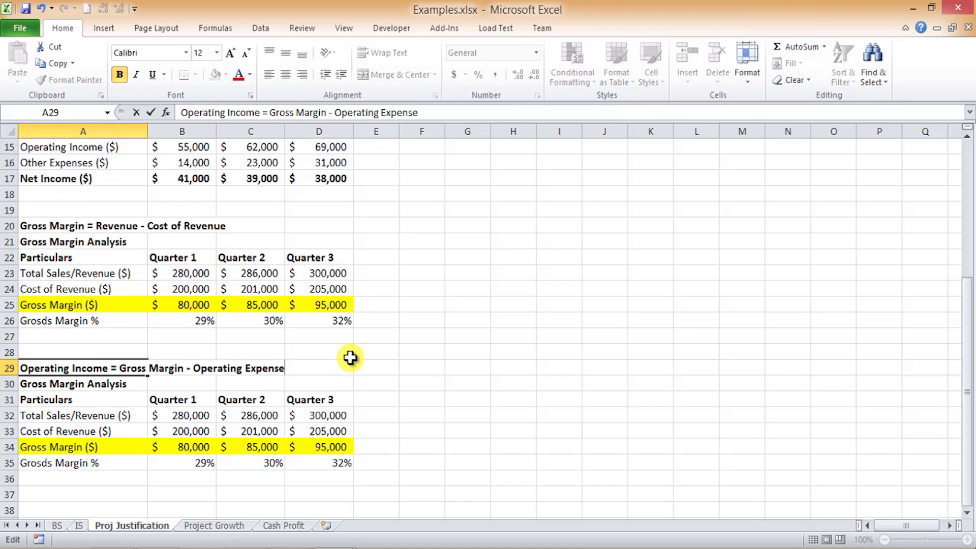
key(Return)
Delete the Cost of Revenue row 33 from the copied analysis block.
key(Down)
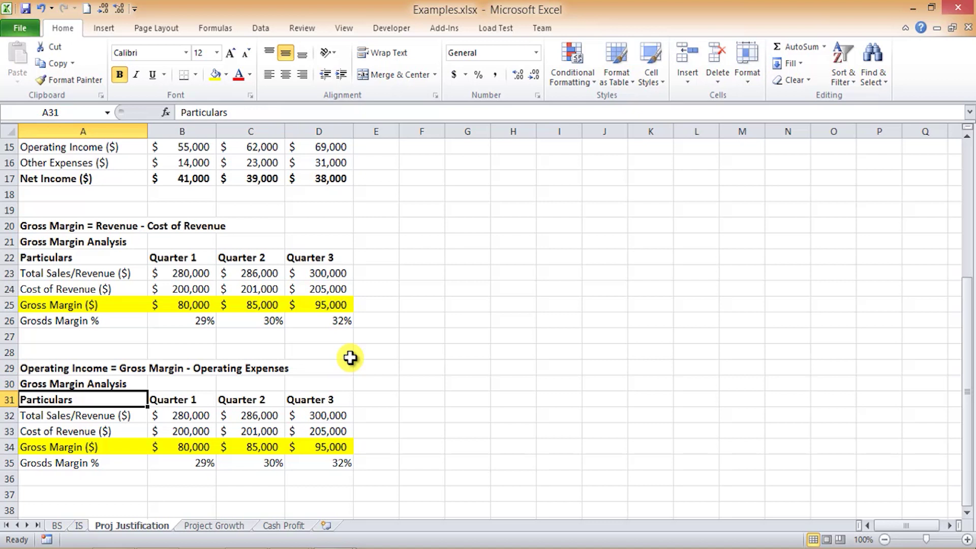
key(Down)
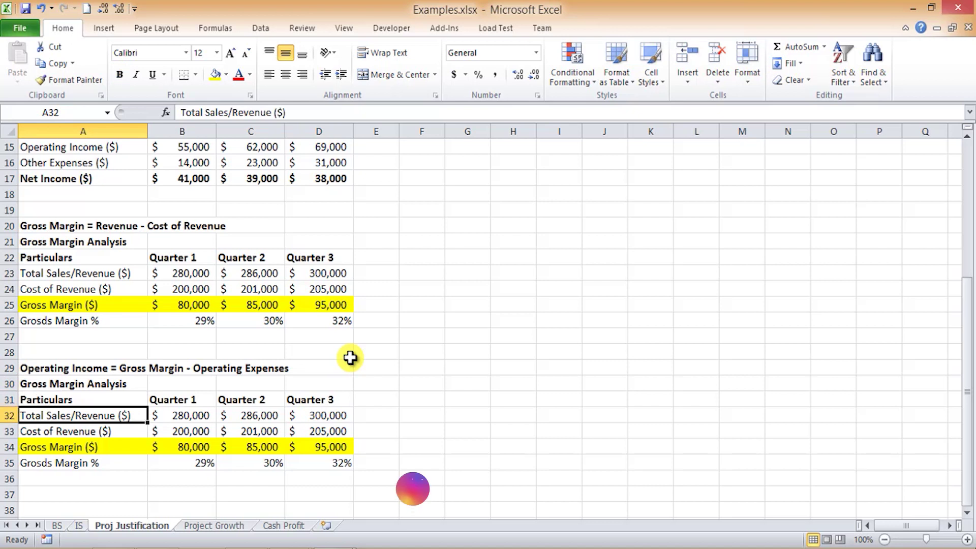
key(Down)
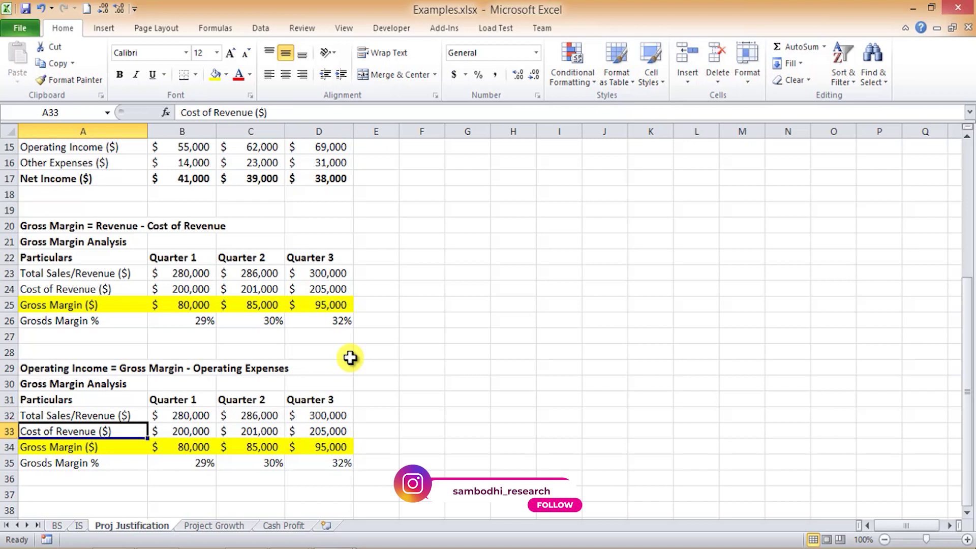
key(shift+space)
key(ctrl+minus)
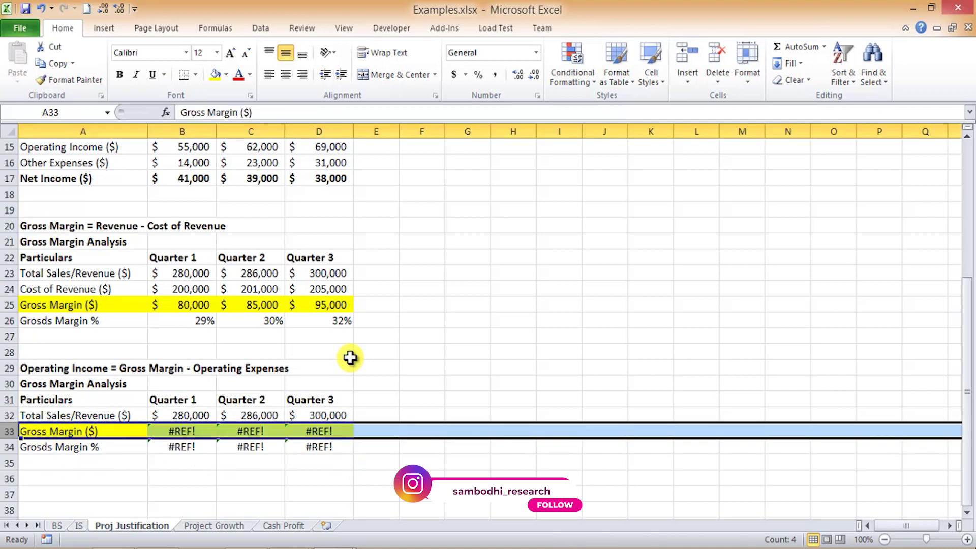
Copy the "Operating Income ($)" label from A15 over the Gross Margin label in A33.
key(Up)
key(Up)
key(Up)
key(Up)
key(Up)
key(Up)
key(Up)
key(Up)
key(Up)
key(Up)
key(Up)
key(Up)
key(Up)
key(Up)
key(Up)
key(Up)
key(Up)
key(Up)
key(Up)
key(Down)
key(ctrl+c)
key(Down)
key(Down)
key(Down)
key(Down)
key(Down)
key(Down)
key(Down)
key(Down)
key(Down)
key(Down)
key(Down)
key(Down)
key(Down)
key(Down)
key(Down)
key(Down)
key(Down)
key(Down)
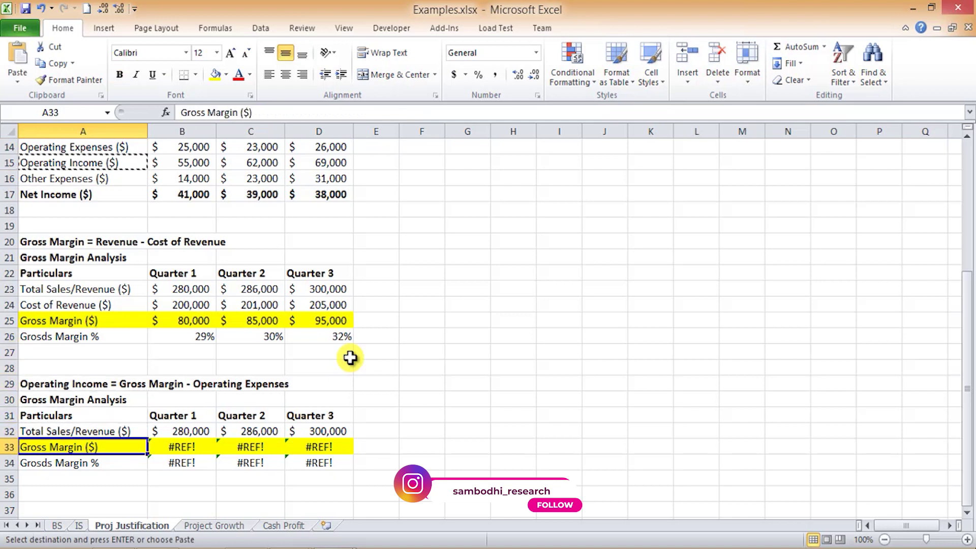
key(ctrl+v)
Link the Quarter 1 operating income in B33 to the detailed summary with =B15.
key(Right)
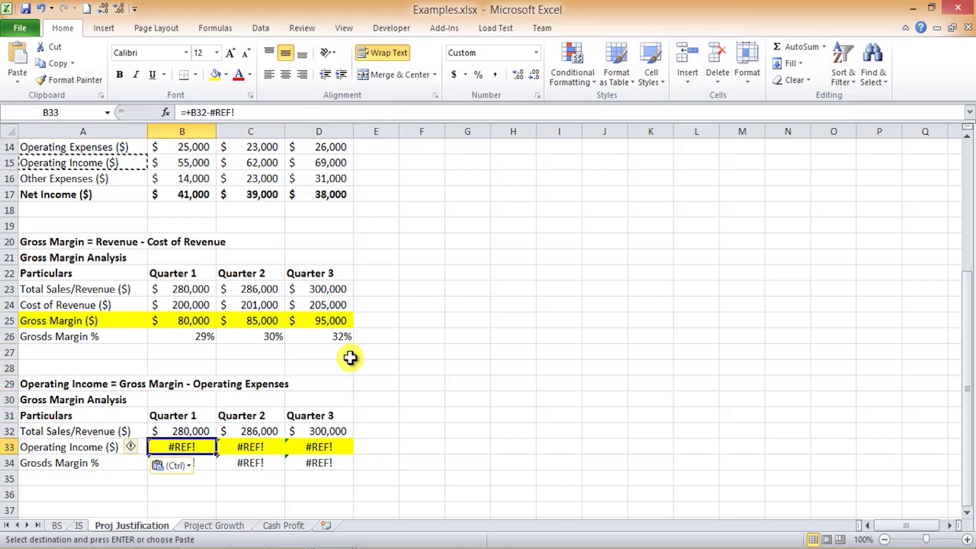
text(=)
click(203, 163)
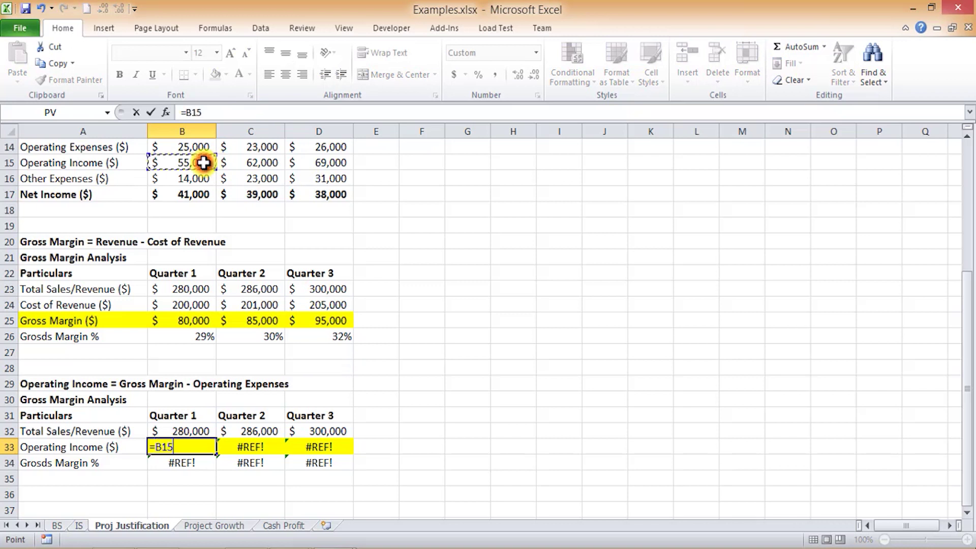
key(Return)
Copy the operating income formula from B33 to C33:D33 for Quarters 2 and 3.
key(Up)
key(ctrl+c)
key(Right)
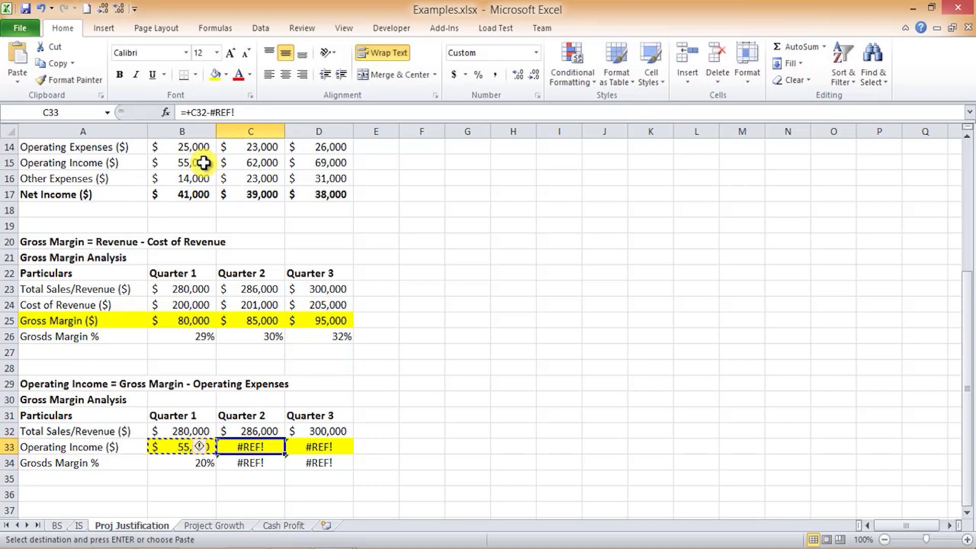
key(shift+Right)
key(shift+Right)
key(shift+Left)
key(ctrl+v)
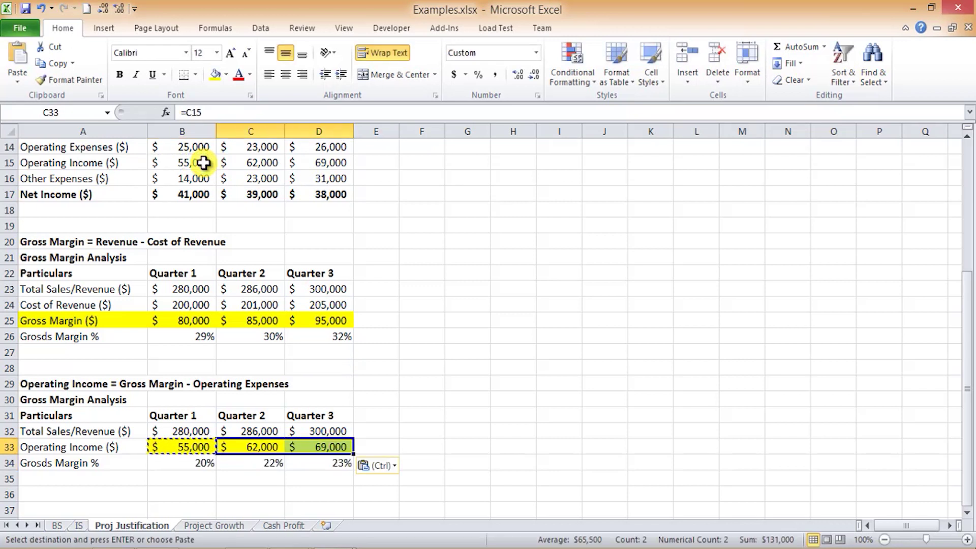
Fill the "Operating Income ($)" label cell A33 with yellow to match the rest of its row.
key(Down)
key(Left)
key(Escape)
key(Left)
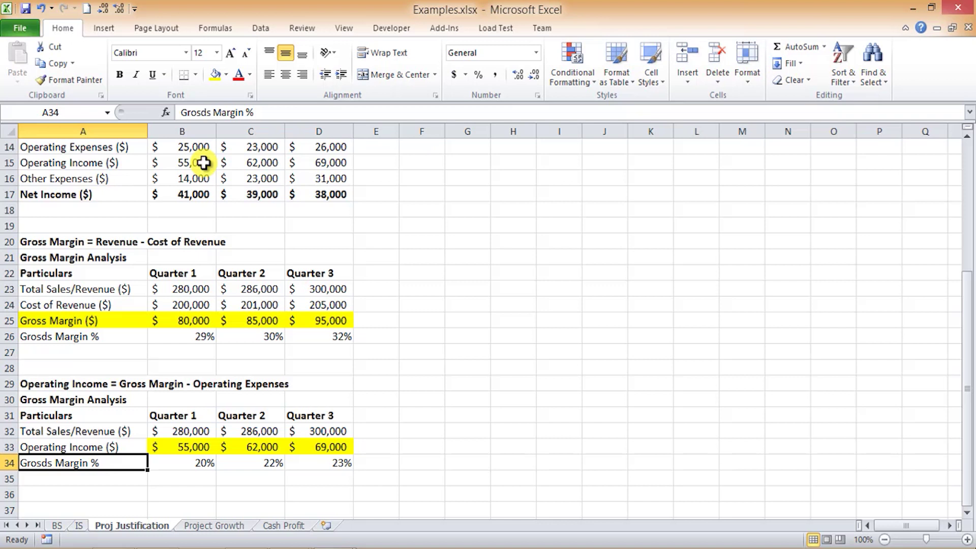
key(Up)
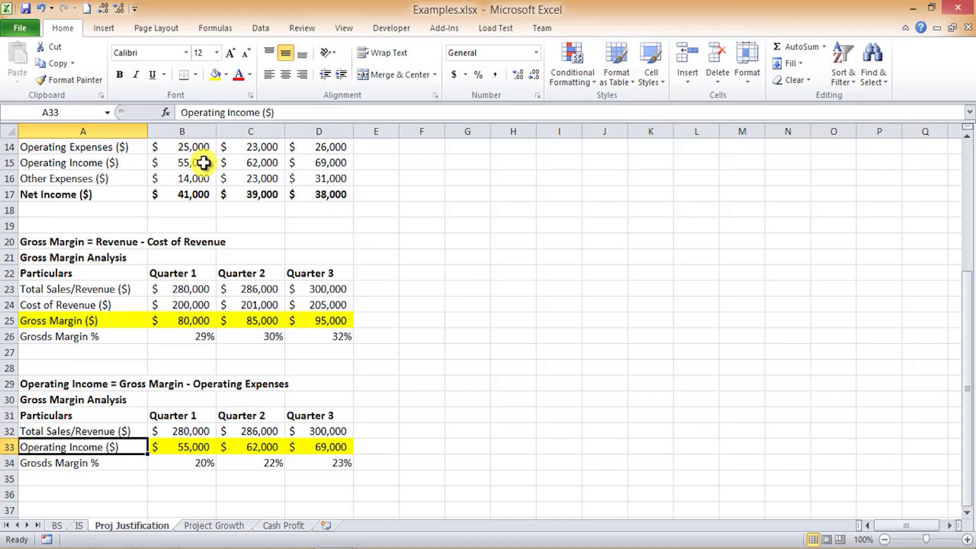
click(215, 77)
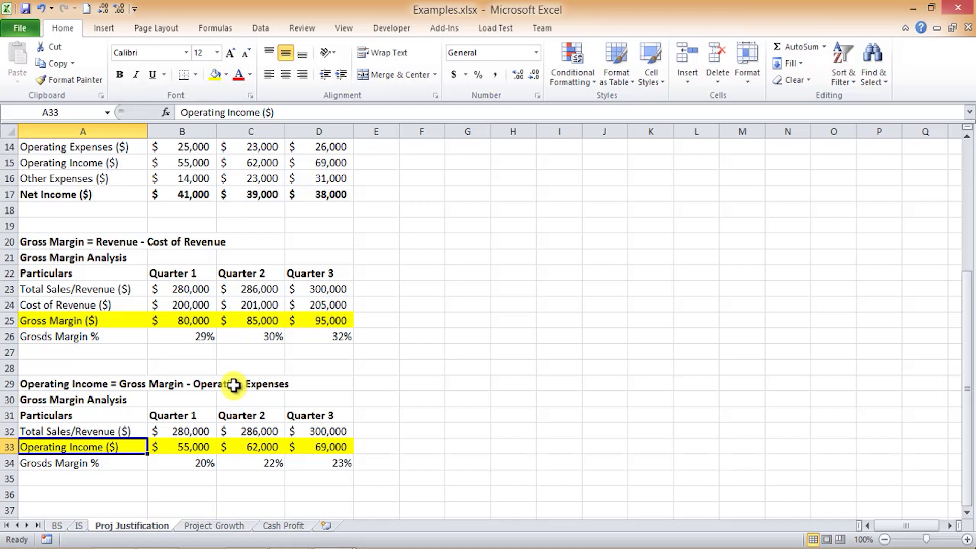
Change the copied block's heading in A30 to "Operating Income Analysis".
double_click(56, 402)
drag(84, 402, 2, 401)
text(Operat)
text(ing Inome)
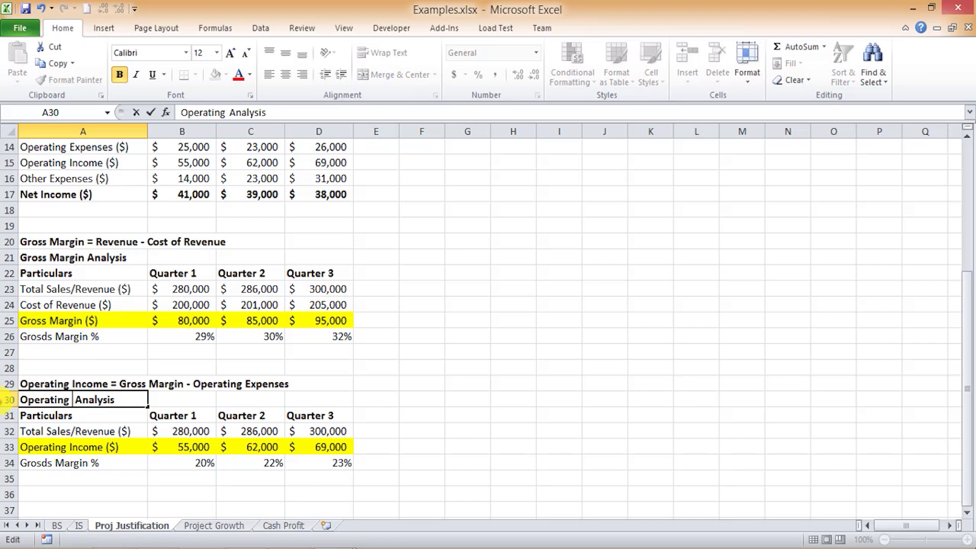
key(BackSpace)
key(BackSpace)
text(me)
key(Return)
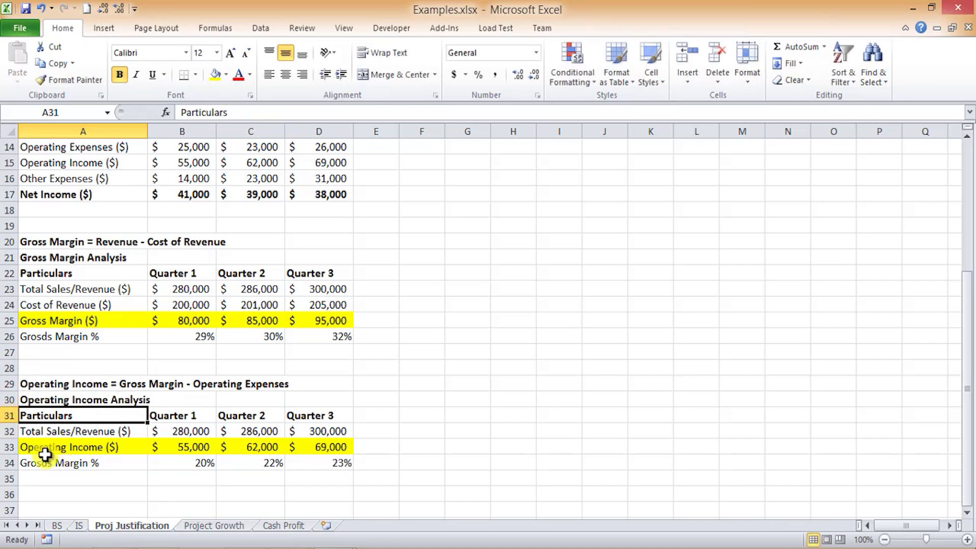
Rename the percentage row label in A34 to "Operating Income %".
drag(155, 462, 295, 464)
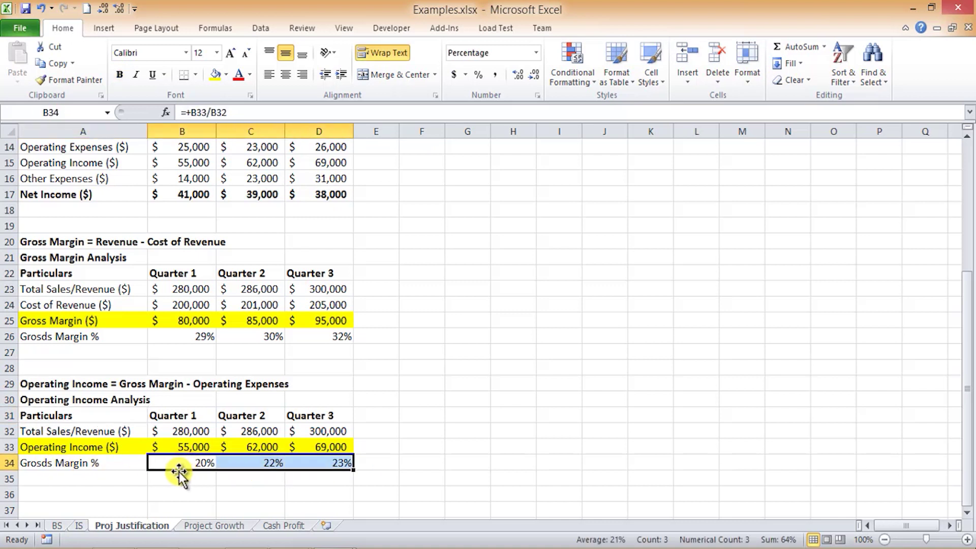
double_click(69, 464)
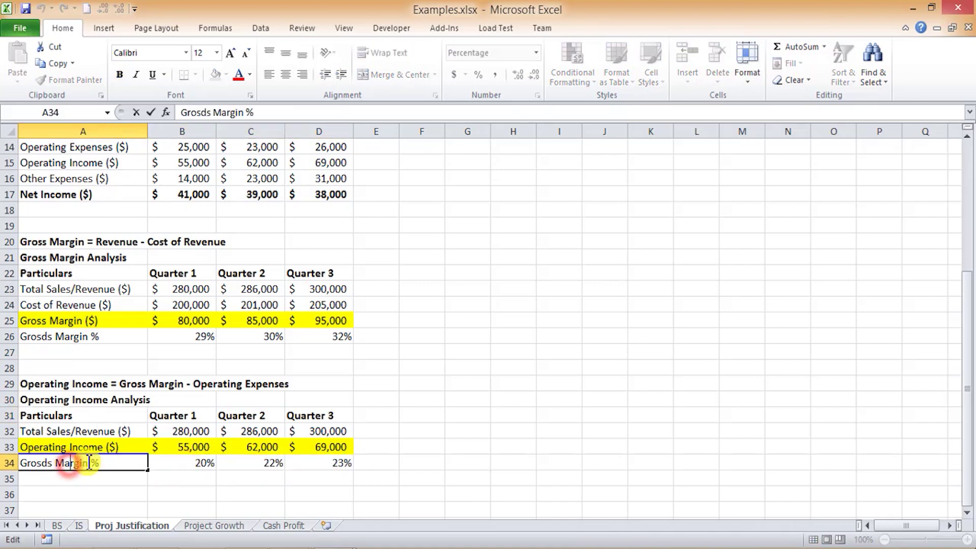
key(ctrl+shift+Left)
key(ctrl+shift+Left)
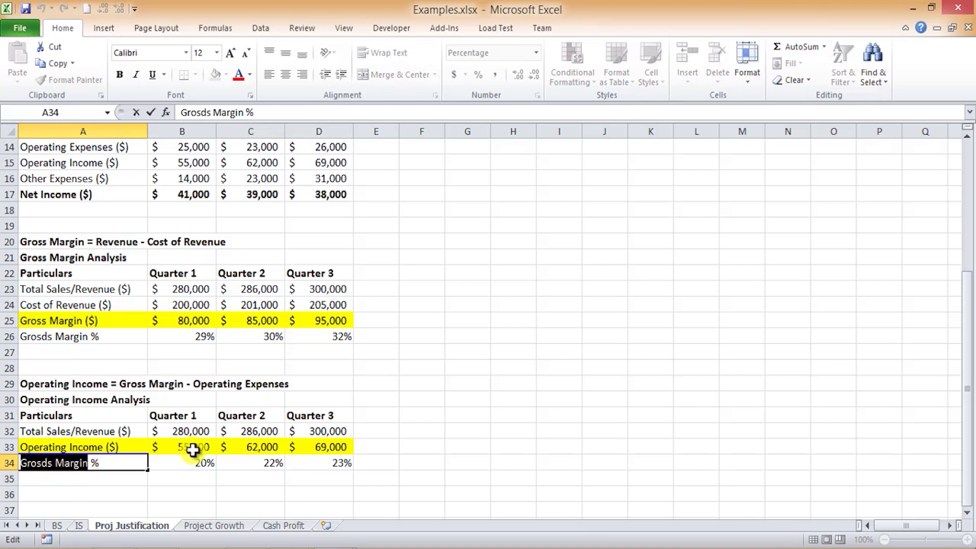
text(Opeqa)
key(BackSpace)
key(BackSpace)
text(rating)
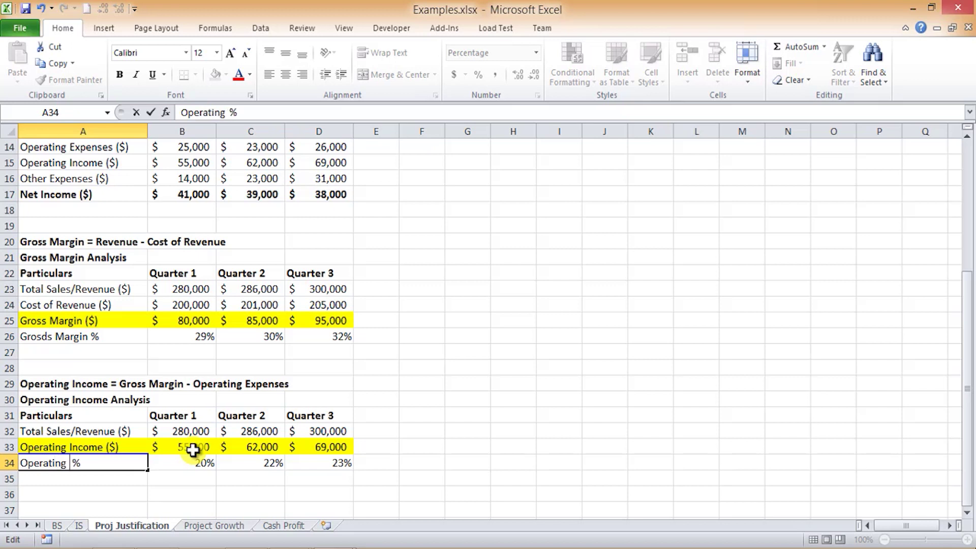
text( Income)
key(Return)
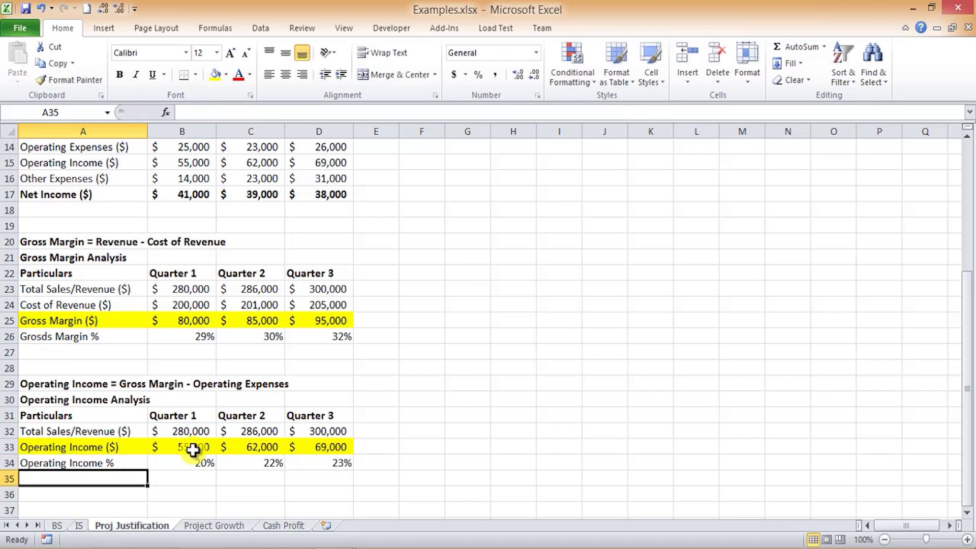
Examine the Quarter 1 operating income percentage in B34 and compare Other Expenses across the quarters in row 16.
key(Up)
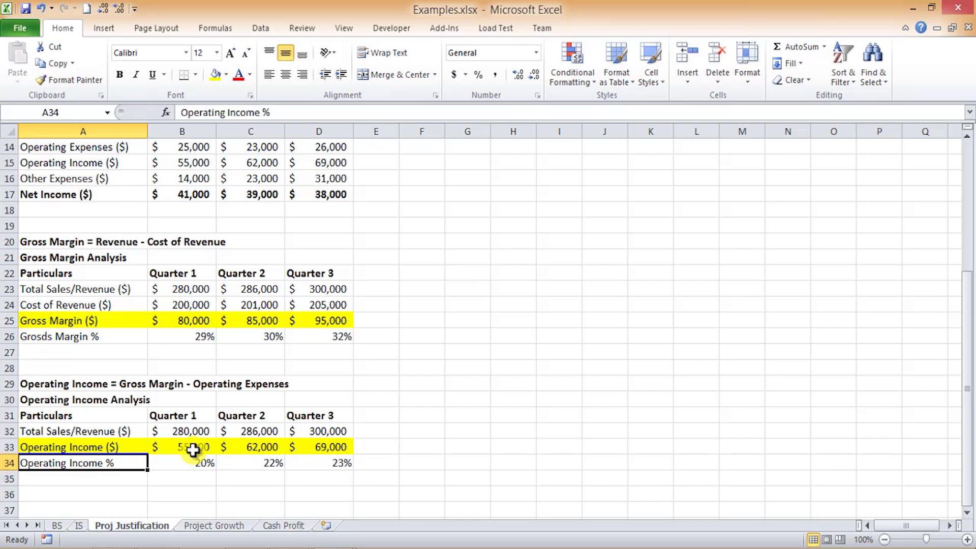
click(189, 466)
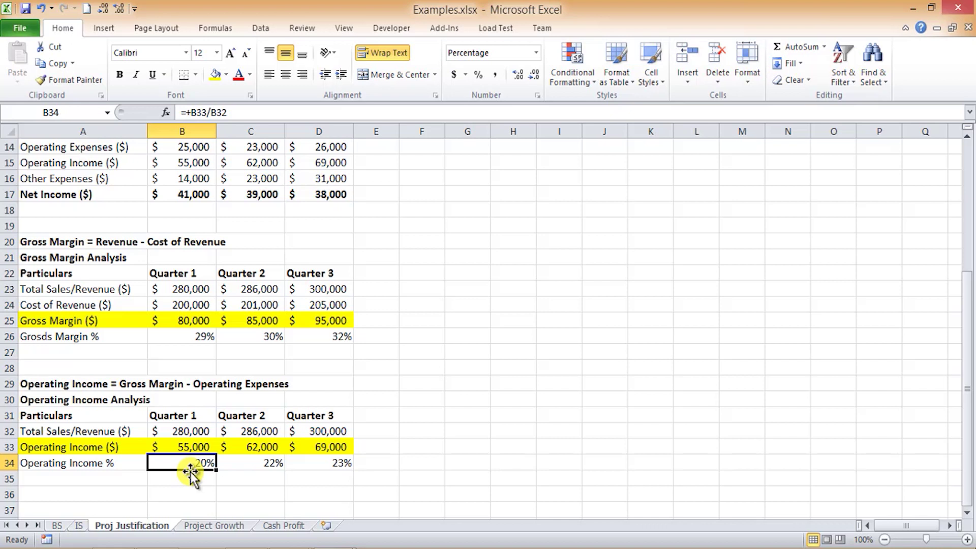
drag(104, 179, 325, 183)
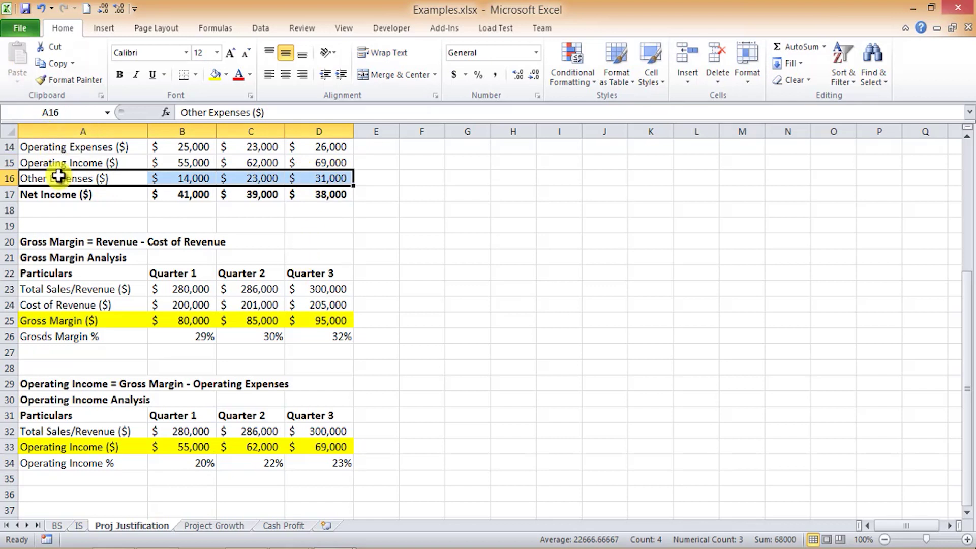
scroll(73, 197, up, 2)
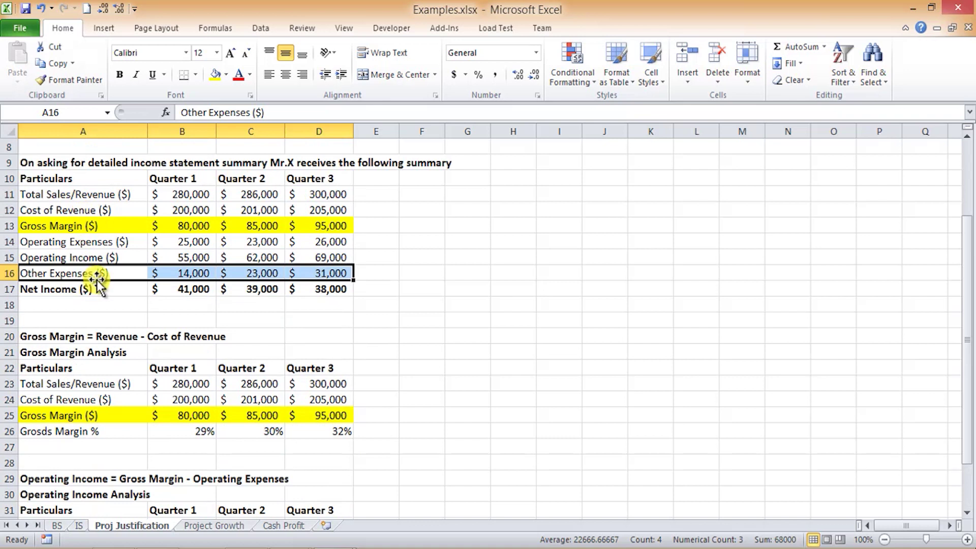
click(183, 275)
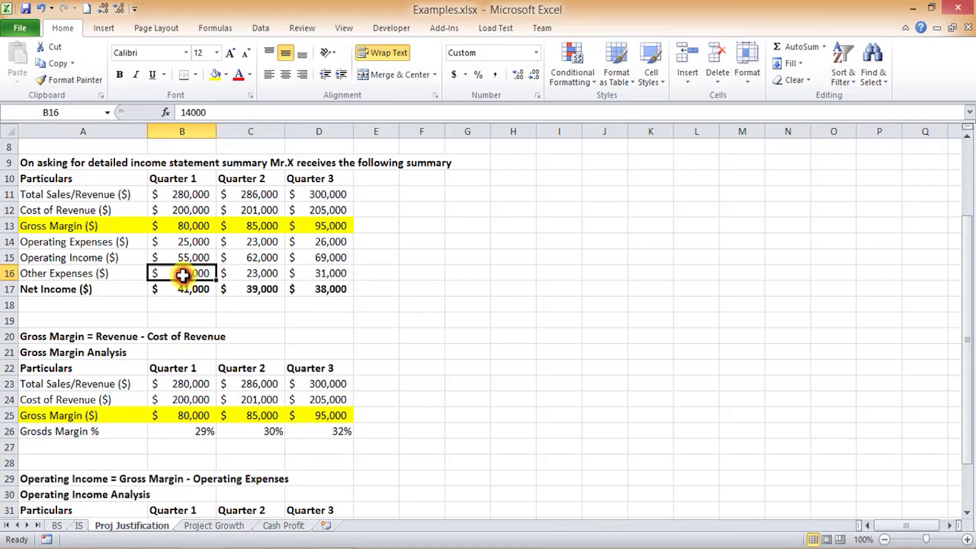
click(250, 275)
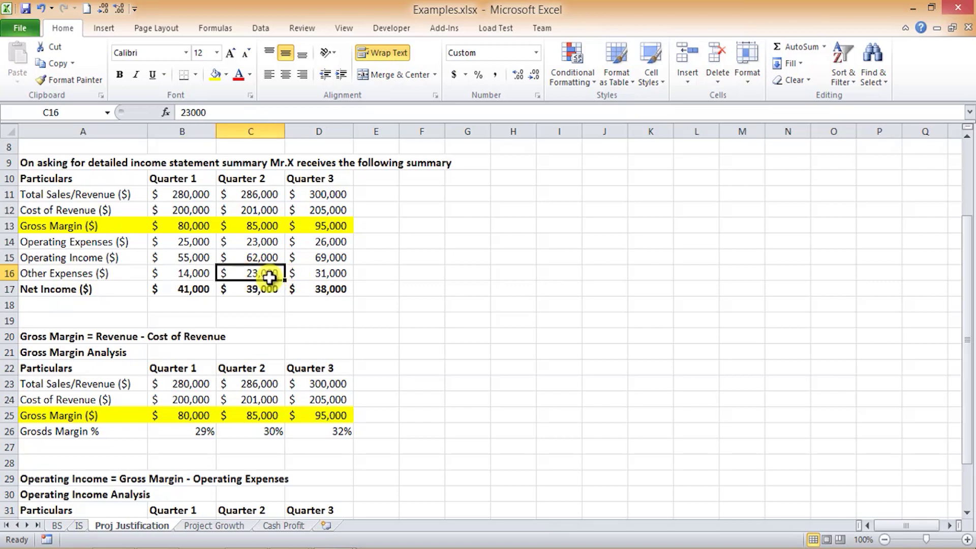
click(324, 276)
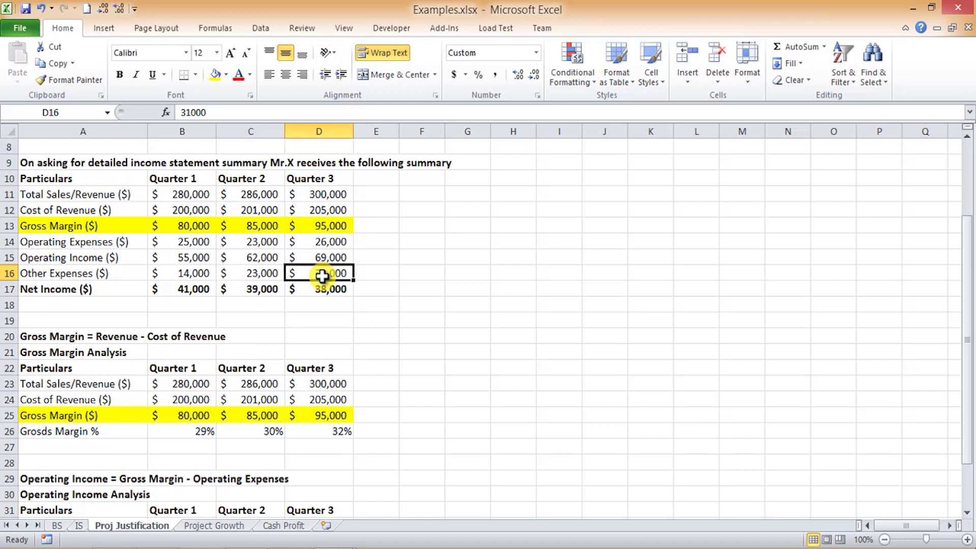
Highlight the Other Expenses row A16:D16 of the detailed income summary with a red fill and bold text.
drag(117, 277, 311, 275)
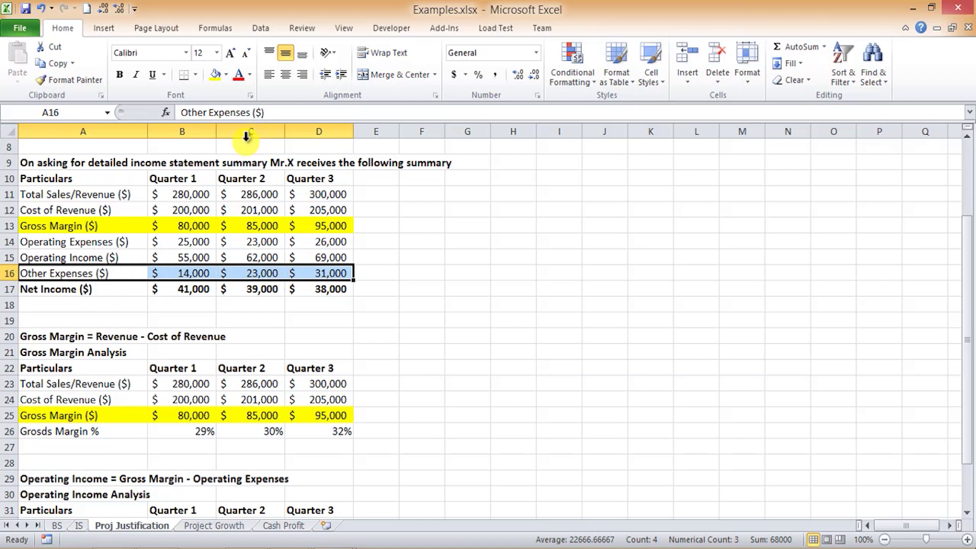
click(226, 75)
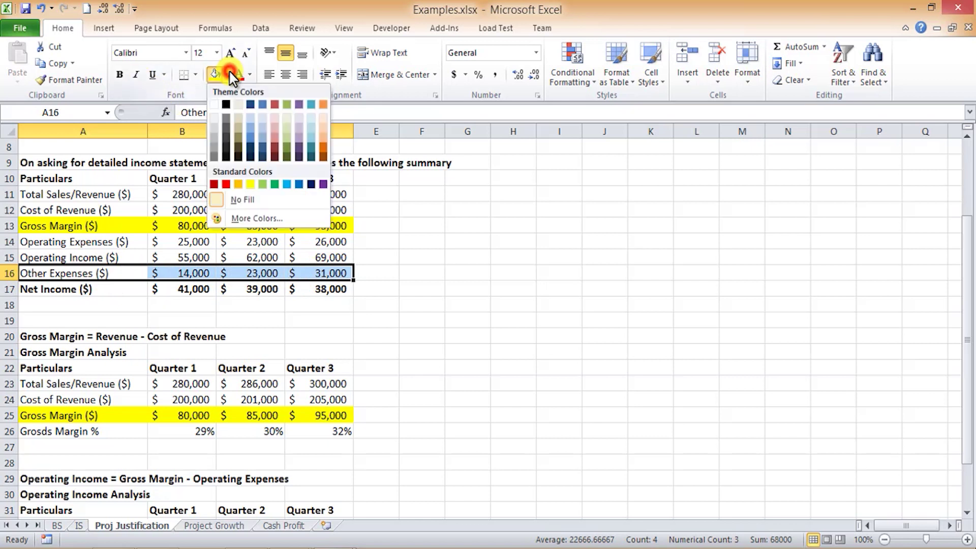
click(228, 184)
click(118, 74)
click(112, 294)
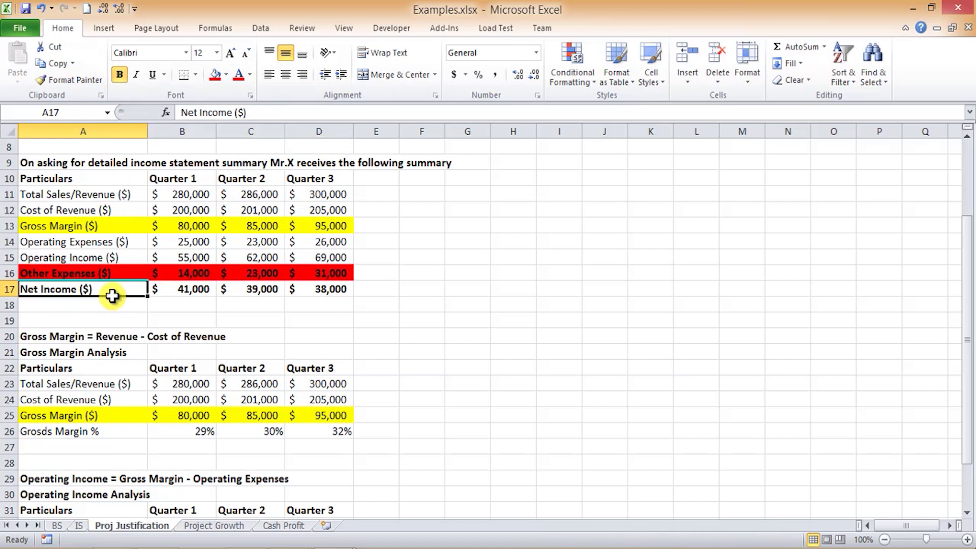
click(115, 321)
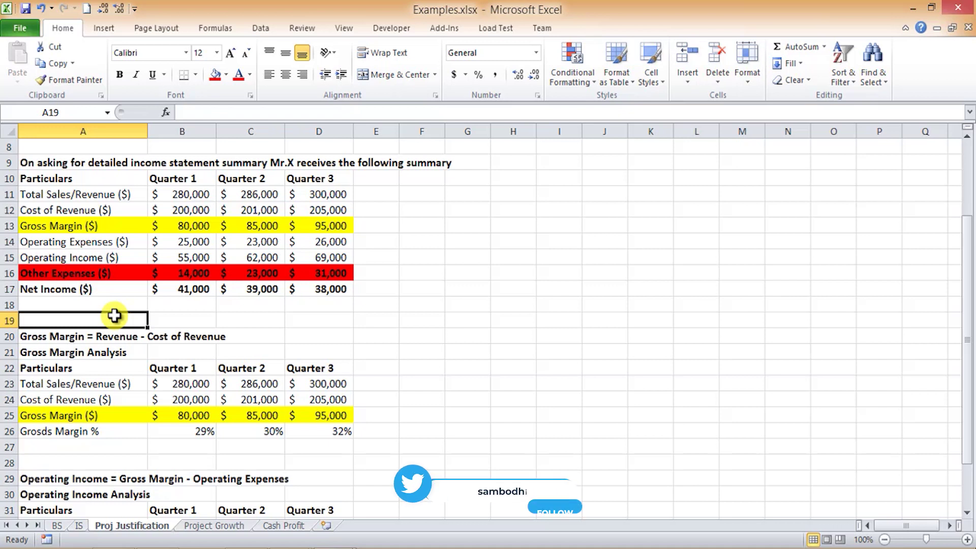
Examine operating income in row 15, operating income and gross margin percentages in rows 34 and 26, and the Other Expenses row across the quarters.
drag(203, 258, 307, 263)
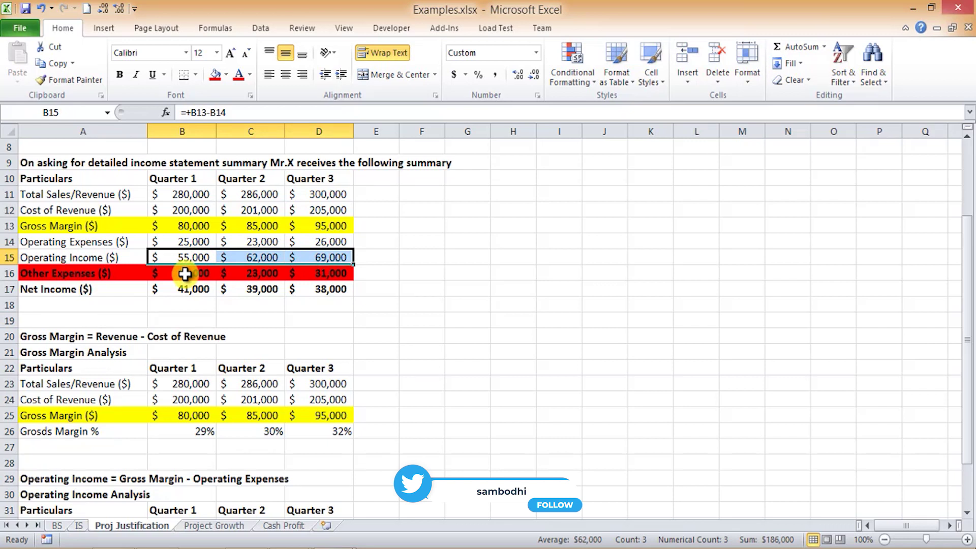
scroll(191, 333, down, 3)
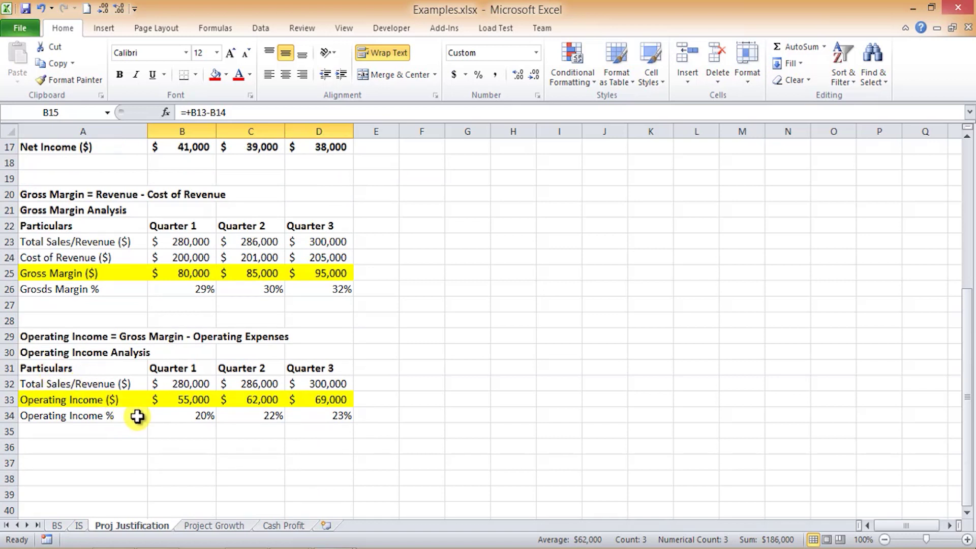
click(173, 418)
click(244, 421)
click(194, 422)
click(226, 424)
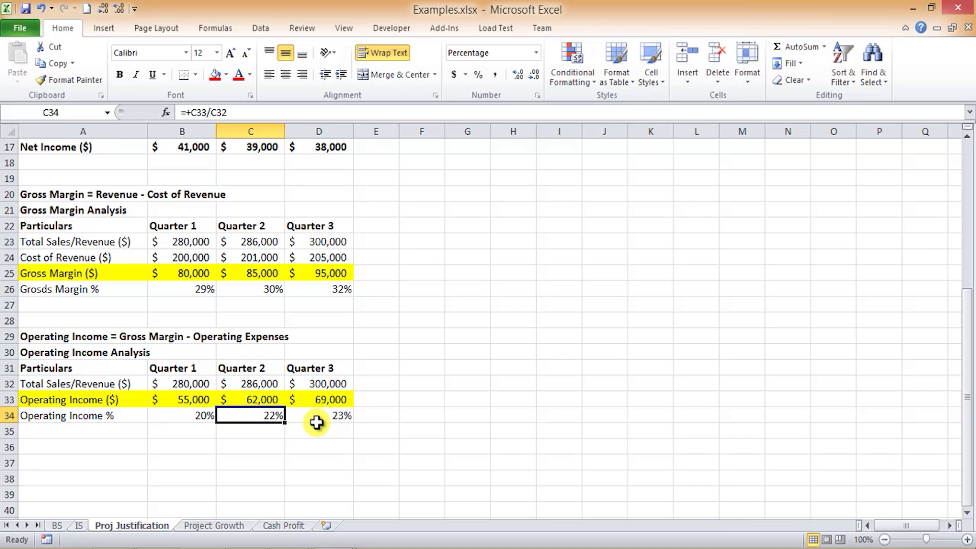
drag(188, 286, 288, 289)
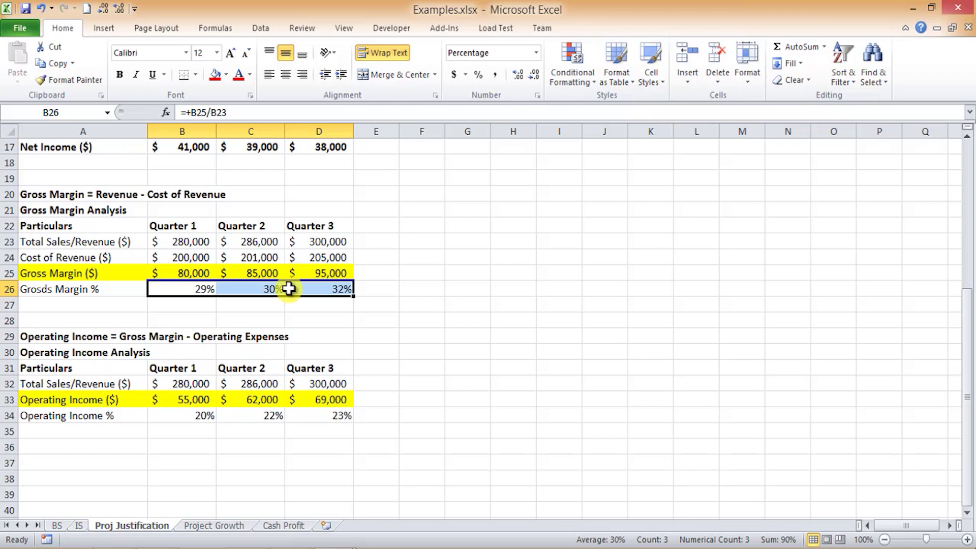
scroll(289, 288, up, 3)
click(129, 274)
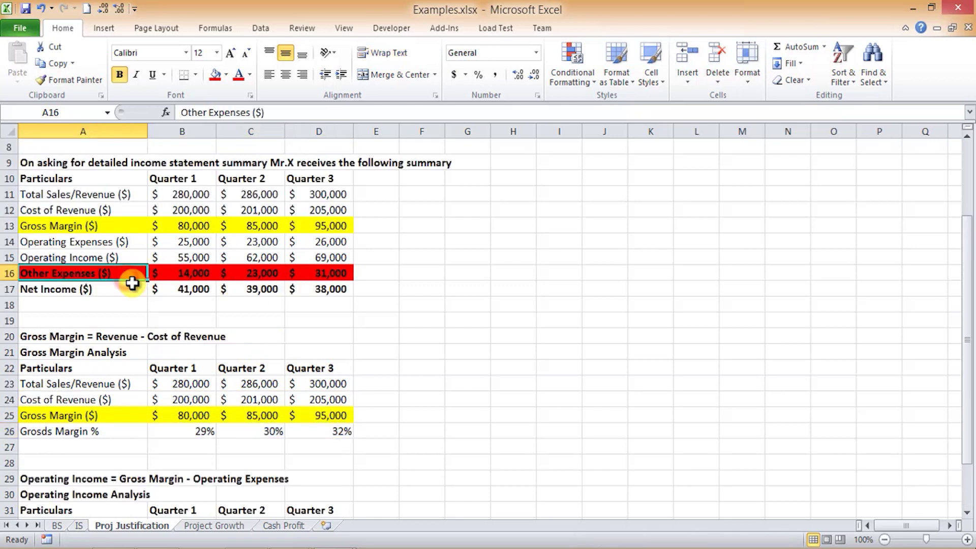